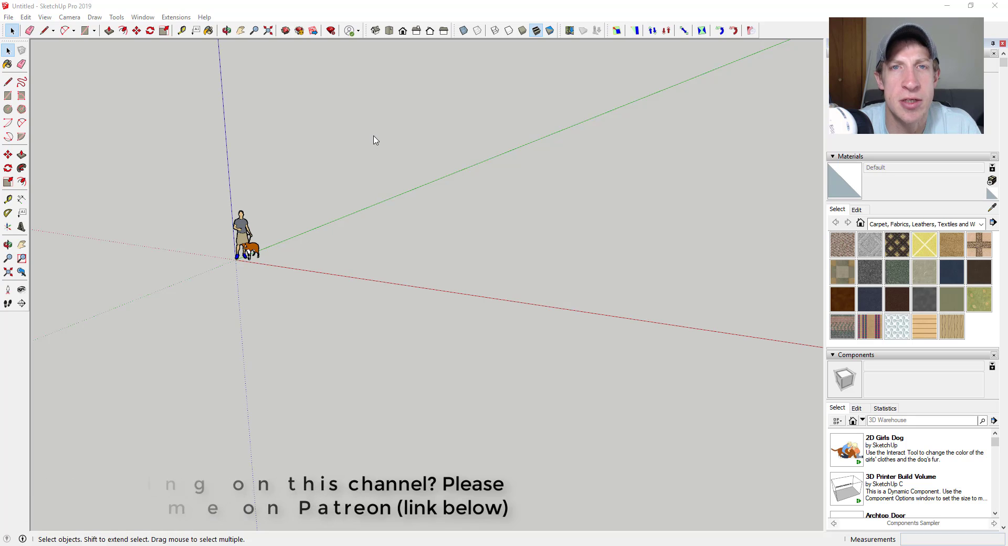
# Step: Draw two connected tangent arcs on the ground plane, forming an S-shaped curve about 16' 11" long in total
pyautogui.click(332, 225)
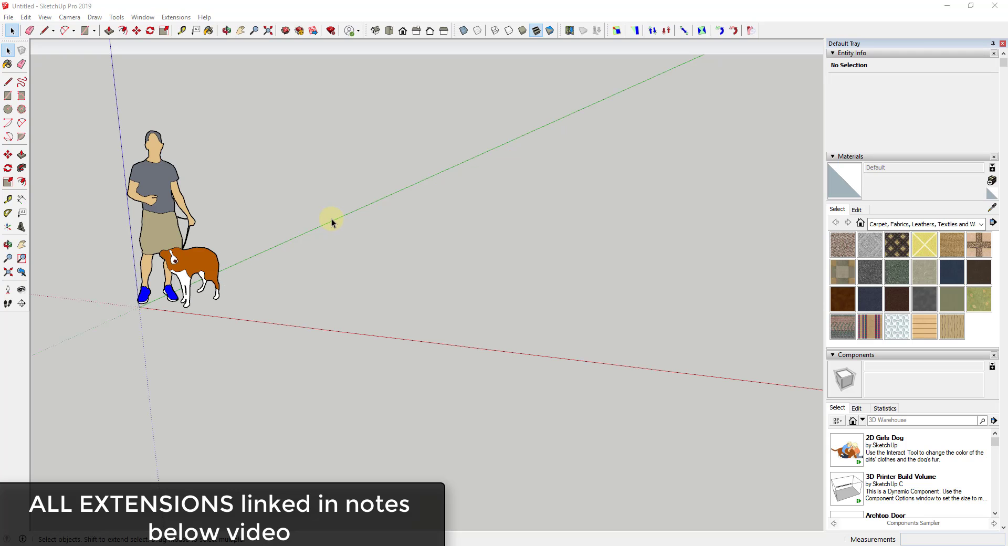
pyautogui.scroll(-1, 352, 309)
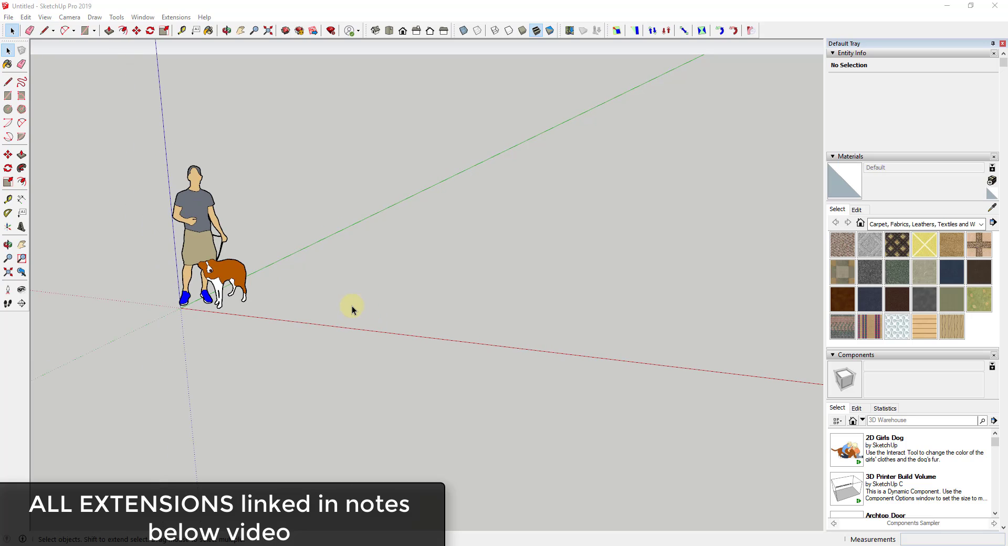
pyautogui.press('a')
pyautogui.click(351, 296)
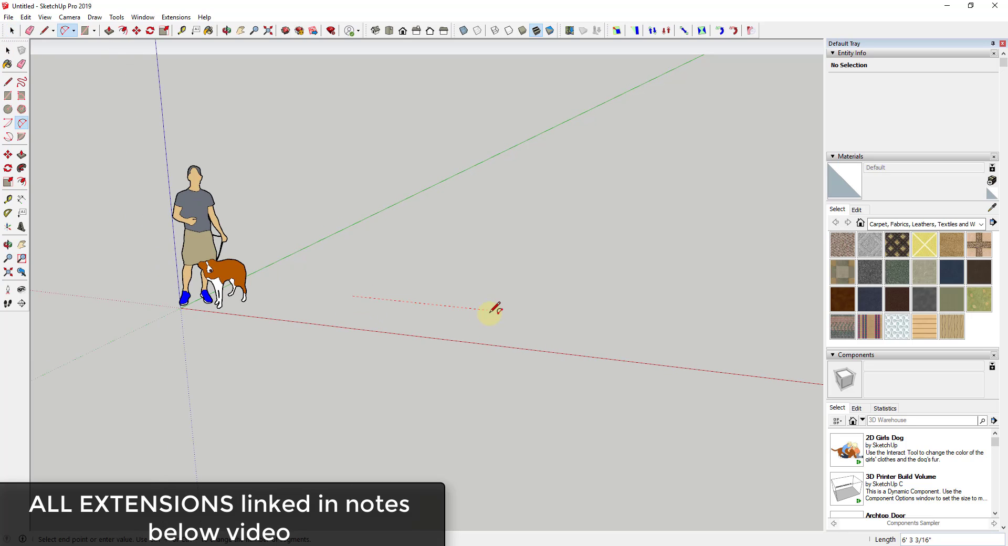
pyautogui.click(496, 311)
pyautogui.click(494, 292)
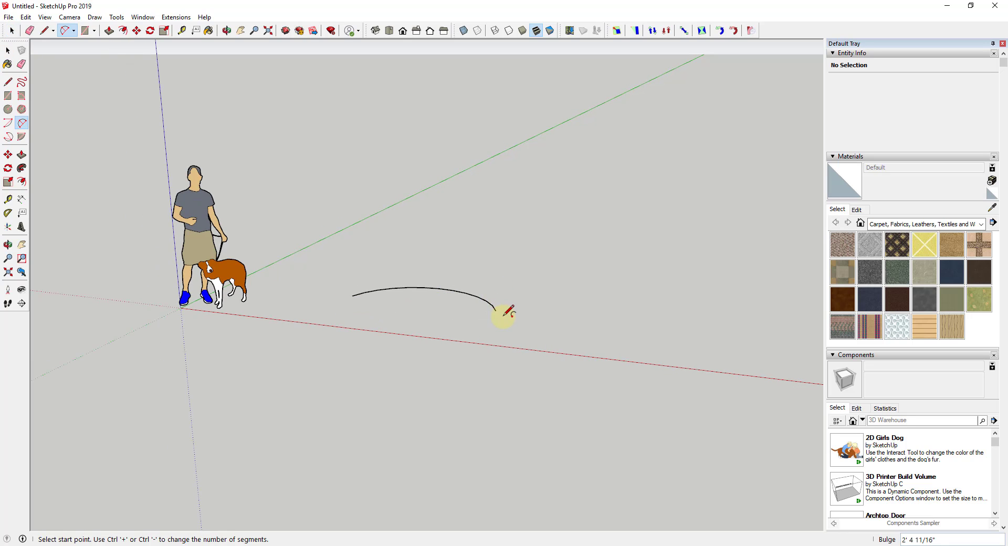
pyautogui.click(496, 311)
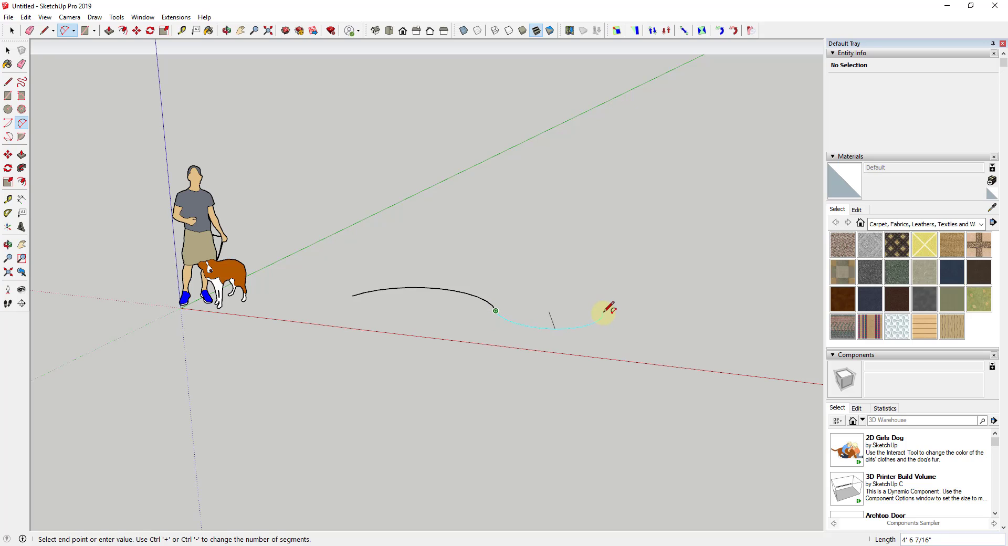
pyautogui.doubleClick(649, 330)
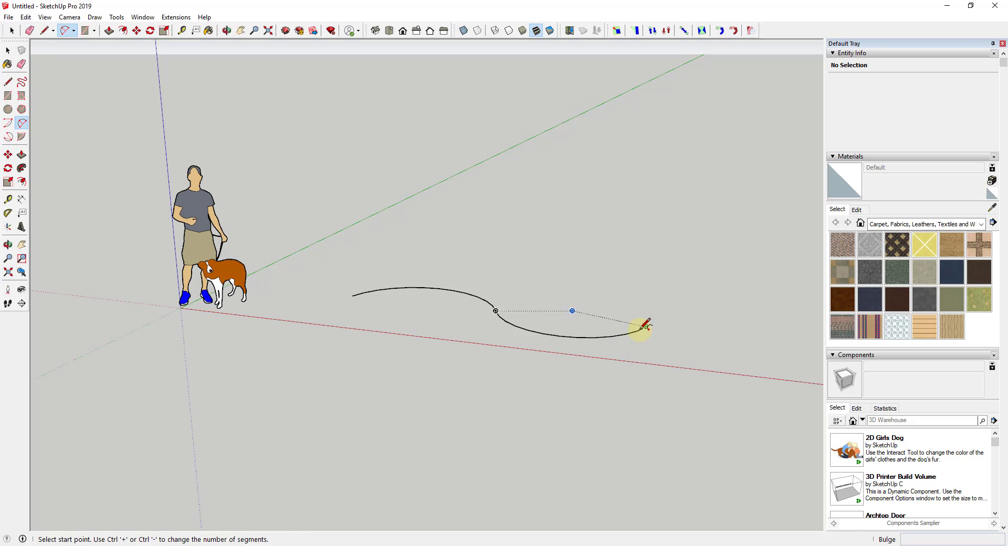
# Step: Weld the two arcs into a single continuous curve
pyautogui.moveTo(649, 330); pyautogui.dragTo(429, 253, button='middle')
pyautogui.moveTo(560, 255); pyautogui.dragTo(419, 388)
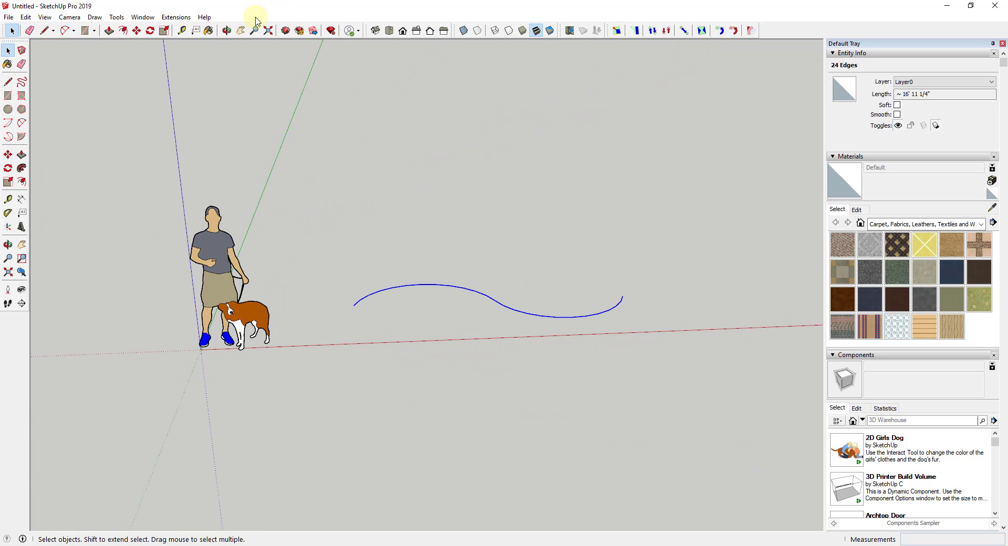
pyautogui.click(176, 17)
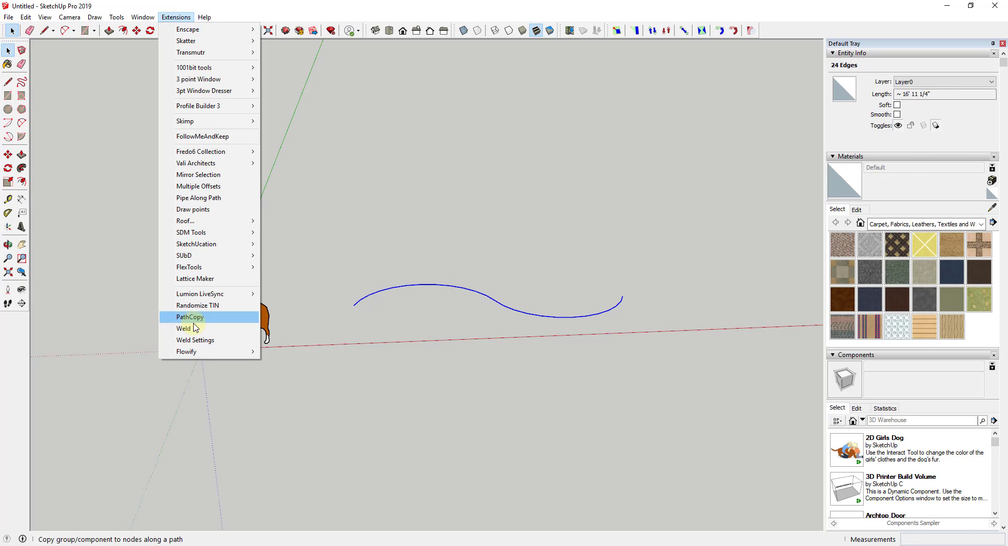
pyautogui.click(197, 328)
# Step: Draw three straight lines behind the S-curve, joining its two ends to close a flat face
pyautogui.press('l')
pyautogui.scroll(2, 633, 276)
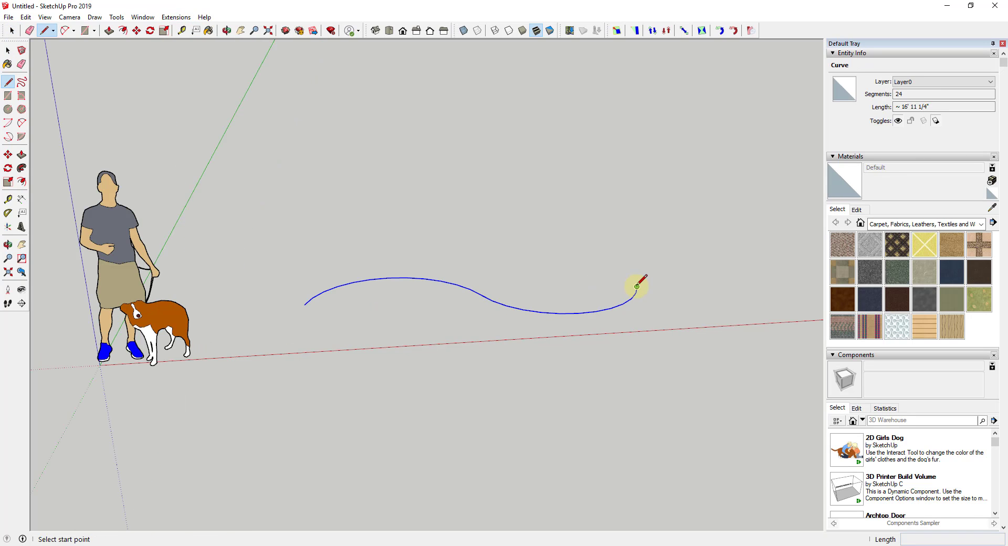
pyautogui.click(637, 286)
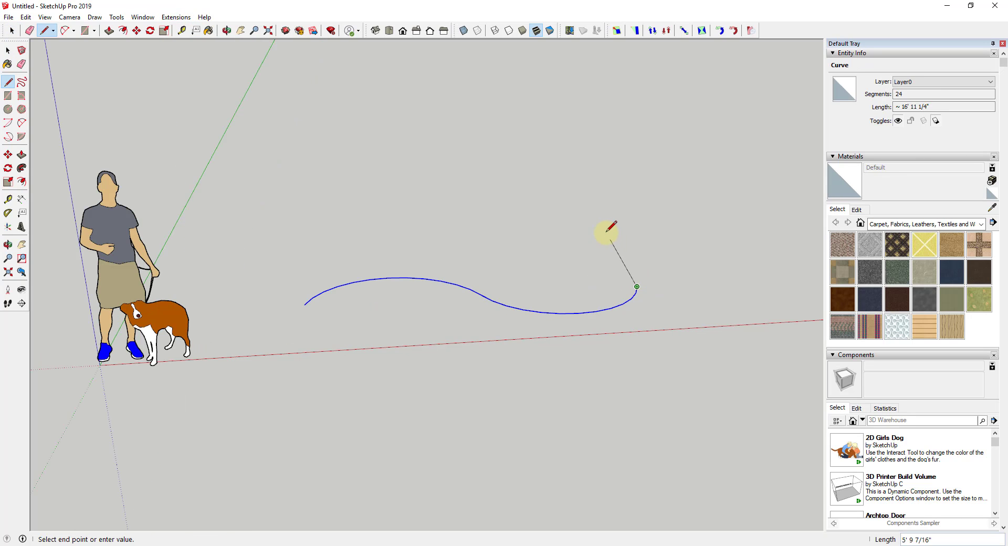
pyautogui.click(562, 218)
pyautogui.click(305, 294)
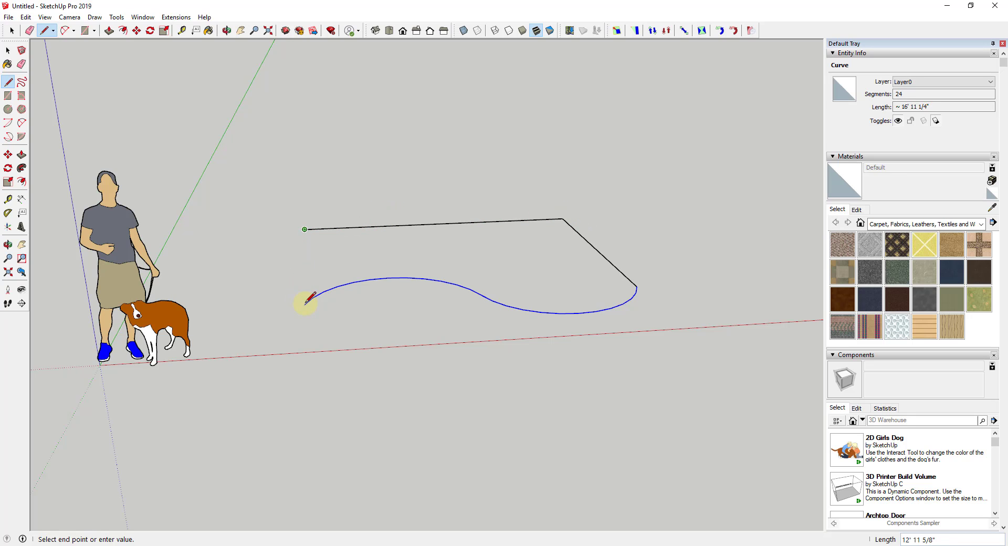
pyautogui.click(305, 305)
pyautogui.press('space')
# Step: Extrude the closed face upward with Push/Pull into a solid roughly as tall as the figure
pyautogui.press('p')
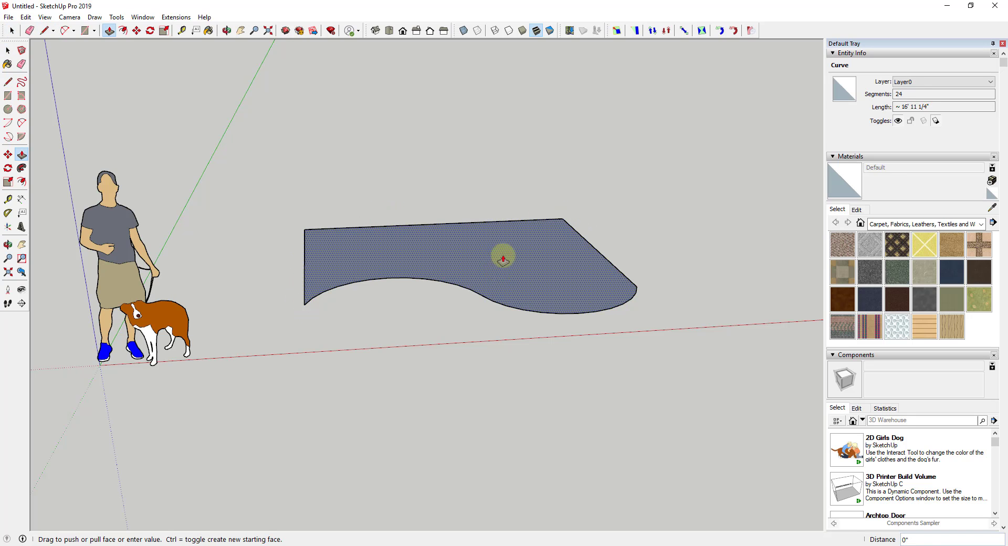
pyautogui.moveTo(493, 266); pyautogui.dragTo(540, 139)
pyautogui.press('space')
# Step: Erase the straight edges and the flat faces of the solid, keeping only the S-curved vertical surface
pyautogui.moveTo(580, 279)
pyautogui.mouseDown(button='middle')
pyautogui.moveTo(401, 221)
pyautogui.moveTo(516, 254)
pyautogui.moveTo(669, 171)
pyautogui.mouseUp(button='middle')
pyautogui.press('e')
pyautogui.moveTo(682, 157)
pyautogui.mouseDown()
pyautogui.moveTo(663, 269)
pyautogui.moveTo(688, 265)
pyautogui.mouseUp()
pyautogui.moveTo(691, 268); pyautogui.dragTo(422, 266, button='middle')
pyautogui.moveTo(574, 238)
pyautogui.mouseDown()
pyautogui.moveTo(648, 167)
pyautogui.moveTo(649, 230)
pyautogui.mouseUp()
pyautogui.moveTo(648, 229)
pyautogui.mouseDown(button='middle')
pyautogui.moveTo(533, 326)
pyautogui.moveTo(809, 290)
pyautogui.mouseUp(button='middle')
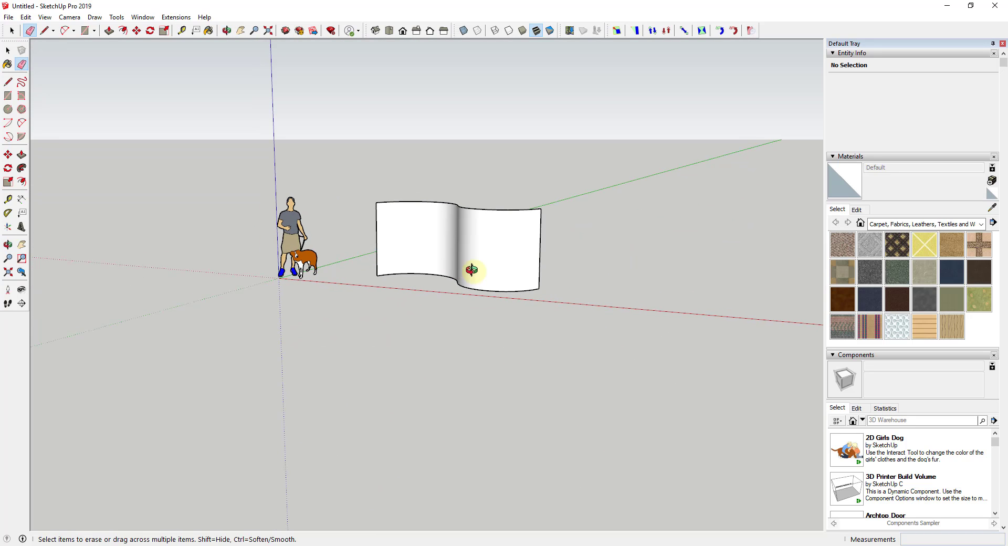
# Step: Copy the whole curved surface about 17' 7" along the red axis and clear the selection
pyautogui.press('space')
pyautogui.click(474, 254)
pyautogui.press('m')
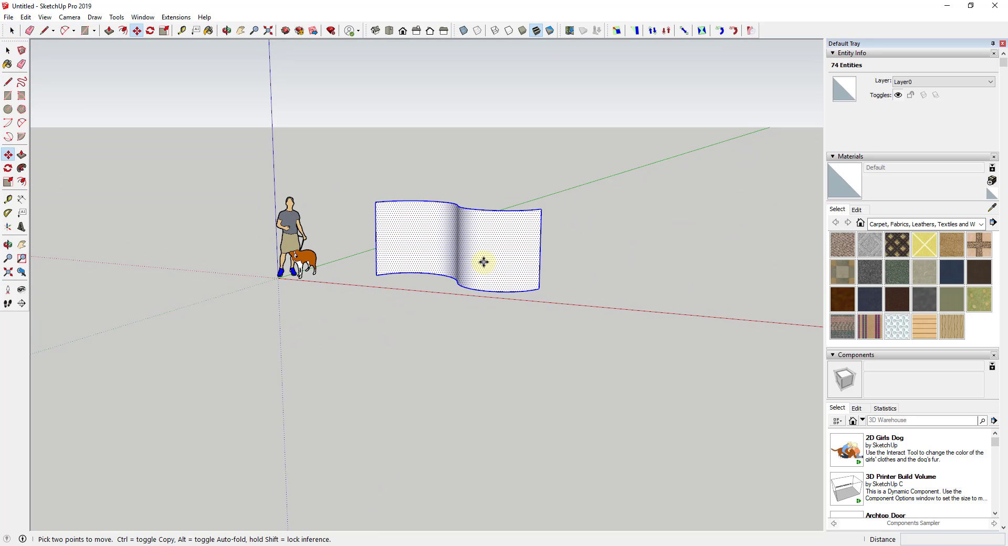
pyautogui.press('ctrl')
pyautogui.click(483, 262)
pyautogui.click(757, 281)
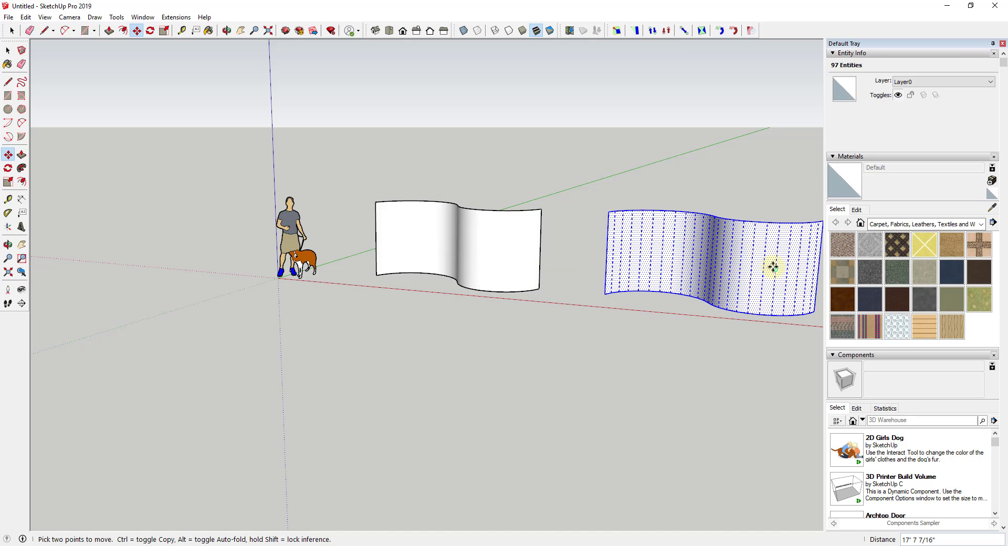
pyautogui.moveTo(772, 266); pyautogui.dragTo(700, 336, button='middle')
pyautogui.press('space')
pyautogui.click(700, 336)
# Step: Inspect the first curved wall by selecting its surface and its bottom edge to check that each is one continuous entity
pyautogui.moveTo(524, 248)
pyautogui.mouseDown(button='middle')
pyautogui.moveTo(515, 241)
pyautogui.moveTo(533, 236)
pyautogui.mouseUp(button='middle')
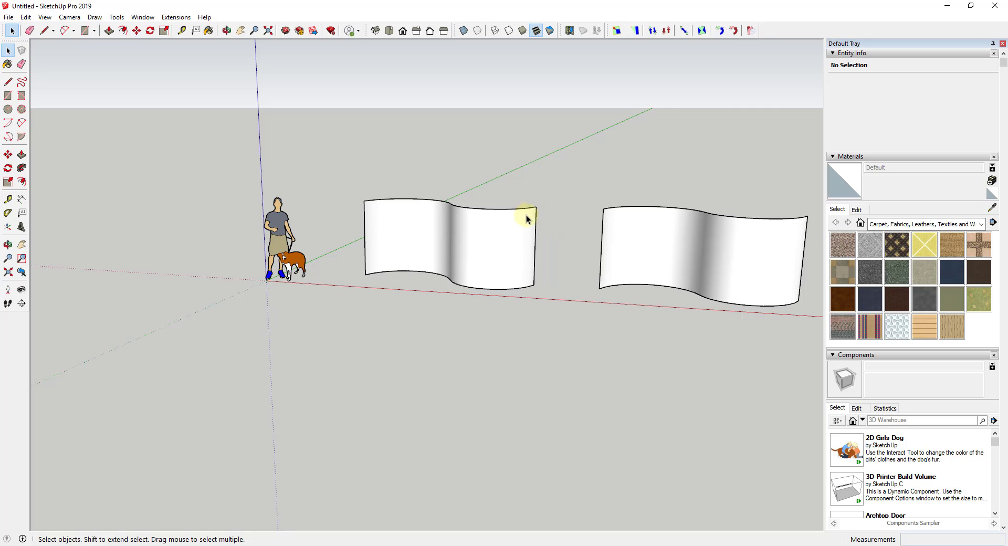
pyautogui.scroll(2, 469, 251)
pyautogui.moveTo(469, 251); pyautogui.dragTo(522, 270, button='middle')
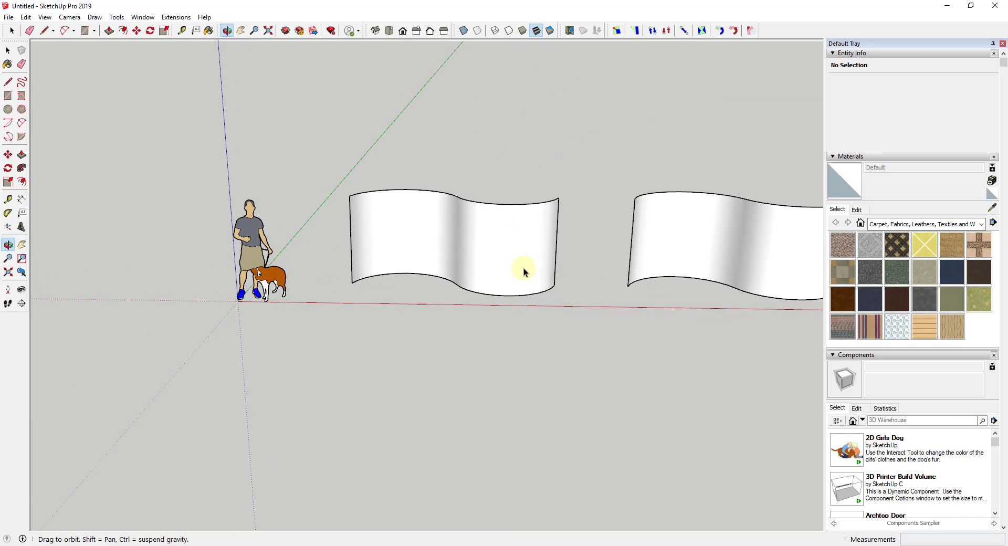
pyautogui.scroll(2, 446, 223)
pyautogui.click(443, 219)
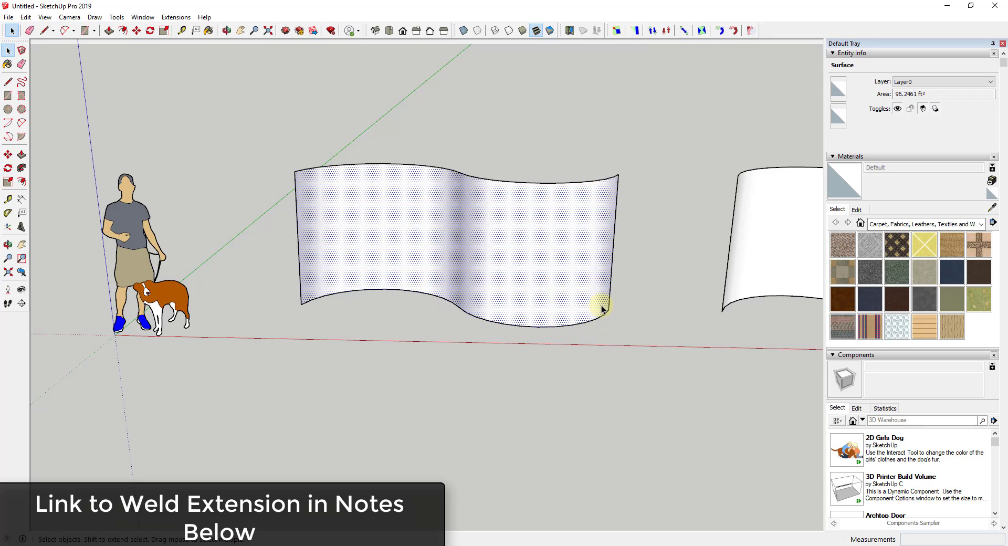
pyautogui.moveTo(446, 300); pyautogui.dragTo(415, 299, button='middle')
pyautogui.click(428, 295)
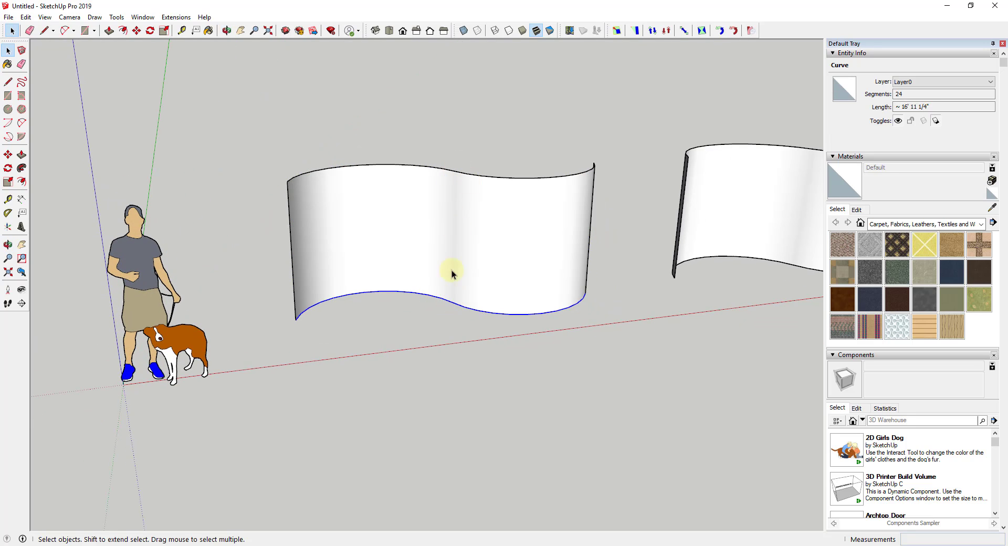
pyautogui.moveTo(504, 281); pyautogui.dragTo(419, 255, button='middle')
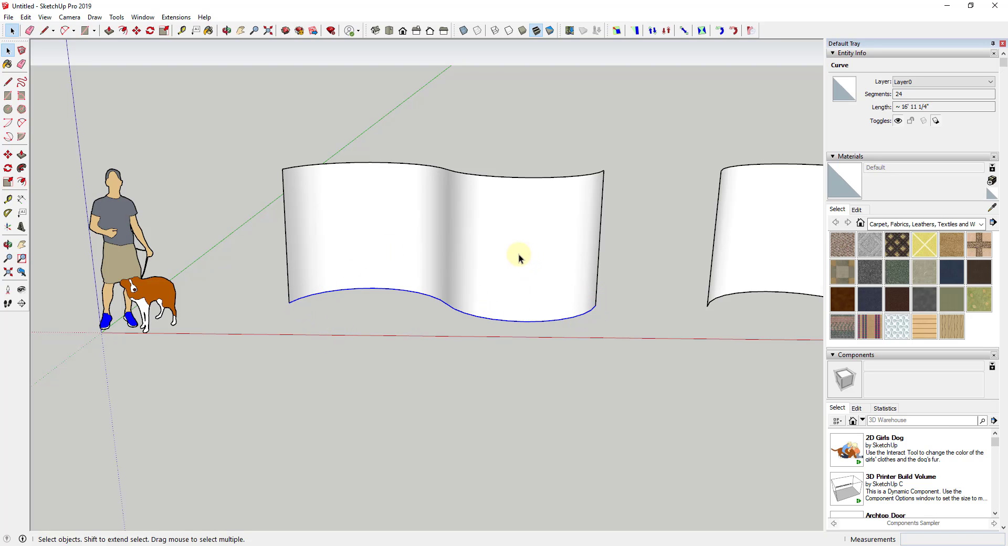
pyautogui.moveTo(518, 254); pyautogui.dragTo(473, 254, button='middle')
# Step: Group the first curved surface together with its bounding edges
pyautogui.doubleClick(475, 252)
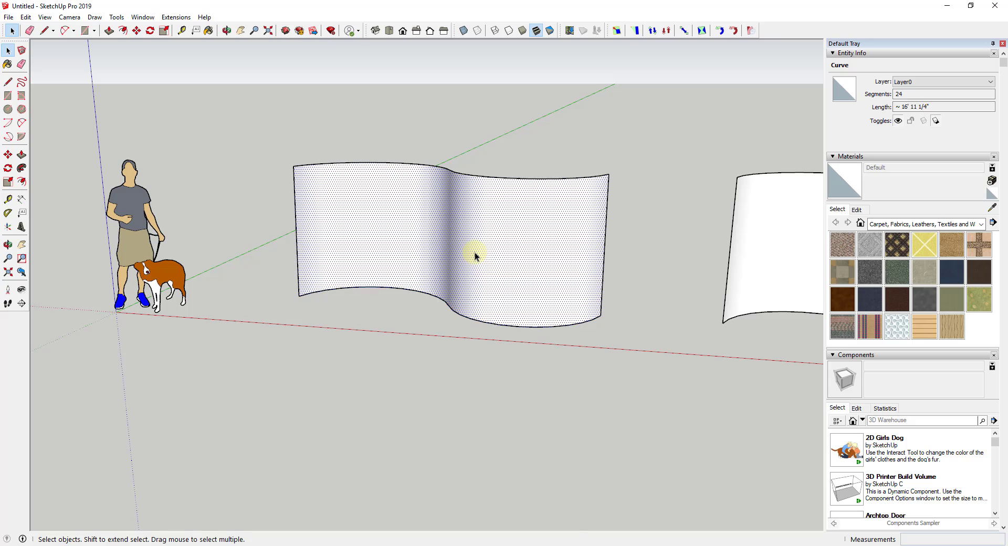
pyautogui.rightClick(475, 252)
pyautogui.click(519, 318)
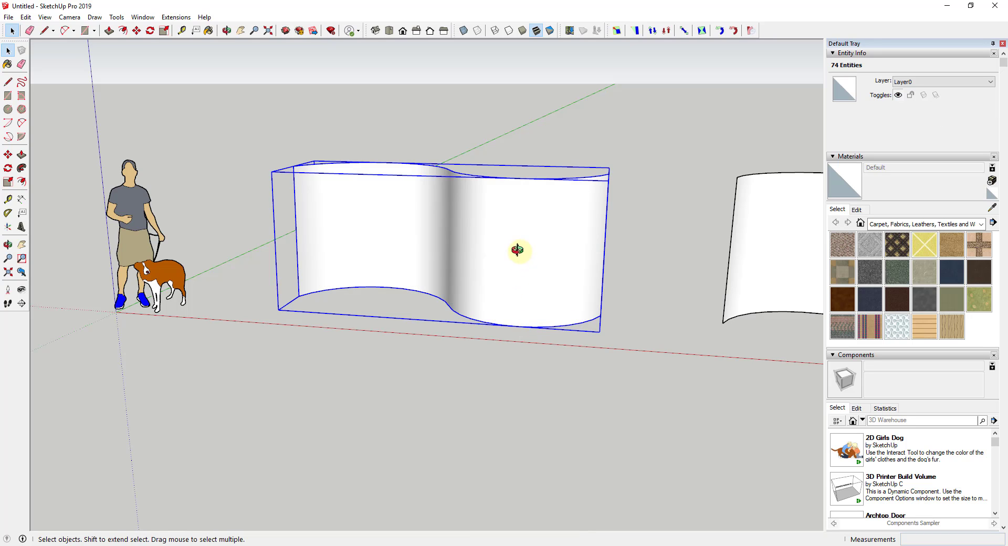
pyautogui.moveTo(515, 250); pyautogui.dragTo(364, 214, button='middle')
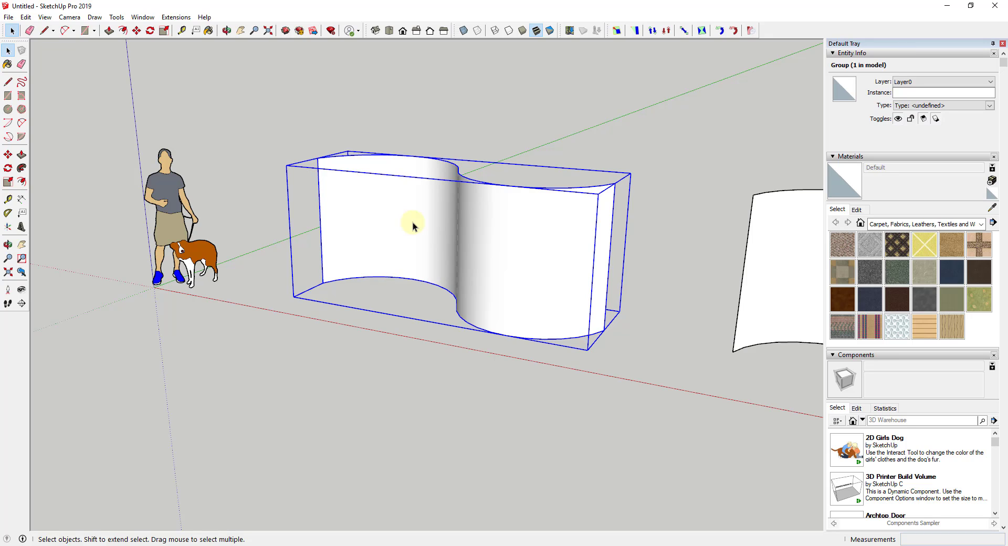
# Step: Draw two lines along the green axis from the curved group's bottom ends, ending level with each other, the right-hand one about 6' 10" long
pyautogui.press('l')
pyautogui.click(294, 297)
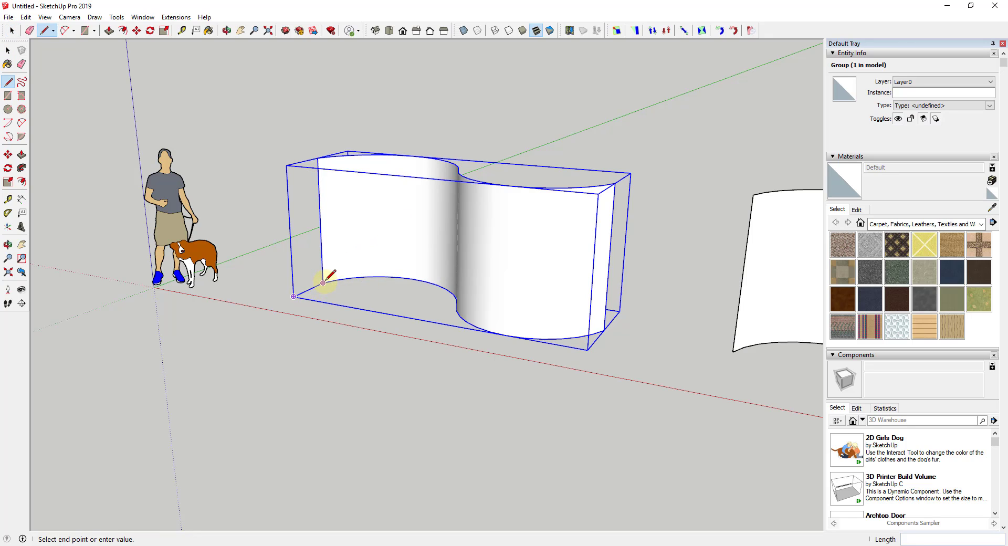
pyautogui.click(221, 331)
pyautogui.press('space')
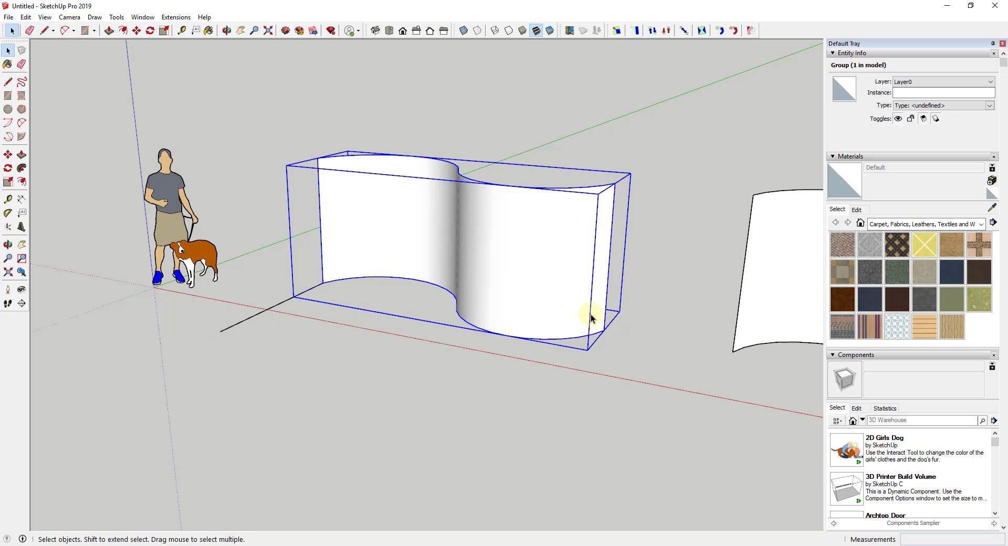
pyautogui.press('l')
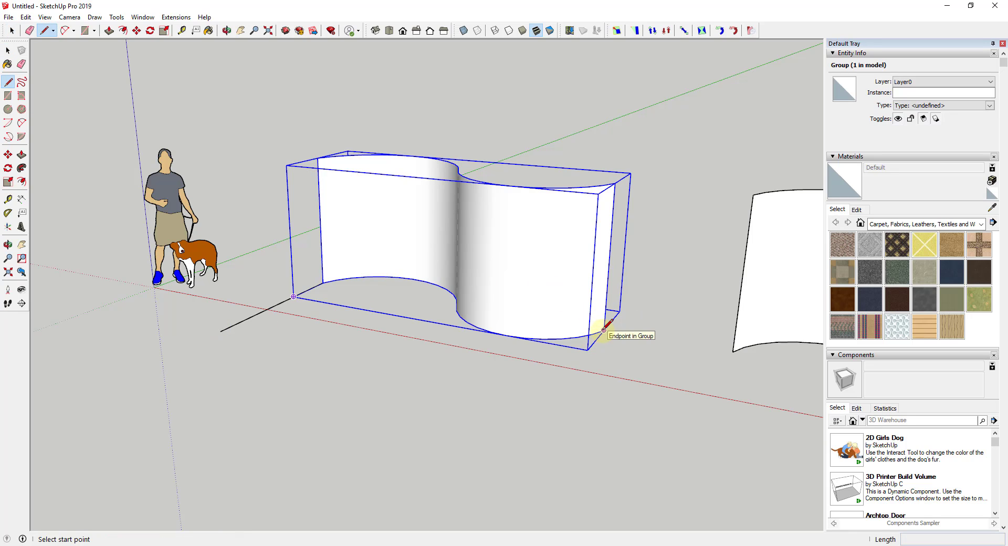
pyautogui.click(604, 330)
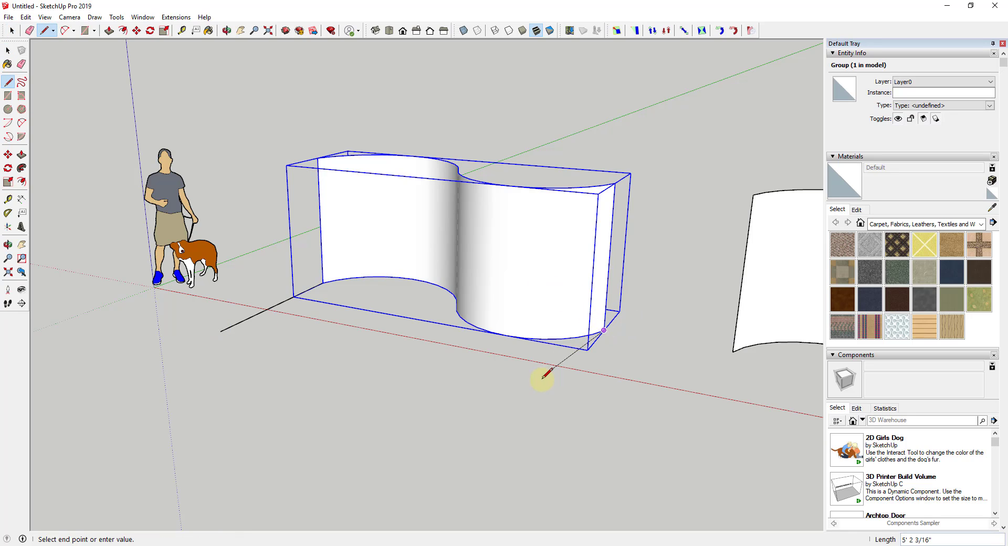
pyautogui.click(220, 332)
pyautogui.press('space')
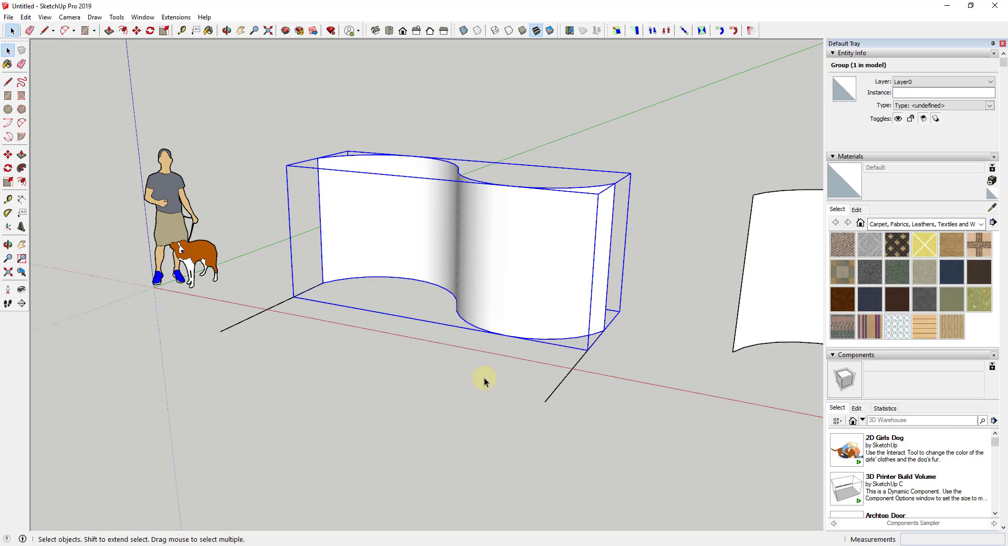
pyautogui.moveTo(481, 380); pyautogui.dragTo(315, 369, button='middle')
pyautogui.scroll(-2, 399, 315)
pyautogui.moveTo(462, 353); pyautogui.dragTo(334, 334, button='middle')
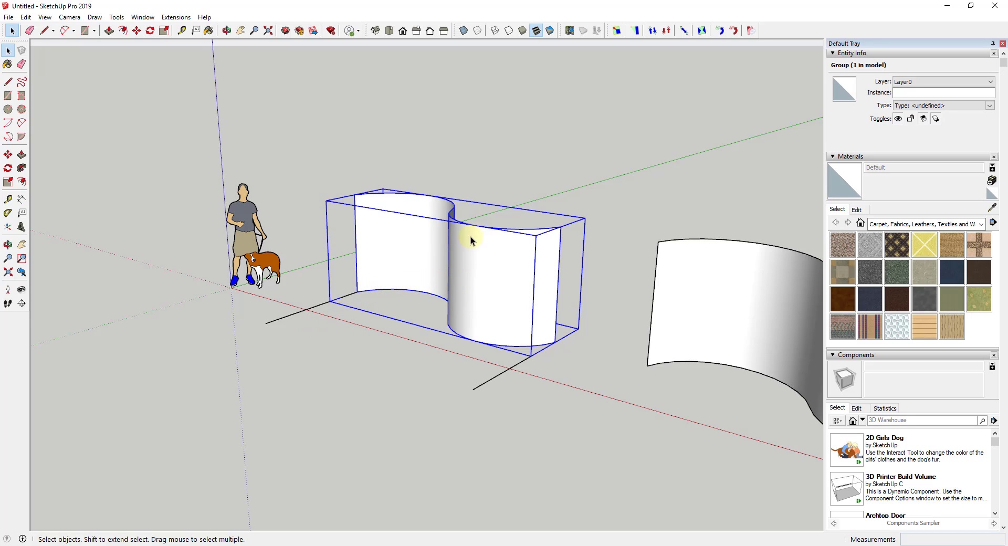
# Step: Draw a flat vertical rectangle in front of the curved group, spanning between the free ends of the two connecting lines
pyautogui.press('l')
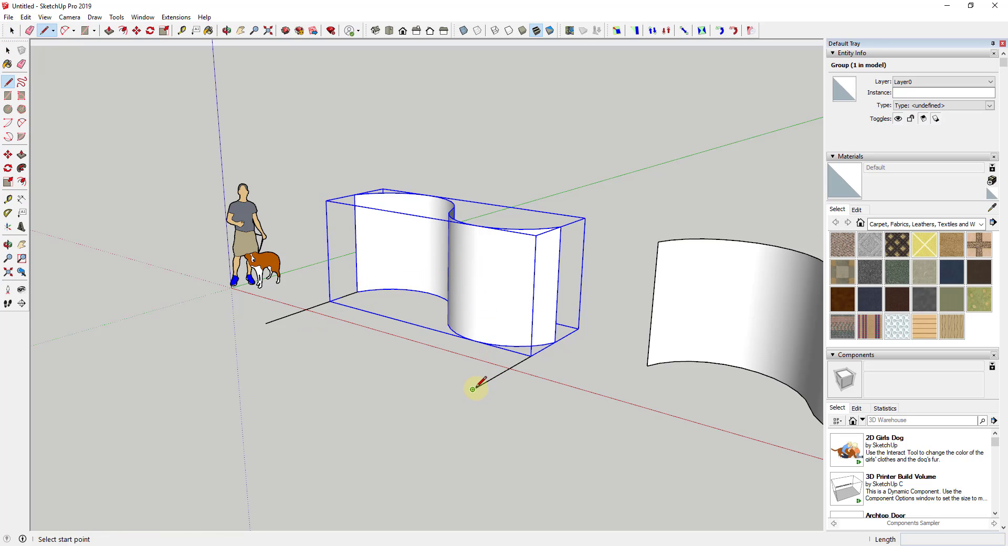
pyautogui.click(474, 384)
pyautogui.moveTo(475, 387); pyautogui.dragTo(475, 423, button='middle')
pyautogui.click(476, 248)
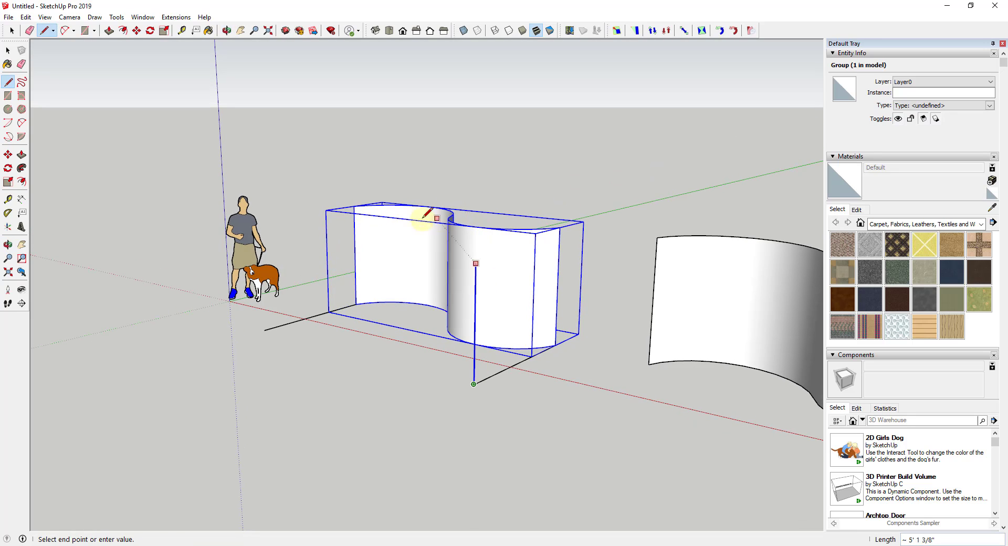
pyautogui.click(265, 330)
pyautogui.click(264, 330)
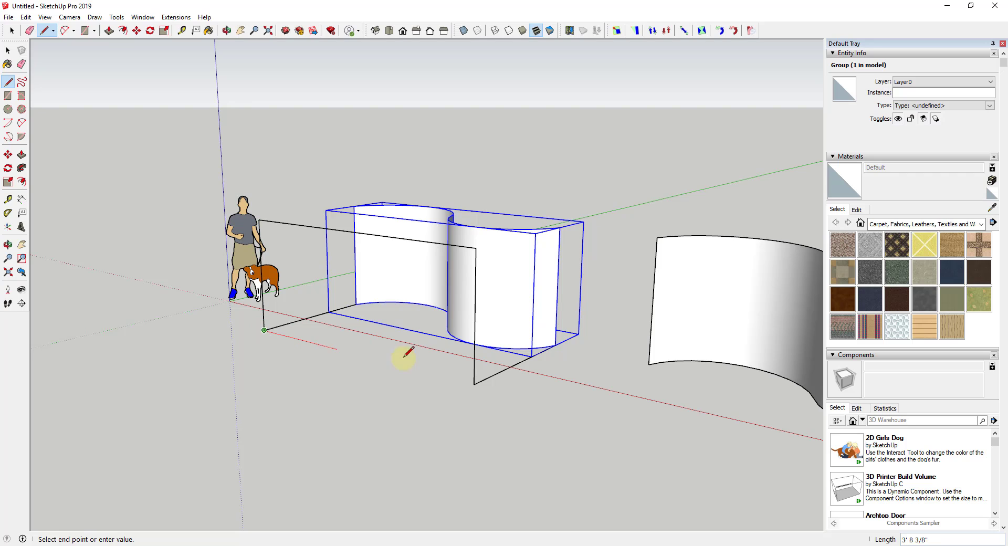
pyautogui.click(474, 384)
pyautogui.press('space')
pyautogui.moveTo(484, 387); pyautogui.dragTo(389, 404, button='middle')
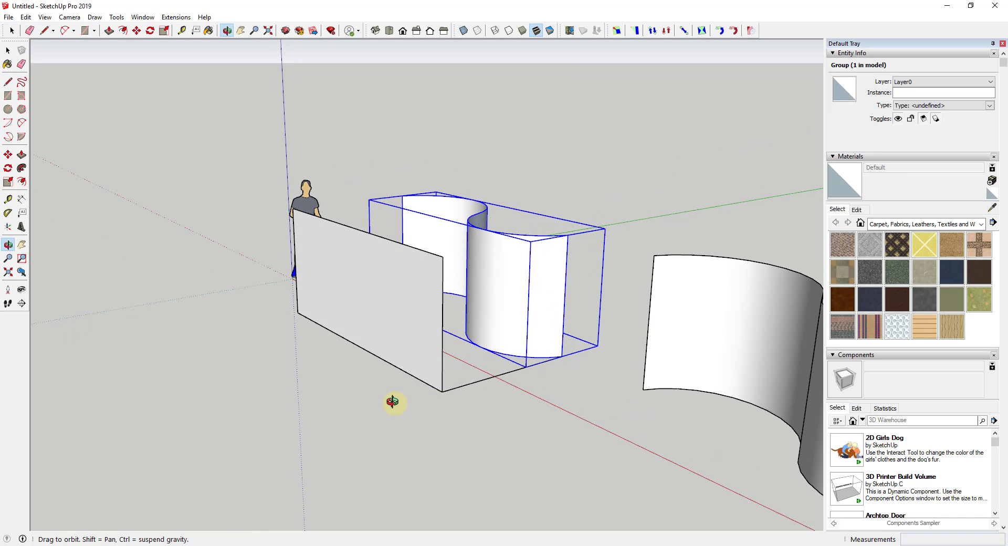
# Step: Select the two ground lines connecting the flat rectangle to the curved surface and make them a group
pyautogui.click(487, 379)
pyautogui.moveTo(487, 379); pyautogui.dragTo(454, 303, button='middle')
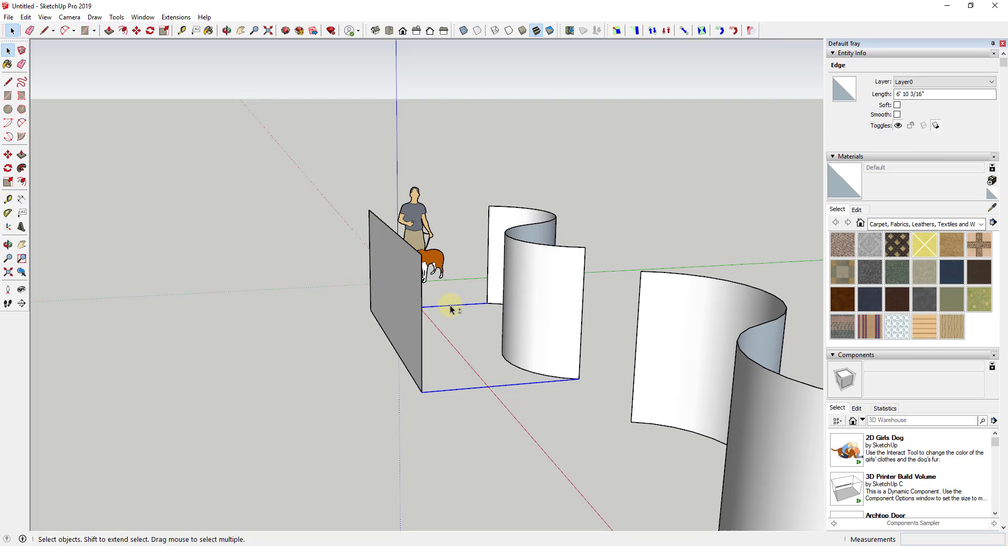
pyautogui.rightClick(451, 310)
pyautogui.click(485, 114)
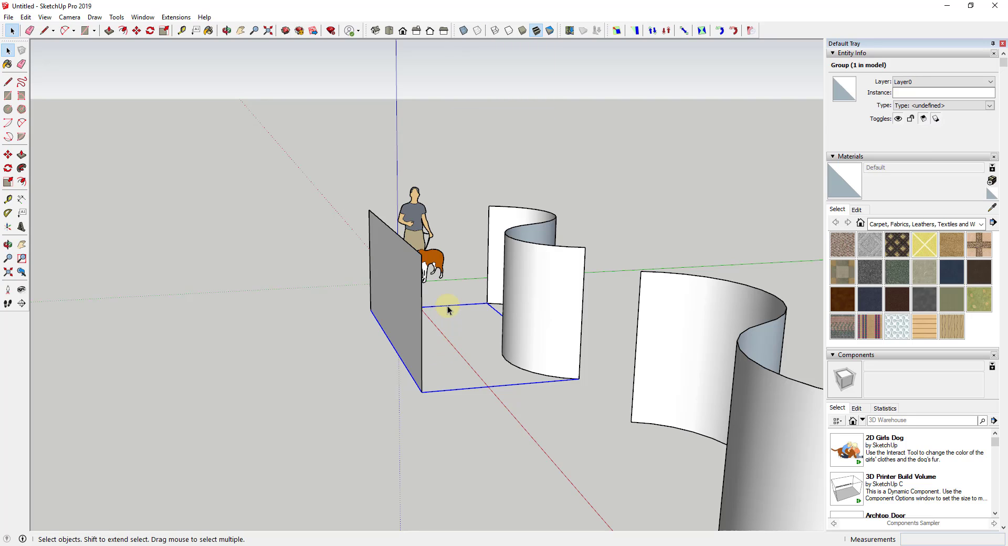
# Step: Select the flat vertical rectangle with its bounding edges and make them a group
pyautogui.click(532, 308)
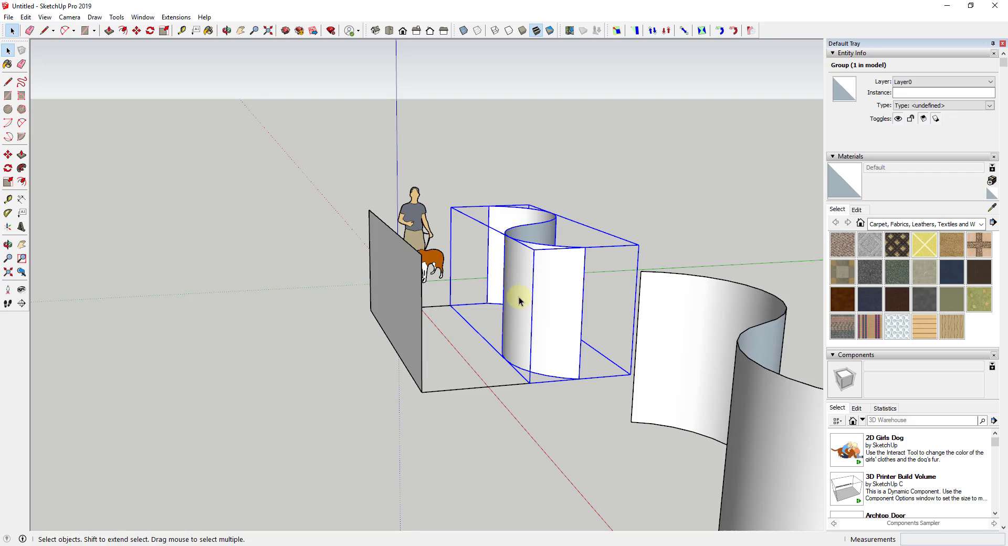
pyautogui.moveTo(520, 301); pyautogui.dragTo(366, 300, button='middle')
pyautogui.click(367, 298)
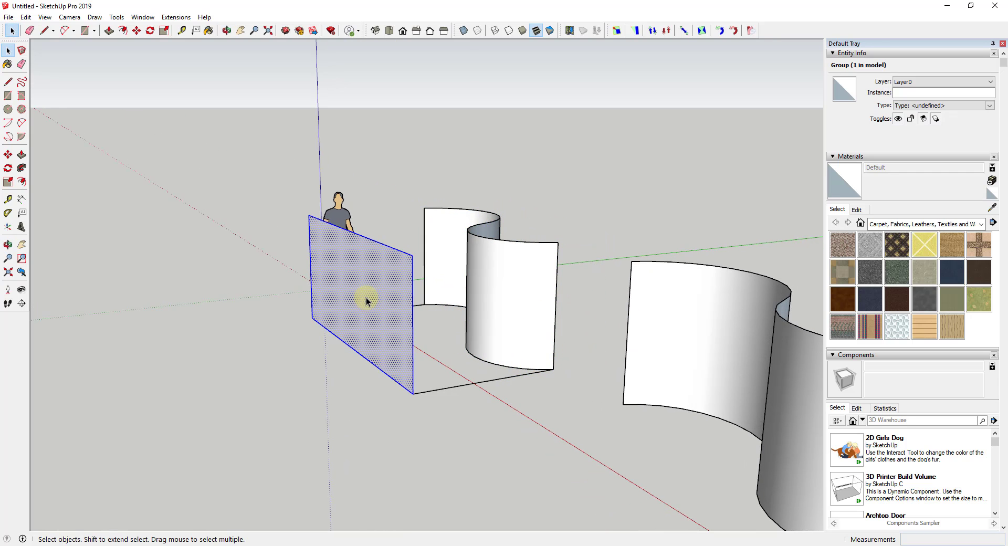
pyautogui.rightClick(367, 298)
pyautogui.click(410, 93)
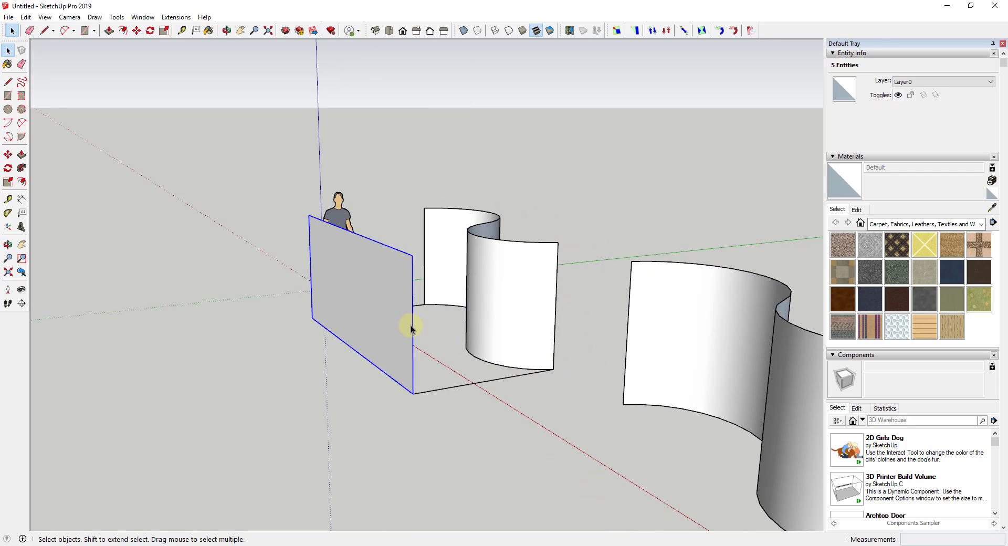
# Step: Combine the curved surface group, the flat rectangle group and the connecting lines group into one outer group
pyautogui.moveTo(411, 329); pyautogui.dragTo(478, 363, button='middle')
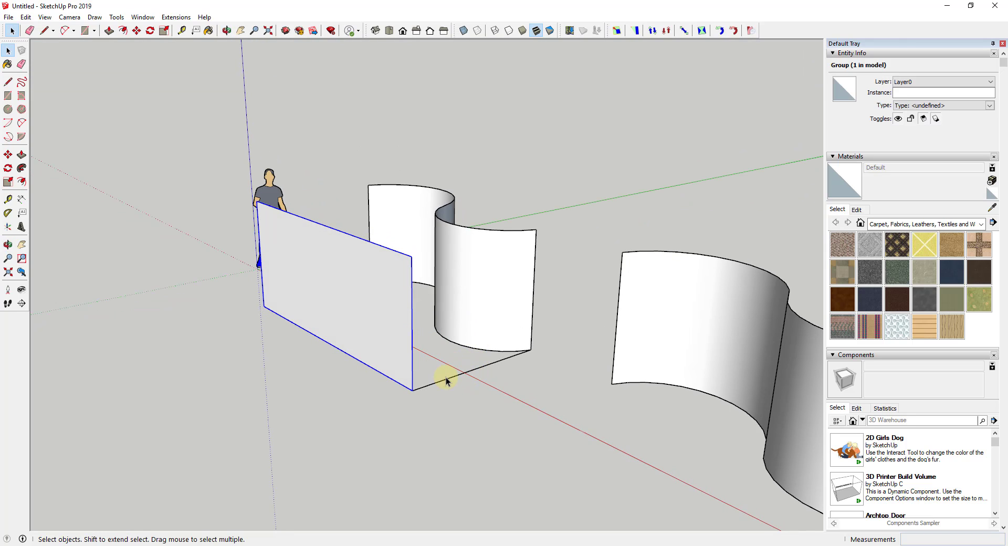
pyautogui.keyDown('shift'); pyautogui.click(466, 298); pyautogui.keyUp('shift')
pyautogui.rightClick(464, 298)
pyautogui.click(509, 106)
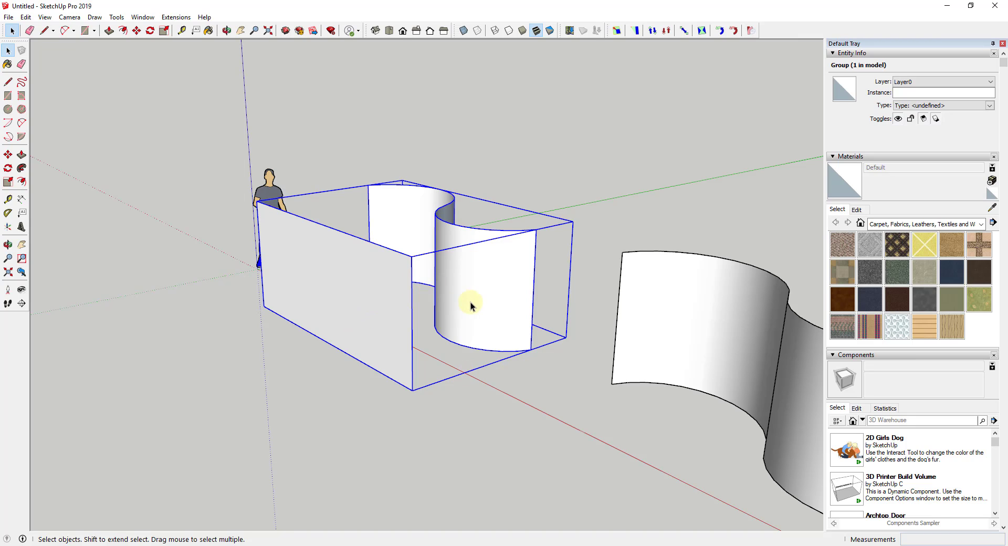
# Step: Show the Outliner, expand the outer group and check the groups nested inside it
pyautogui.scroll(-5, 914, 462)
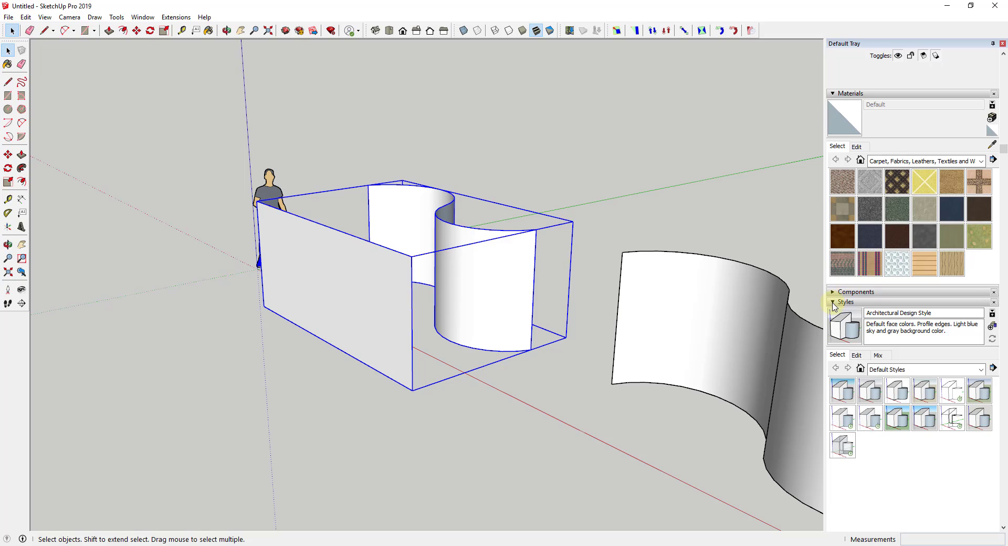
pyautogui.click(834, 303)
pyautogui.click(835, 313)
pyautogui.click(835, 312)
pyautogui.click(833, 425)
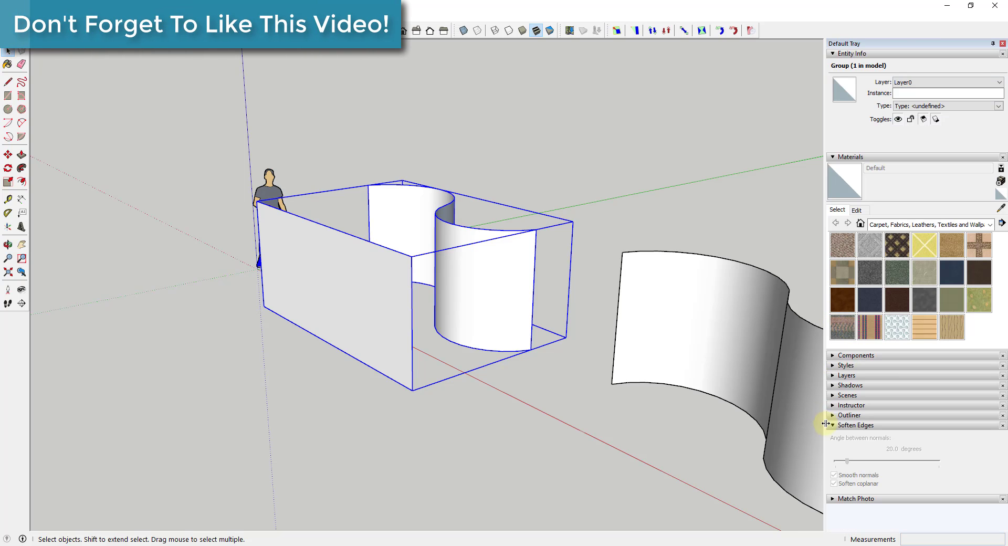
pyautogui.click(835, 415)
pyautogui.scroll(-5, 841, 410)
pyautogui.click(833, 334)
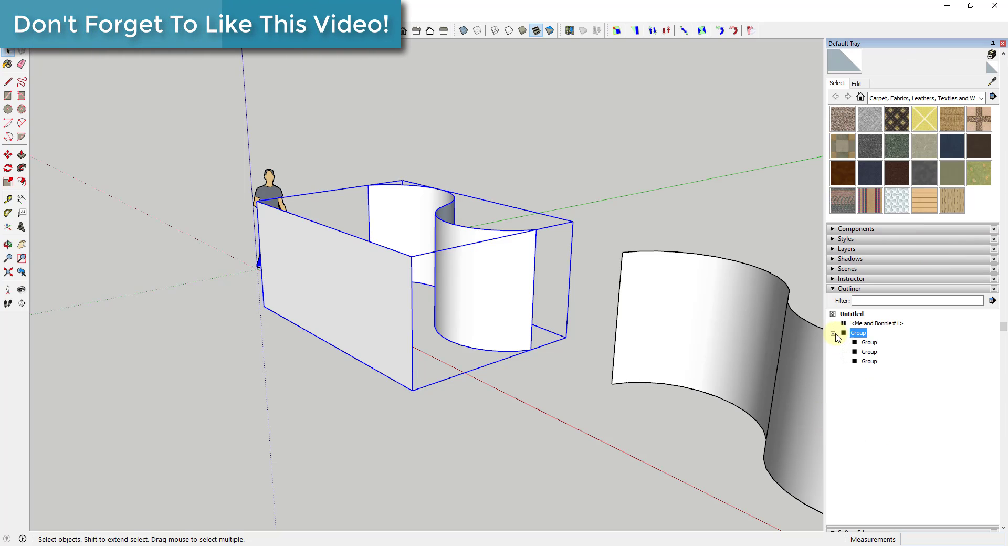
pyautogui.click(869, 361)
pyautogui.click(869, 351)
pyautogui.click(861, 333)
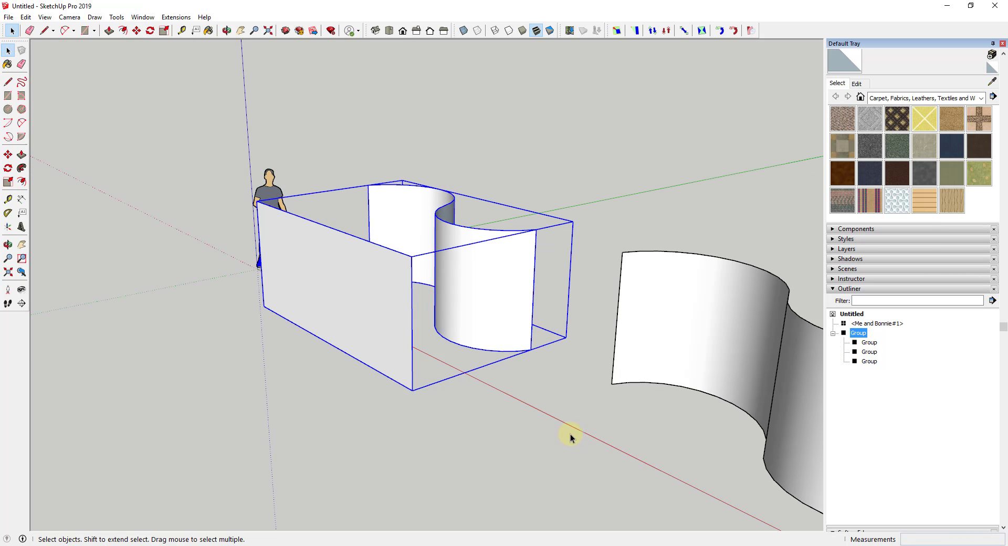
# Step: Use Flowify's Impose Grid on the outer group to divide the flat rectangle with vertical lines
pyautogui.moveTo(557, 403); pyautogui.dragTo(604, 394, button='middle')
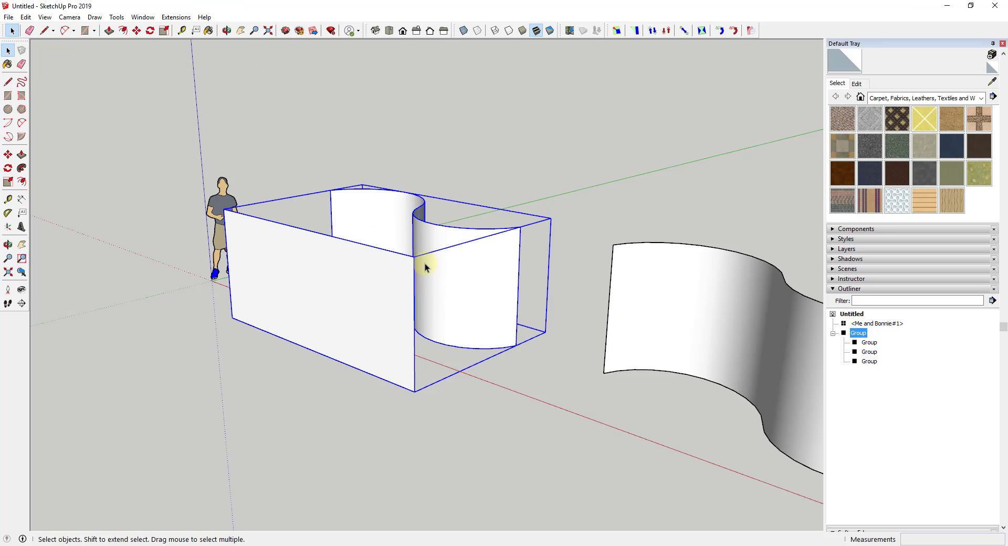
pyautogui.click(174, 18)
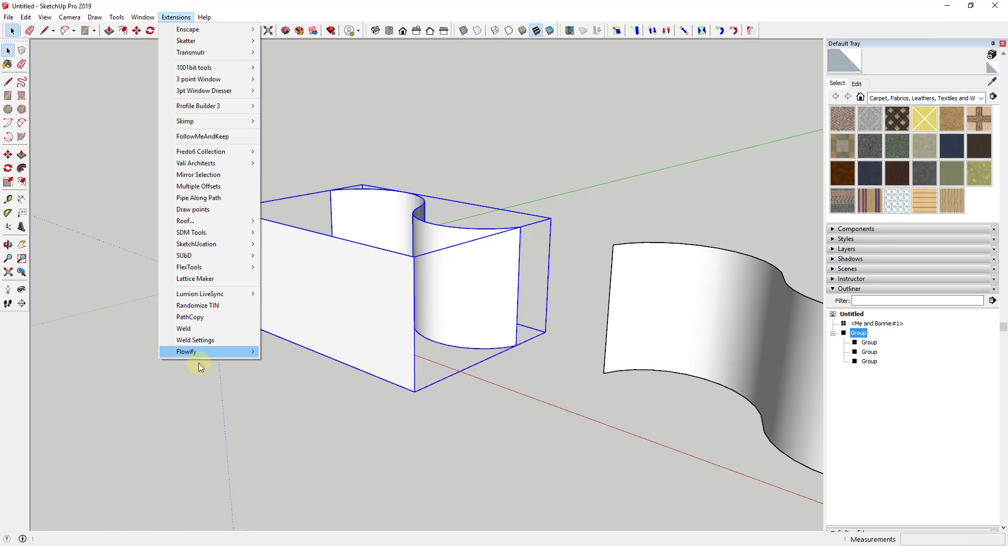
pyautogui.moveTo(201, 355)
pyautogui.click(308, 384)
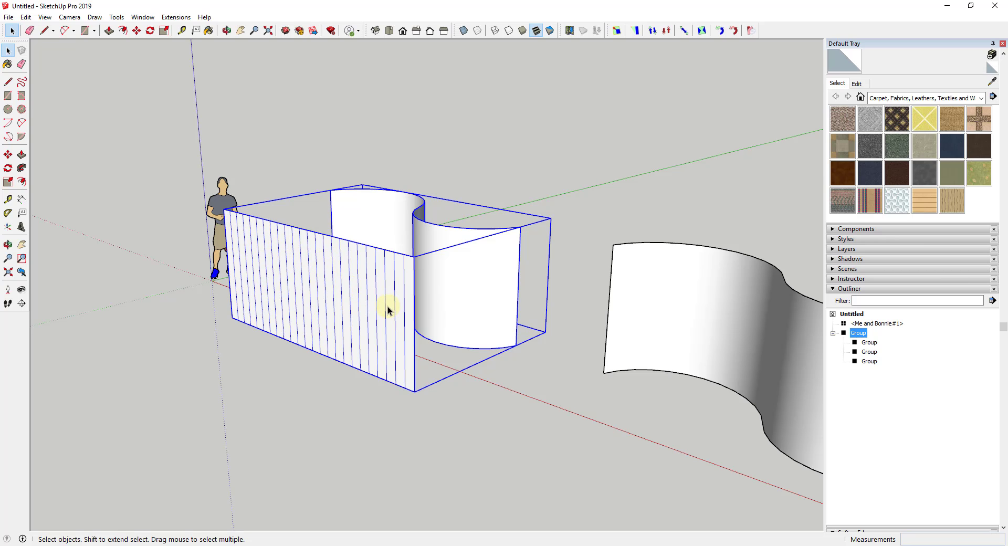
# Step: Place the 3D text "The SketchUp Essentials" in Tahoma Regular, 10" high and extruded 1", on the flat gridded face
pyautogui.moveTo(388, 310); pyautogui.dragTo(554, 284, button='middle')
pyautogui.scroll(-4, 541, 273)
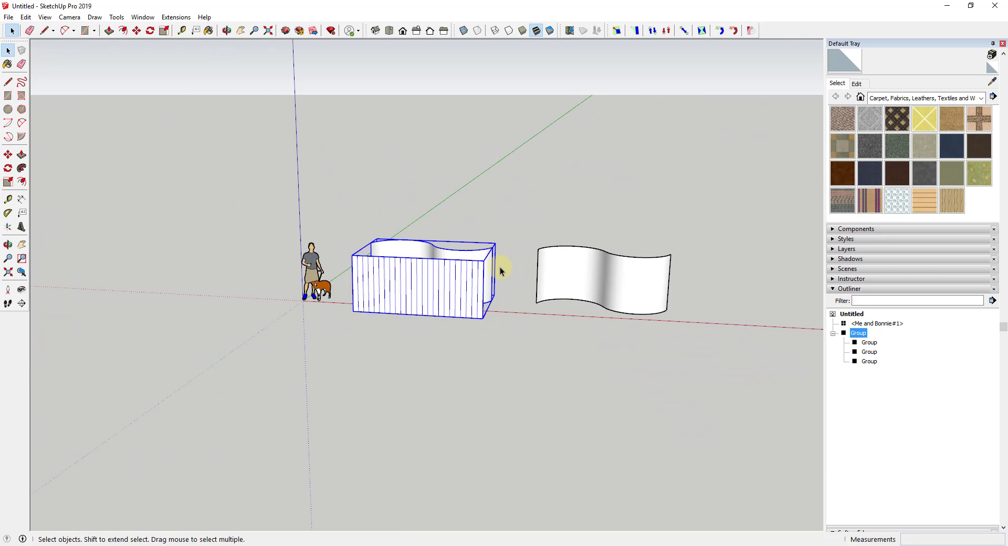
pyautogui.scroll(1, 371, 223)
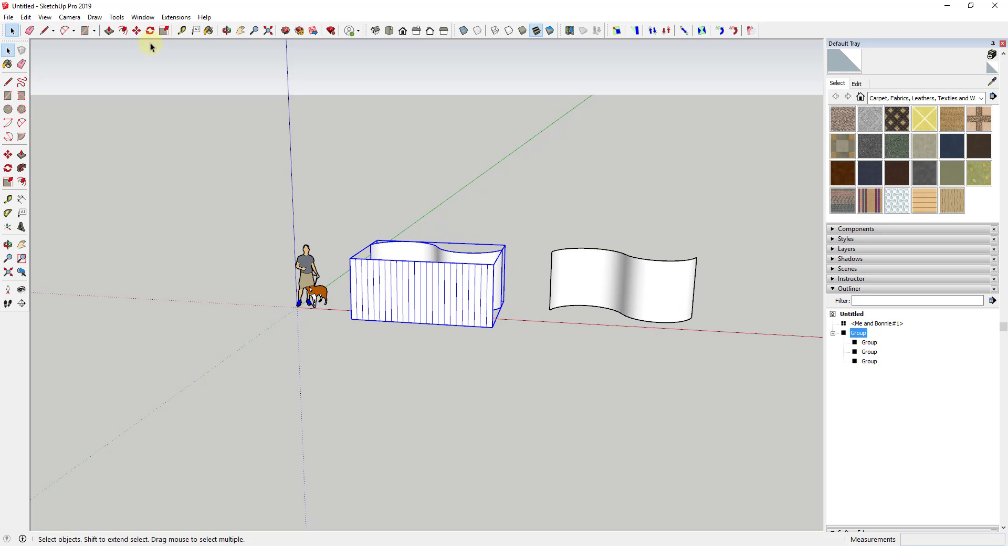
pyautogui.click(117, 18)
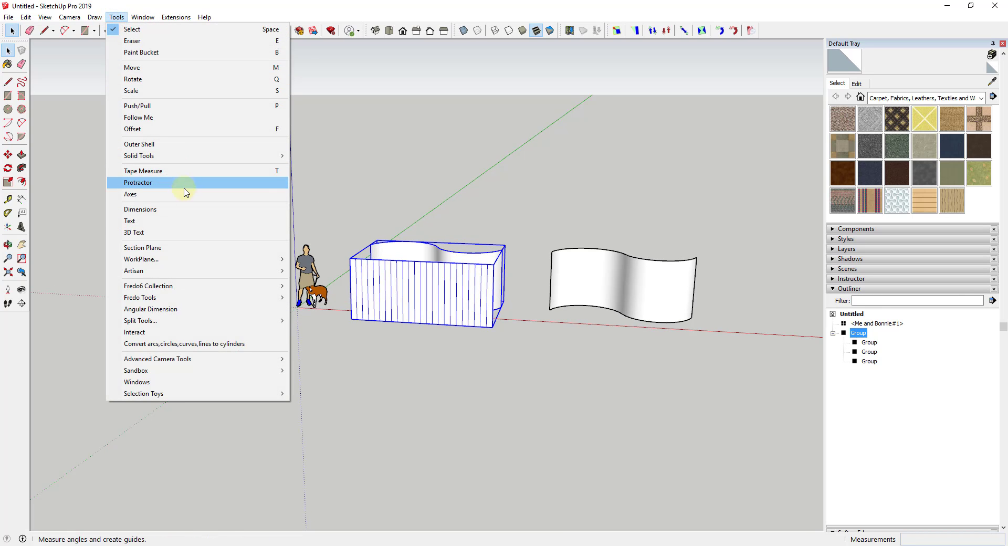
pyautogui.click(167, 235)
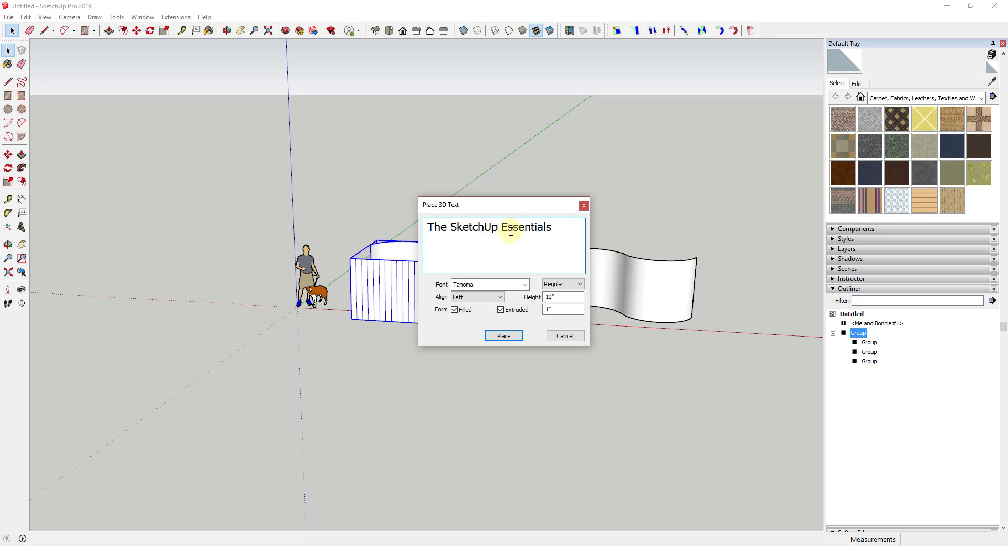
pyautogui.click(502, 337)
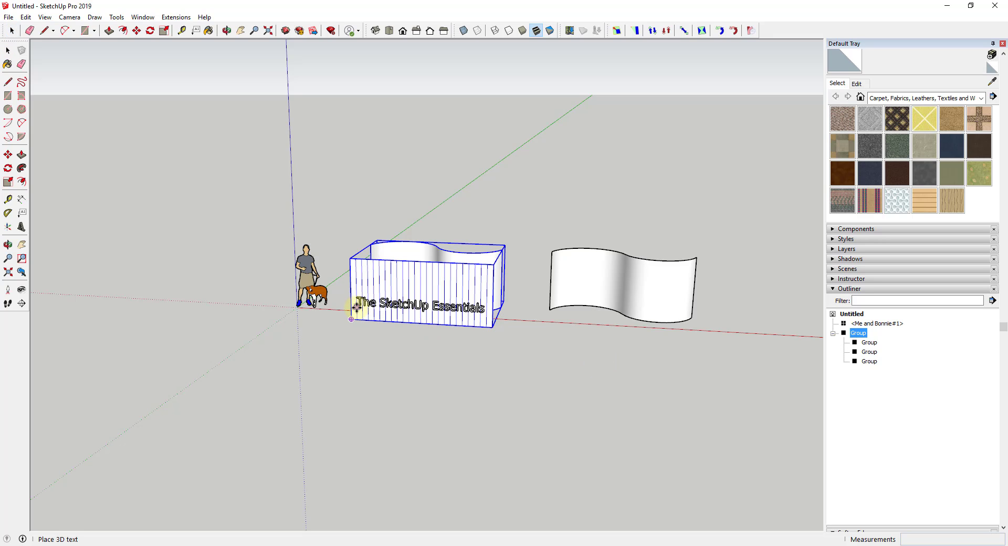
pyautogui.click(356, 298)
# Step: Scale the 3D text by about 1.09 so it spans the flat face's width, and adjust its position with Move
pyautogui.scroll(6, 354, 298)
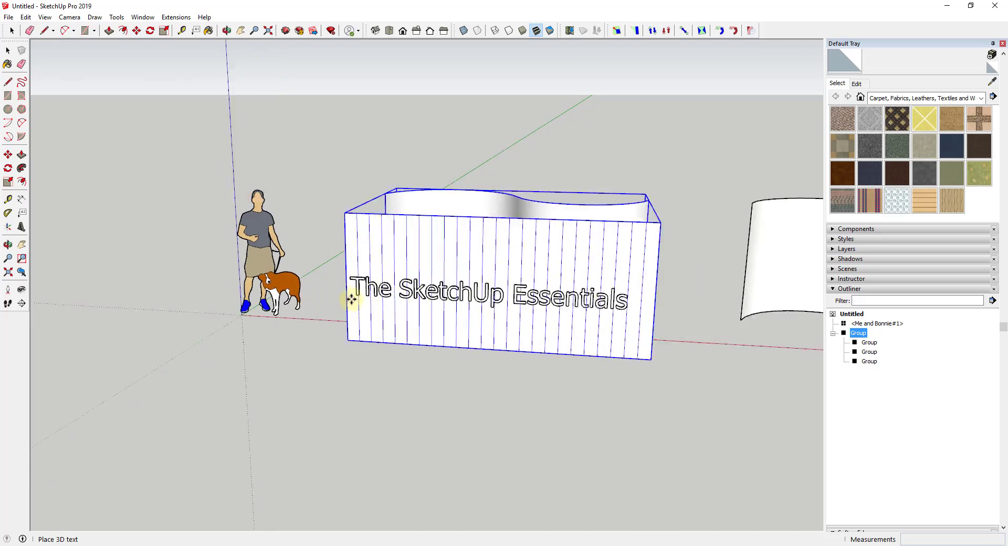
pyautogui.scroll(3, 709, 278)
pyautogui.press('s')
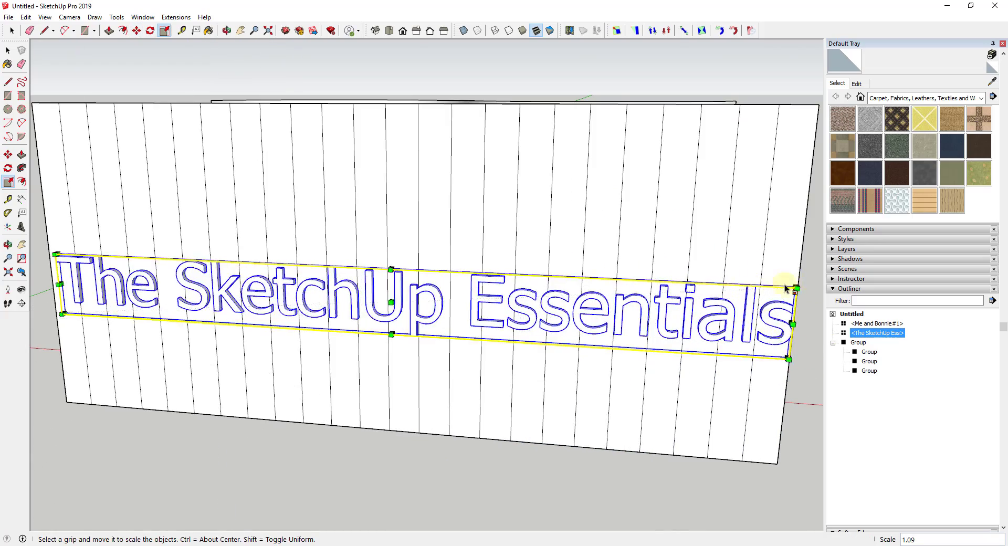
pyautogui.moveTo(749, 286); pyautogui.dragTo(546, 293, button='middle')
pyautogui.press('m')
pyautogui.click(619, 326)
pyautogui.click(619, 342)
pyautogui.press('space')
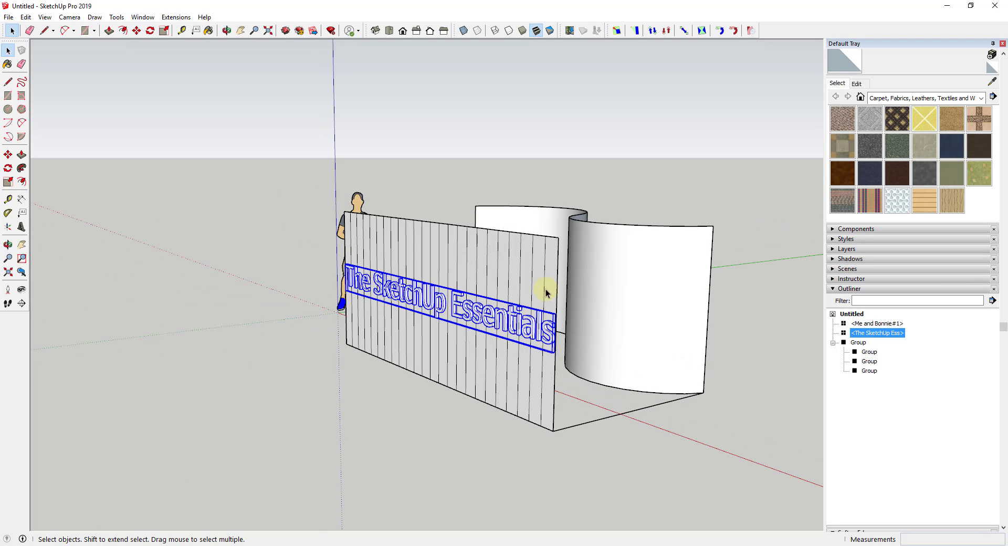
# Step: Select the outer group together with the 3D text and run Flowify to bend the text along the curved surface
pyautogui.click(618, 301)
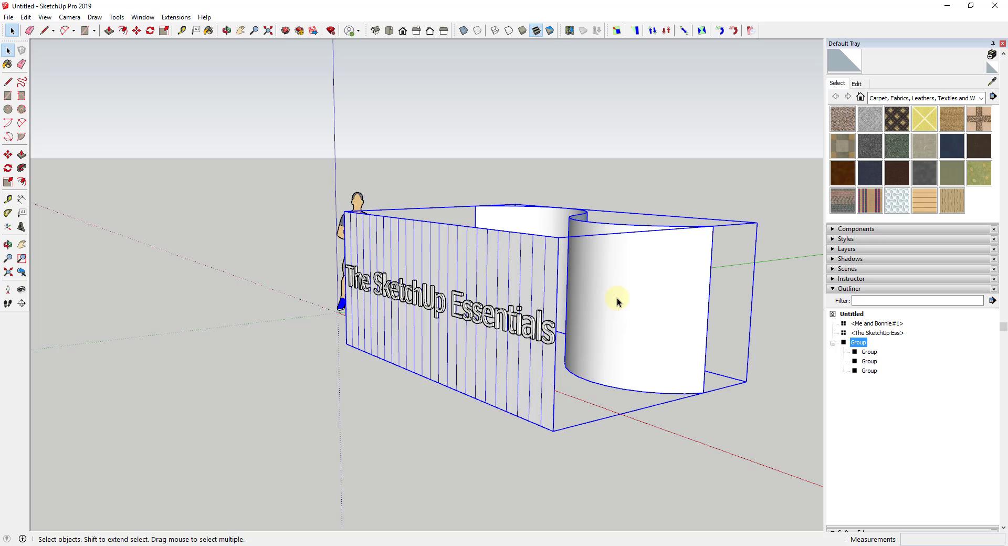
pyautogui.keyDown('shift'); pyautogui.click(521, 326); pyautogui.keyUp('shift')
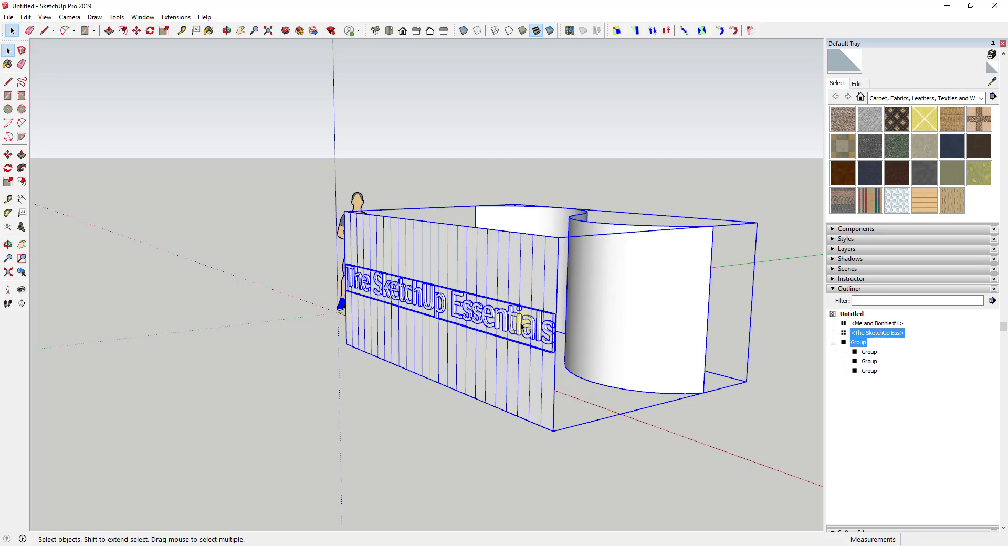
pyautogui.scroll(-1, 527, 334)
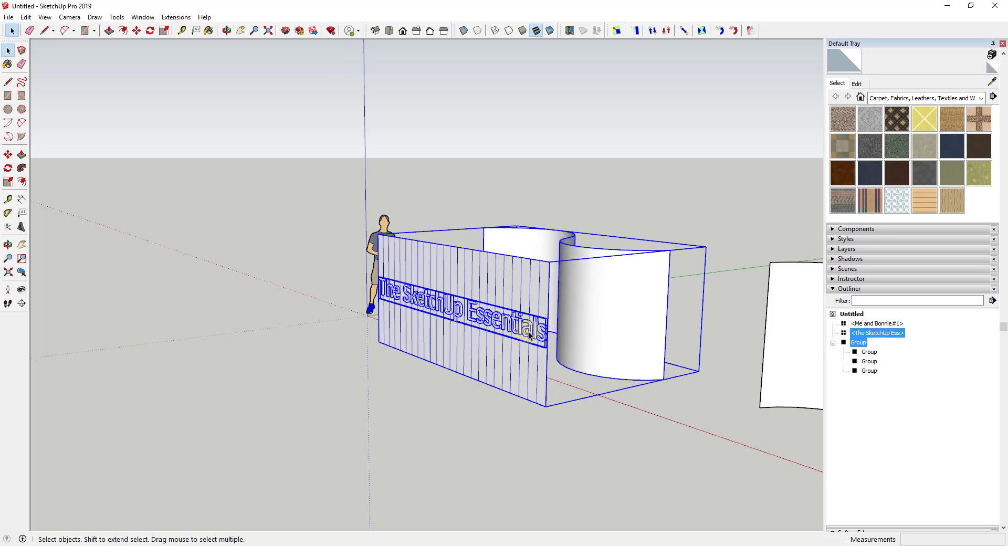
pyautogui.click(175, 17)
pyautogui.moveTo(202, 353)
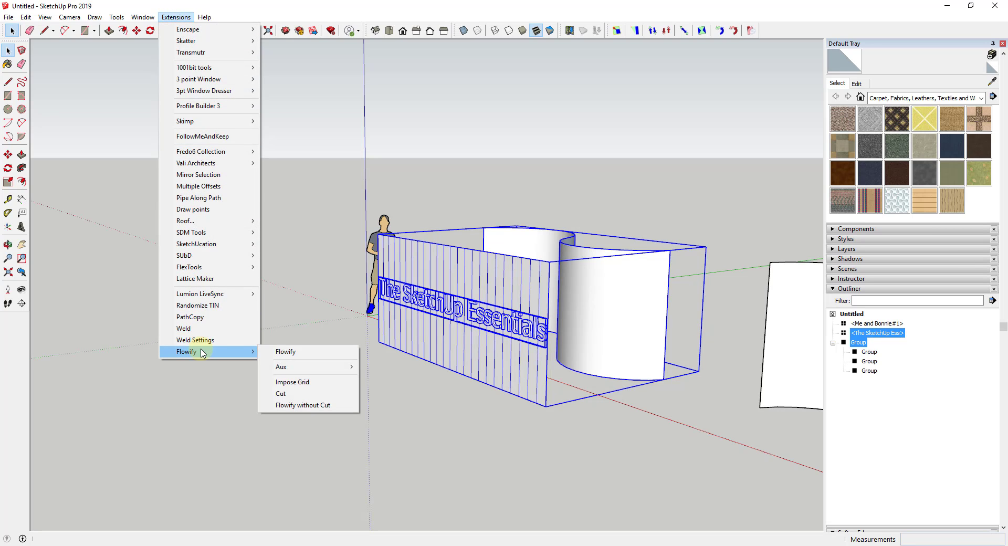
pyautogui.click(285, 352)
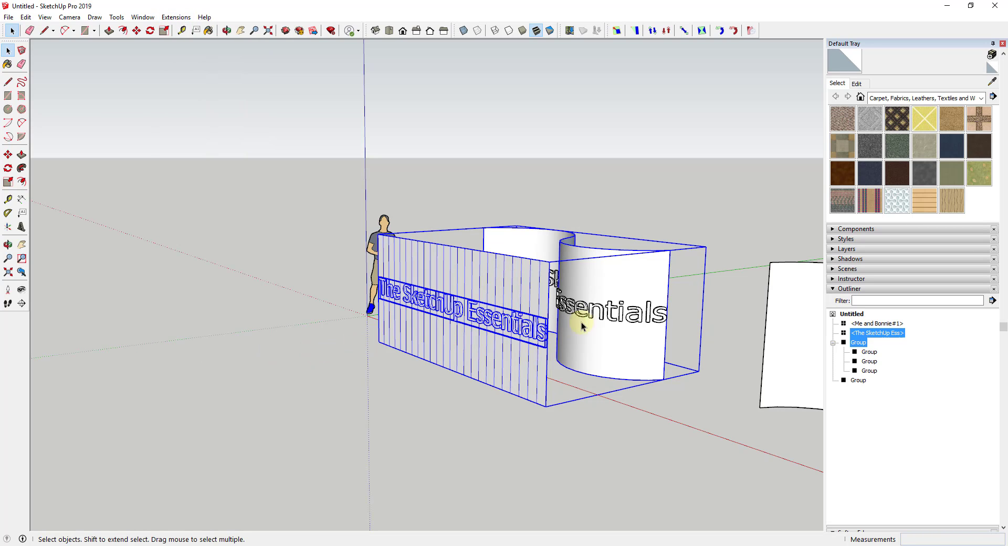
# Step: Examine the bent text on the curved surface from several angles and compare it with the flat original
pyautogui.moveTo(492, 279); pyautogui.dragTo(425, 260, button='middle')
pyautogui.scroll(5, 258, 273)
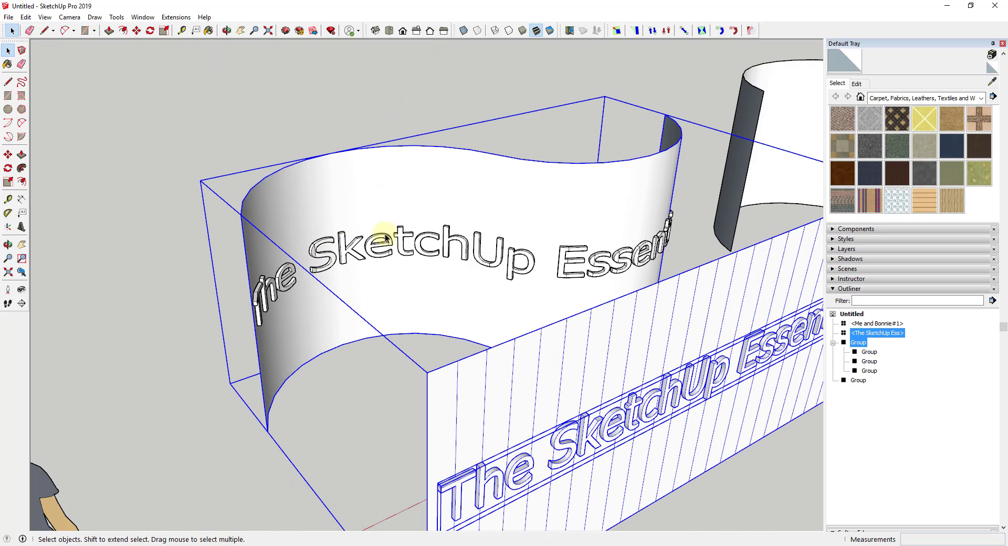
pyautogui.moveTo(385, 238); pyautogui.dragTo(457, 263, button='middle')
pyautogui.scroll(-5, 556, 272)
pyautogui.moveTo(557, 273); pyautogui.dragTo(541, 239, button='middle')
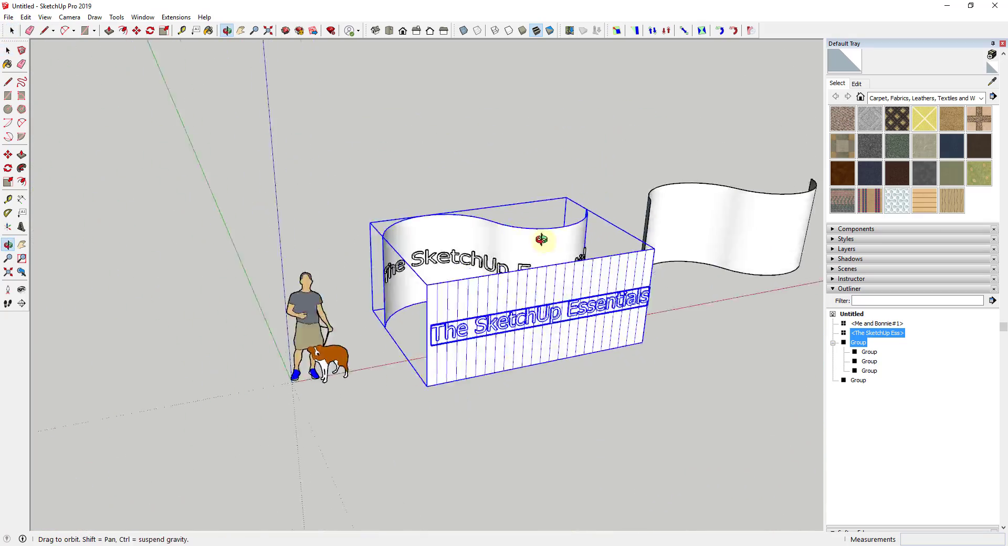
pyautogui.scroll(-5, 552, 263)
pyautogui.moveTo(573, 286); pyautogui.dragTo(462, 315, button='middle')
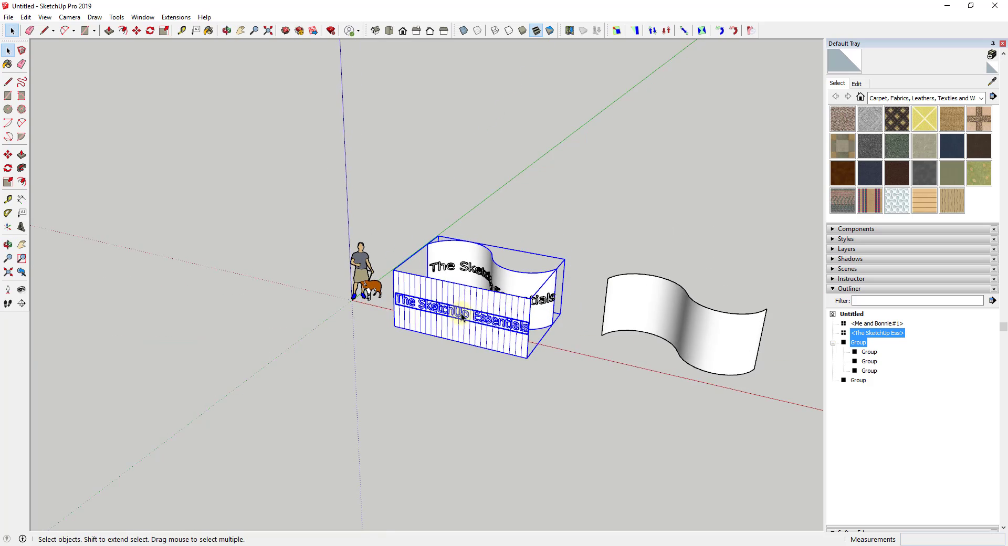
# Step: Move the flat 3D text straight up about 1' 9" to the upper edge of the gridded face
pyautogui.scroll(5, 463, 315)
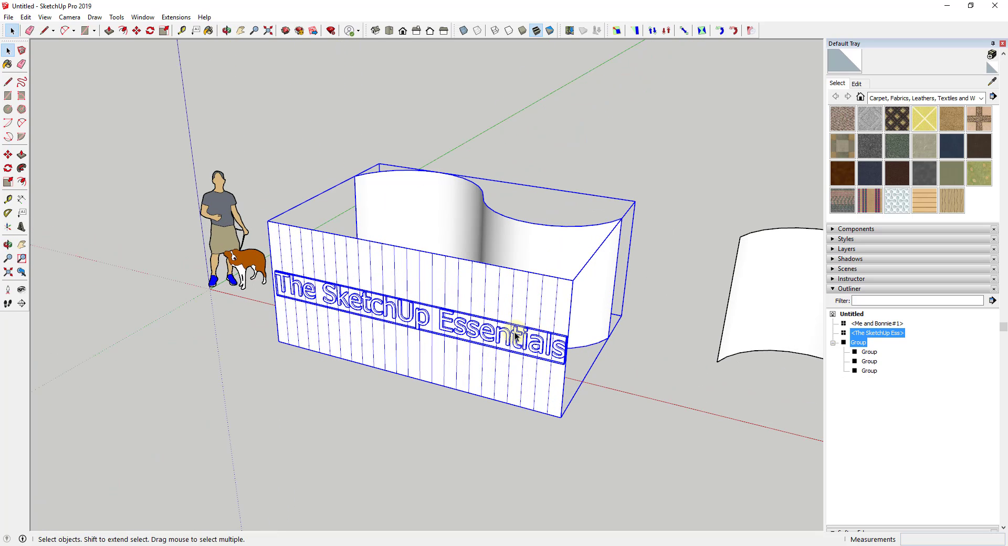
pyautogui.click(515, 336)
pyautogui.press('m')
pyautogui.moveTo(515, 321); pyautogui.dragTo(519, 291)
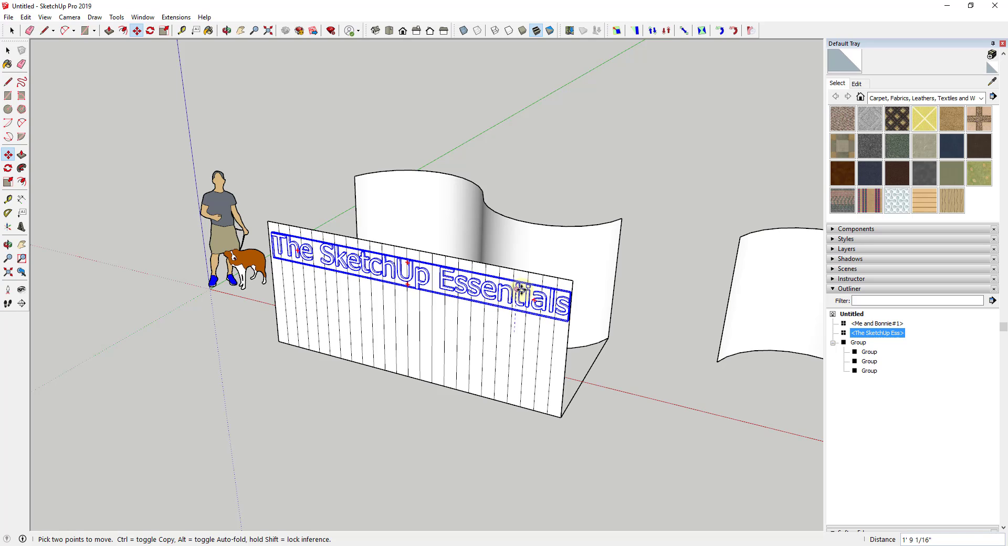
pyautogui.press('space')
# Step: Add the outer group to the selected text and run Flowify to bend the raised text along the curved surface
pyautogui.keyDown('shift'); pyautogui.click(549, 255); pyautogui.keyUp('shift')
pyautogui.click(176, 17)
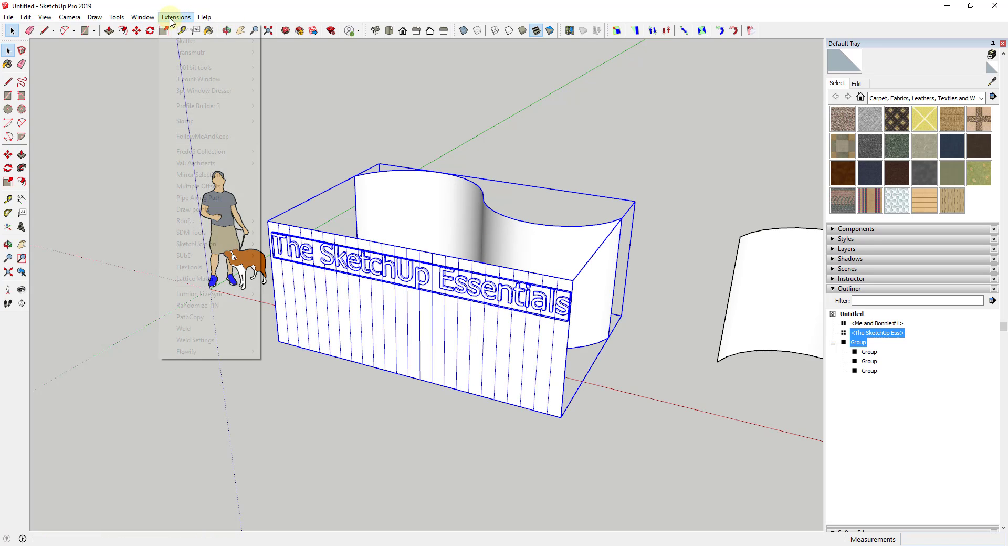
pyautogui.moveTo(203, 352)
pyautogui.click(299, 355)
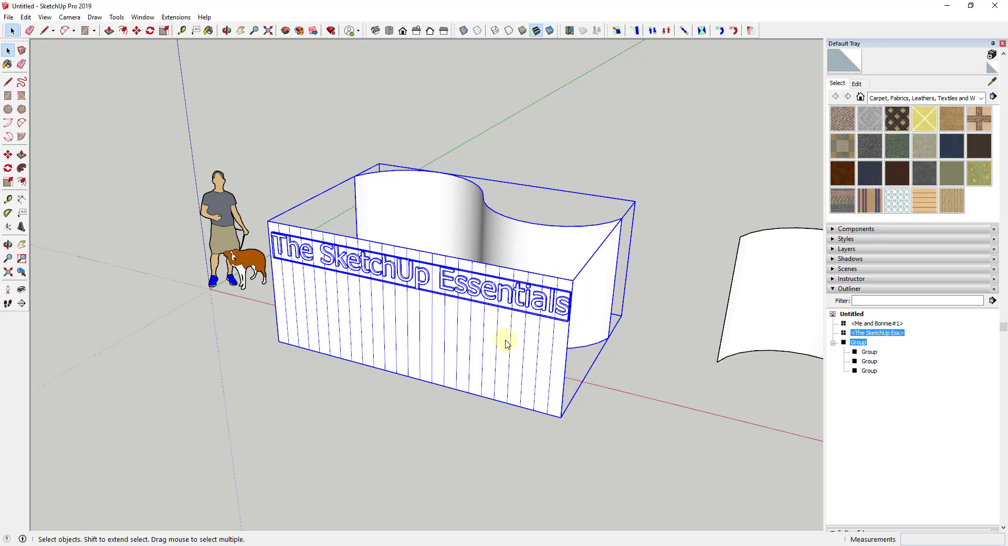
# Step: Move the flat 3D text straight down about 1' 8 1/2" on the gridded face
pyautogui.click(553, 302)
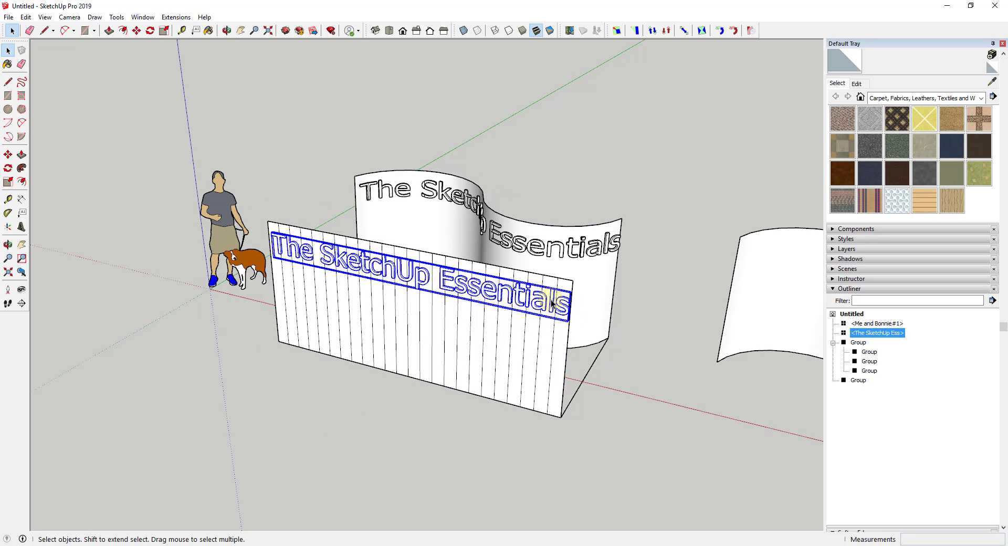
pyautogui.press('m')
pyautogui.click(553, 303)
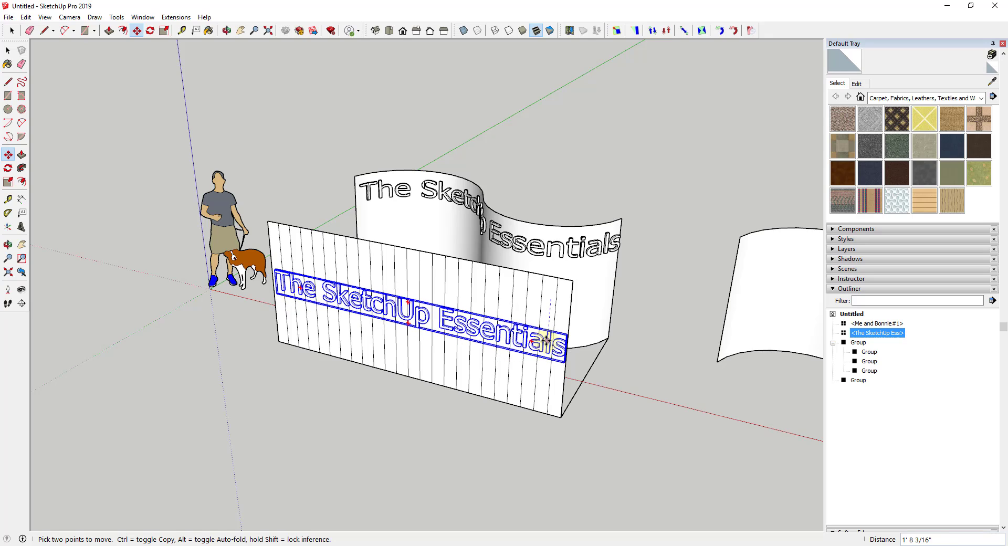
pyautogui.scroll(3, 546, 341)
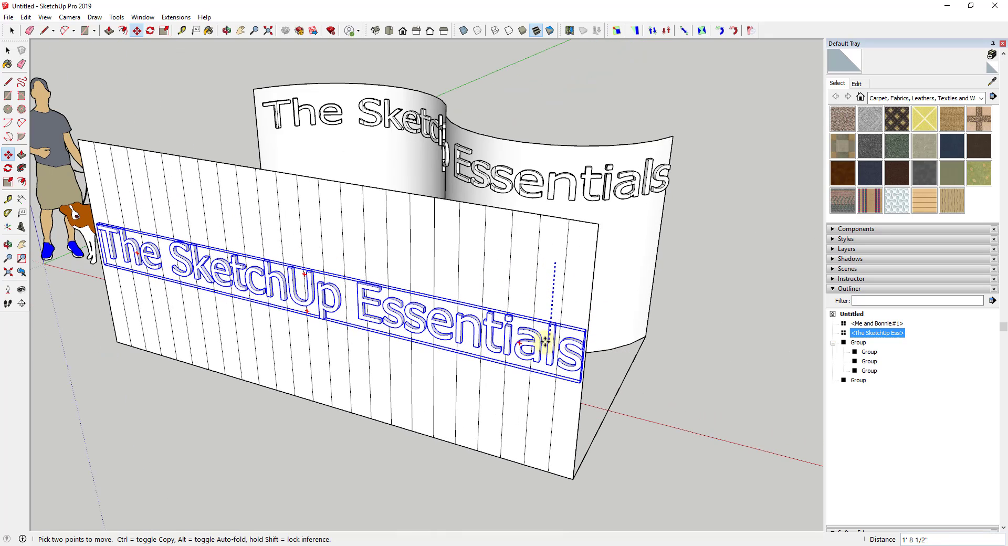
pyautogui.click(543, 338)
# Step: Taper the flat 3D text with FredoScale box tapering, stretching its "Essentials" end downward to a blue-axis factor of about 2.12
pyautogui.moveTo(542, 338); pyautogui.dragTo(546, 288, button='middle')
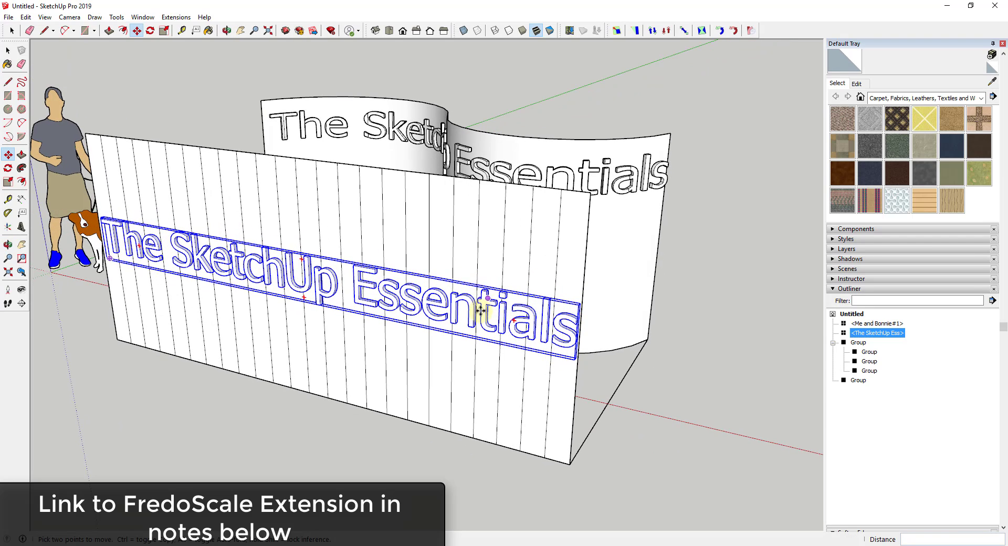
pyautogui.moveTo(547, 321); pyautogui.dragTo(384, 303, button='middle')
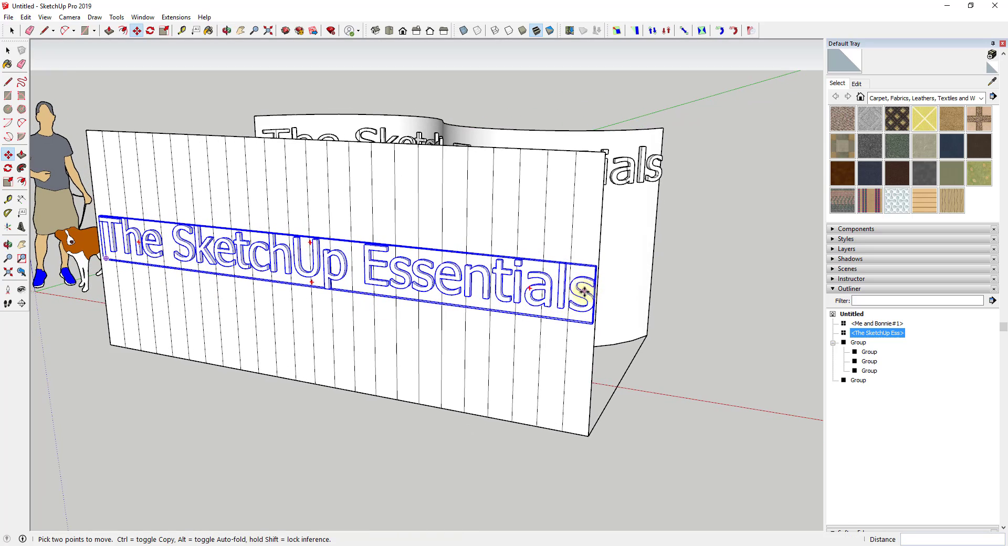
pyautogui.scroll(-3, 584, 292)
pyautogui.scroll(2, 590, 259)
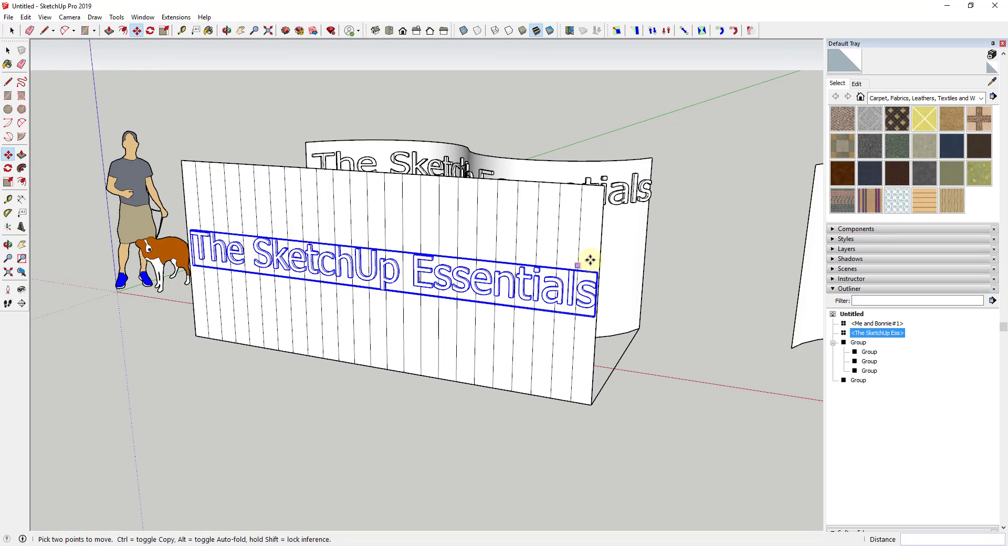
pyautogui.click(636, 34)
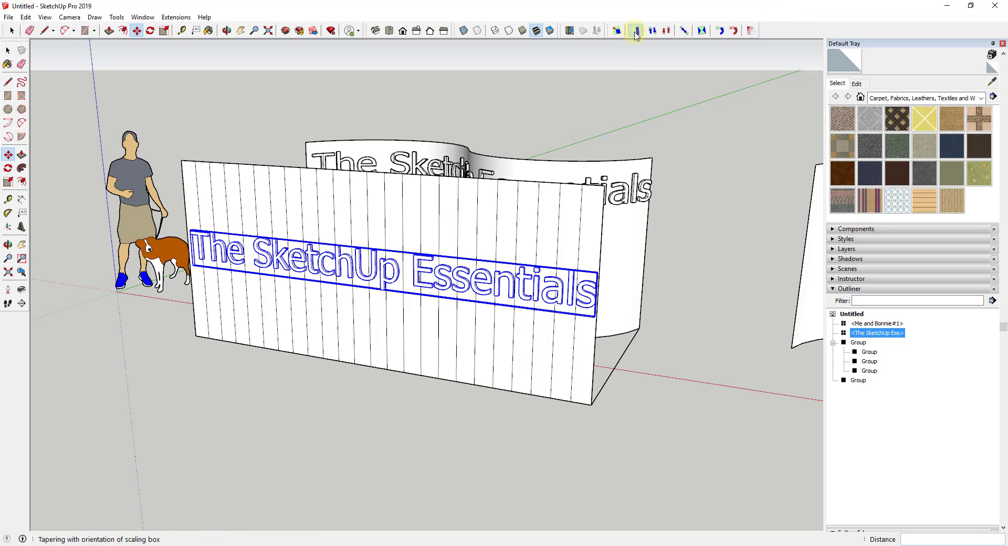
pyautogui.moveTo(604, 210); pyautogui.dragTo(422, 331, button='middle')
pyautogui.scroll(3, 422, 332)
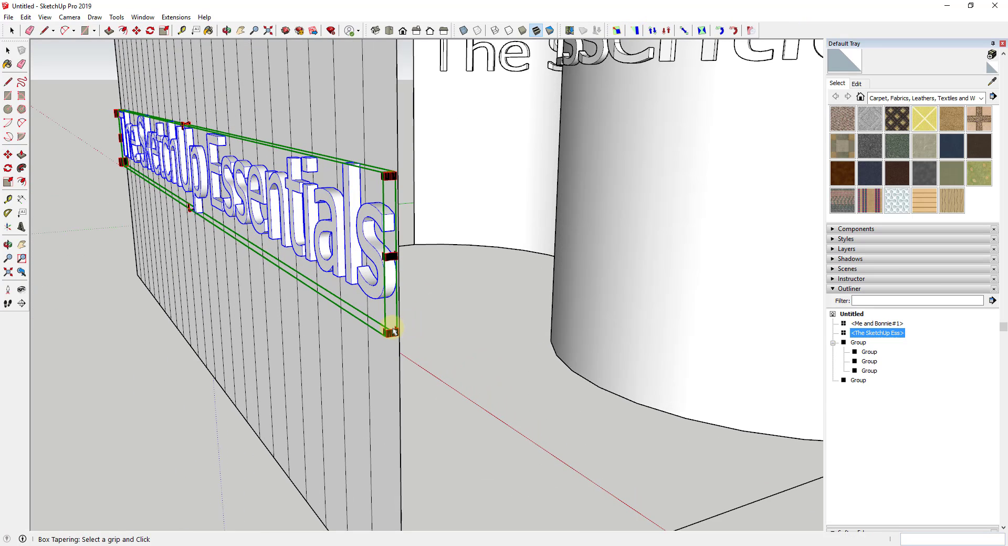
pyautogui.scroll(2, 392, 334)
pyautogui.moveTo(391, 334); pyautogui.dragTo(389, 506)
pyautogui.scroll(-3, 387, 473)
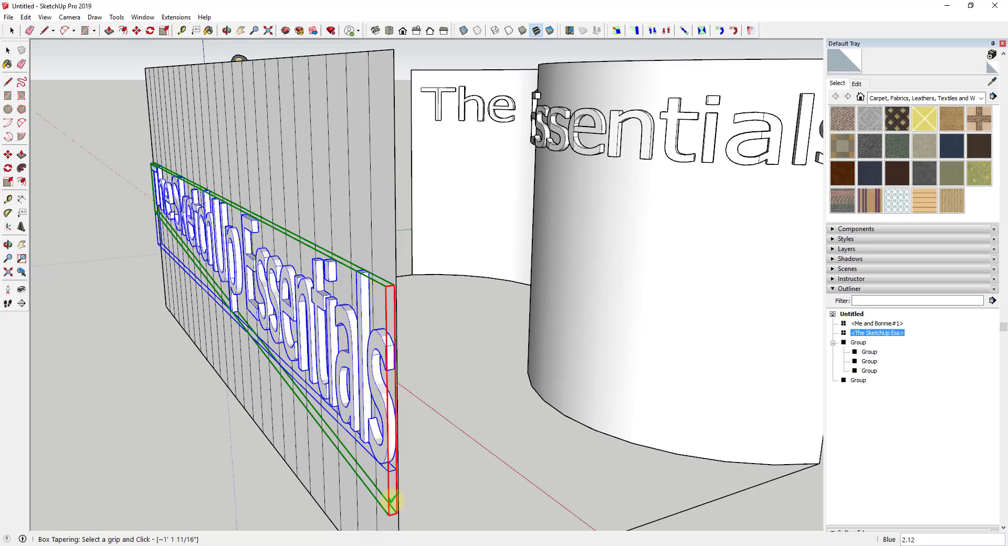
pyautogui.moveTo(390, 506); pyautogui.dragTo(542, 389, button='middle')
pyautogui.scroll(-3, 542, 388)
pyautogui.press('space')
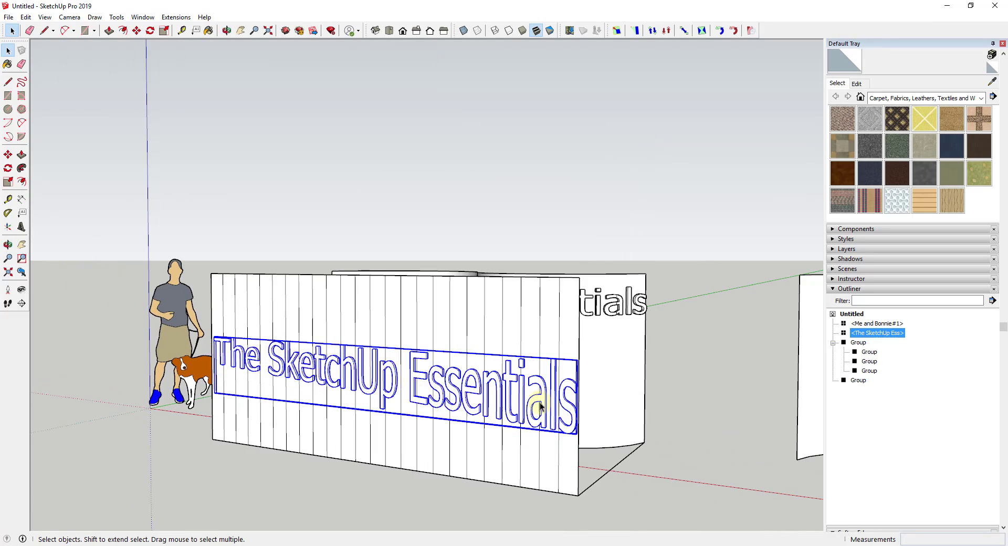
# Step: Add the outer group to the selected tapered text and run Flowify to bend it along the curved surface
pyautogui.moveTo(540, 406); pyautogui.dragTo(433, 413, button='middle')
pyautogui.keyDown('shift'); pyautogui.click(439, 341); pyautogui.keyUp('shift')
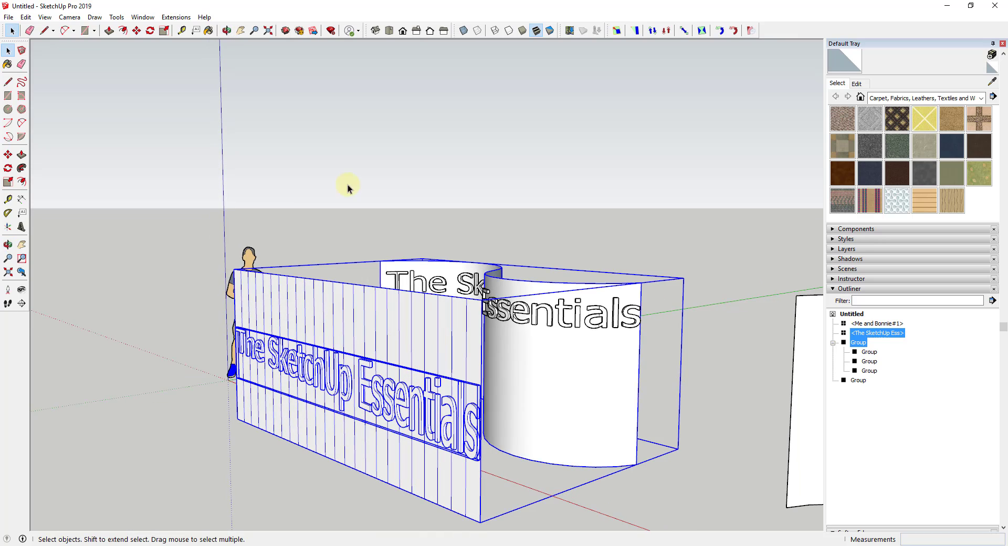
pyautogui.click(175, 20)
pyautogui.moveTo(225, 356)
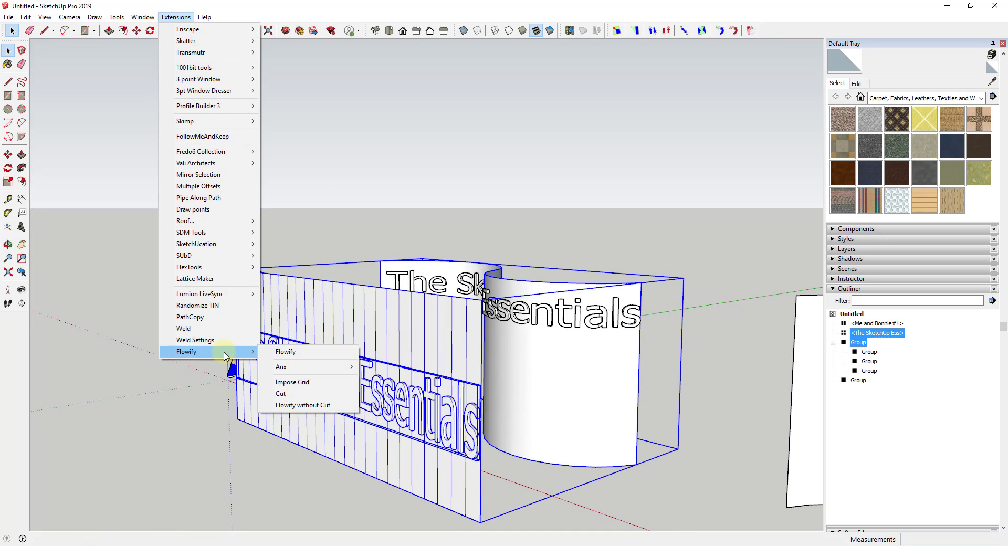
pyautogui.click(295, 353)
pyautogui.moveTo(473, 360); pyautogui.dragTo(347, 317, button='middle')
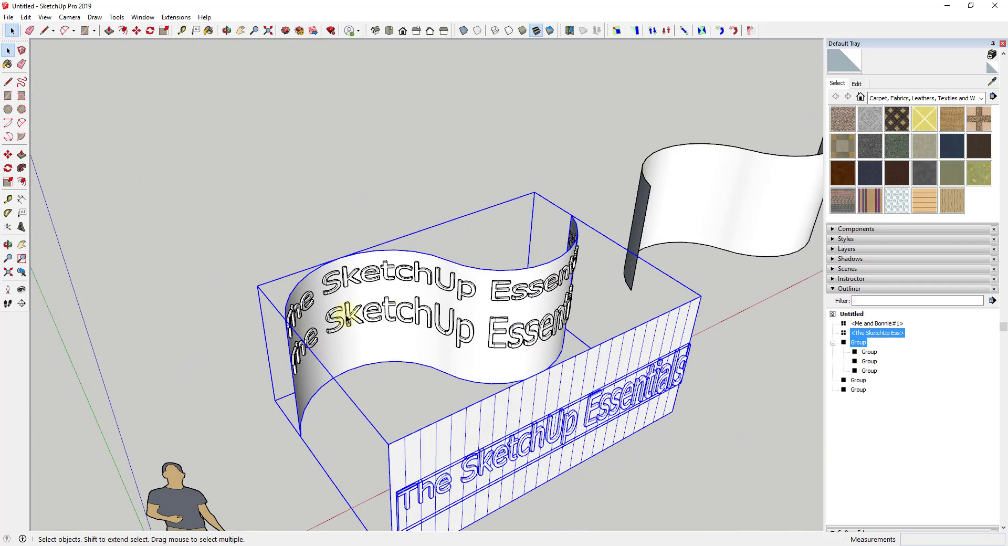
pyautogui.moveTo(537, 332); pyautogui.dragTo(254, 263, button='middle')
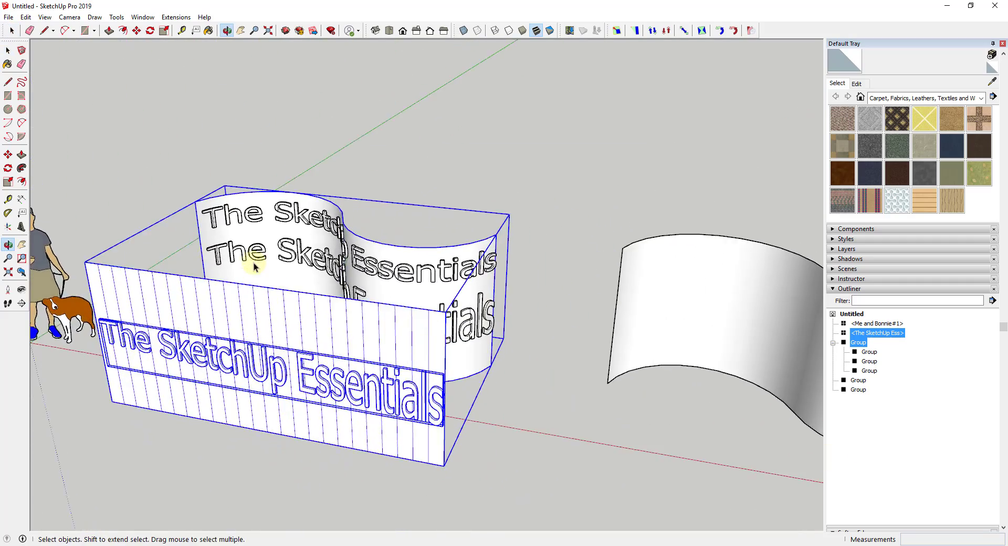
# Step: Taper the separate blank curved surface with FredoScale, lowering one end's upper edge to a blue-axis factor of 0.50
pyautogui.scroll(-3, 284, 258)
pyautogui.scroll(4, 380, 288)
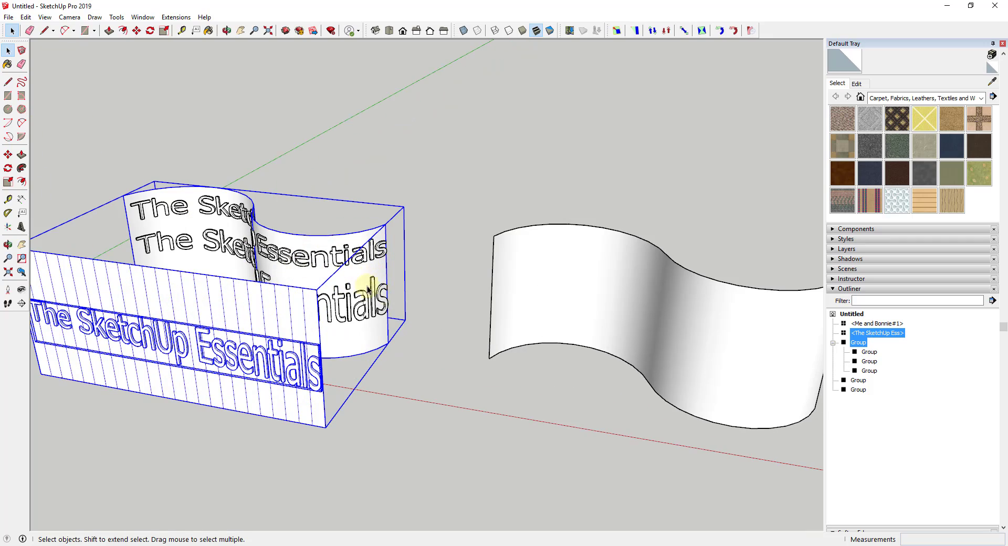
pyautogui.scroll(-3, 578, 337)
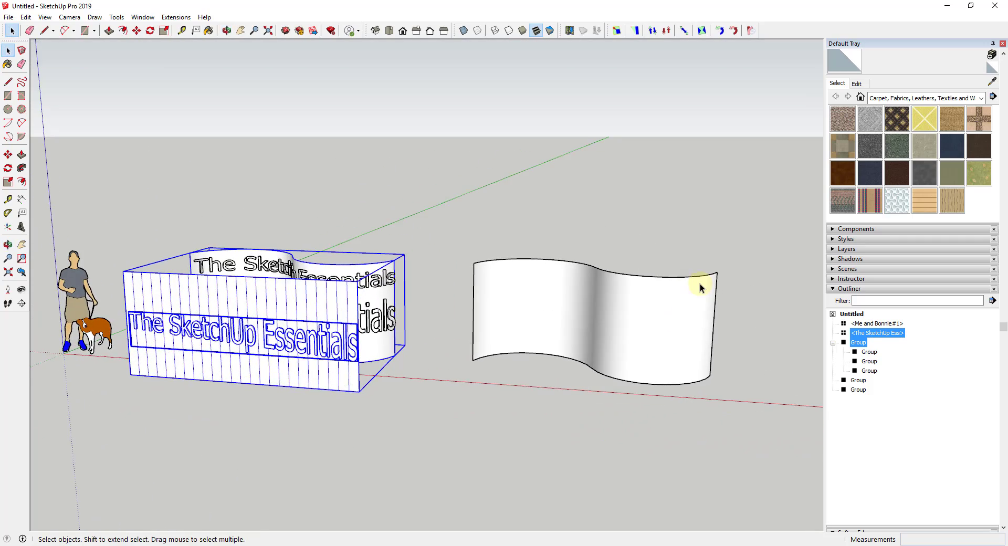
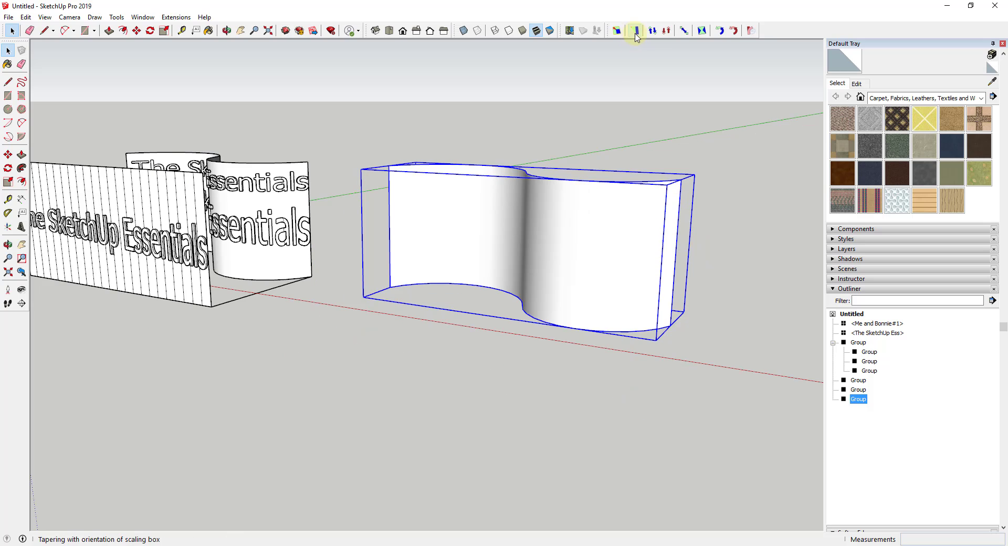
pyautogui.click(636, 30)
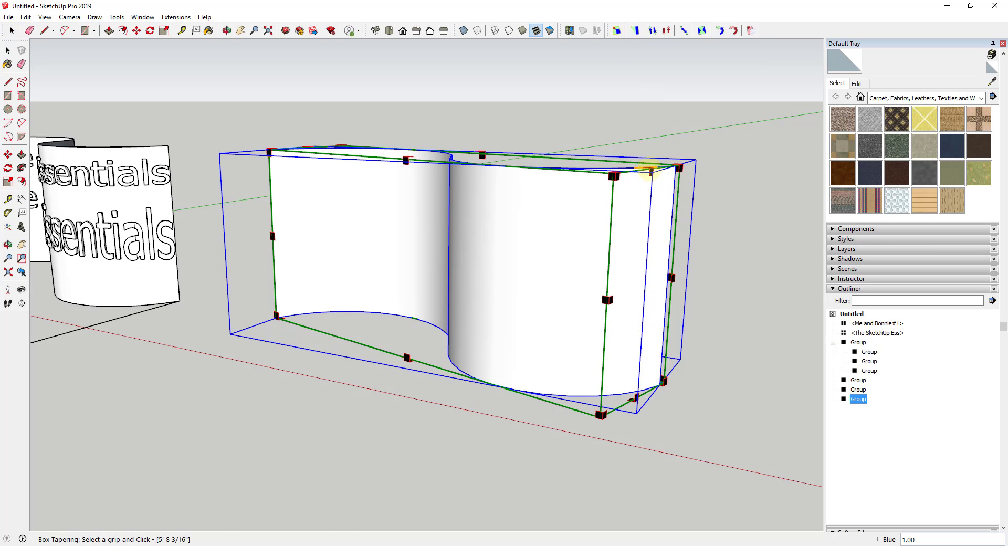
pyautogui.click(651, 169)
pyautogui.click(700, 286)
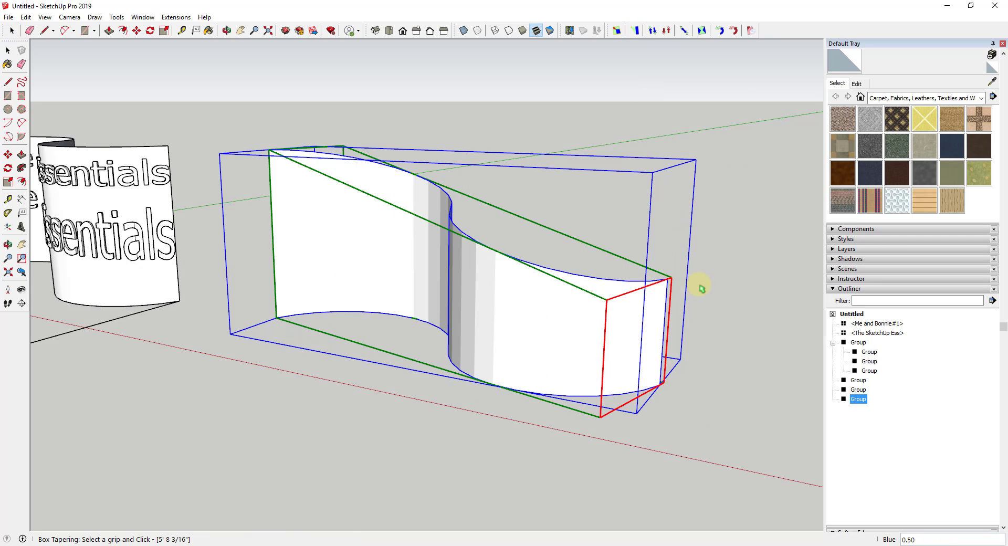
pyautogui.press('space')
pyautogui.moveTo(628, 302); pyautogui.dragTo(340, 200, button='middle')
pyautogui.click(500, 310)
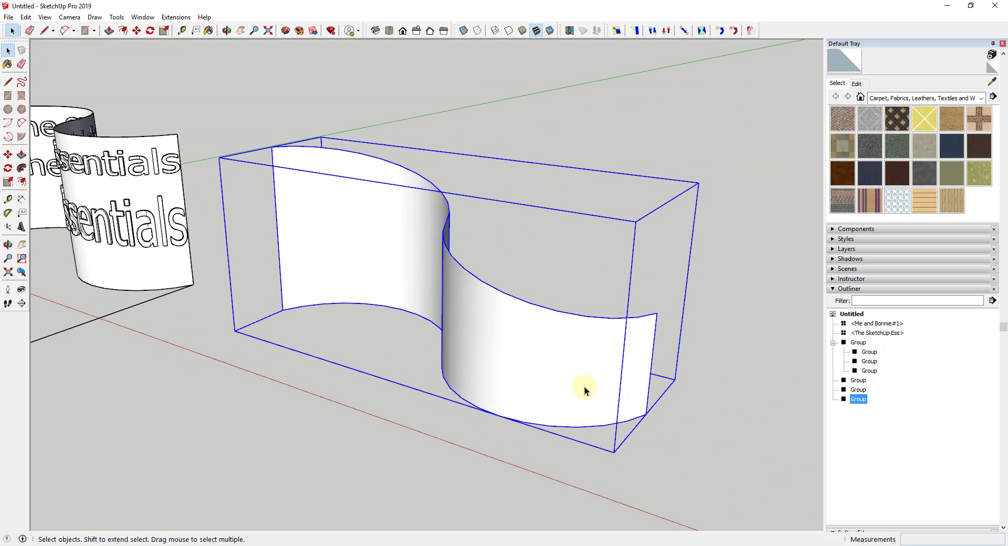
# Step: Draw a line along the green axis from each lower end corner of the tapered surface, the first about 13' 11" long
pyautogui.scroll(-5, 582, 383)
pyautogui.moveTo(580, 381); pyautogui.dragTo(480, 377, button='middle')
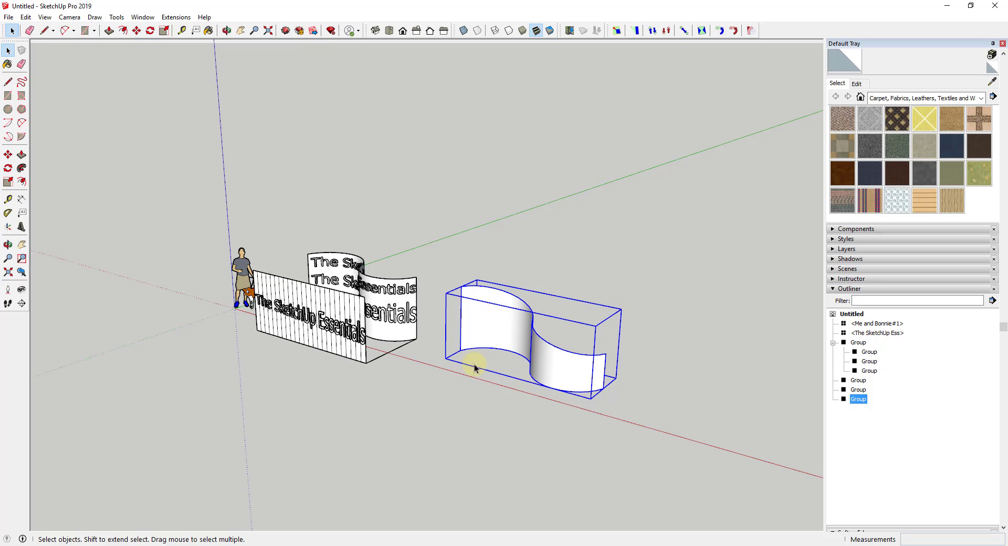
pyautogui.press('l')
pyautogui.click(461, 349)
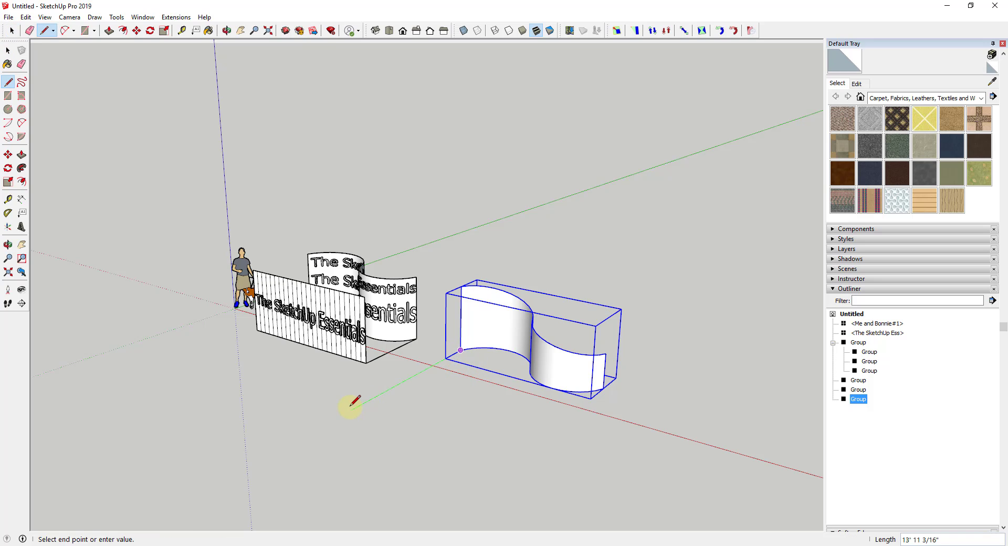
pyautogui.click(351, 408)
pyautogui.press('space')
pyautogui.press('l')
pyautogui.click(604, 388)
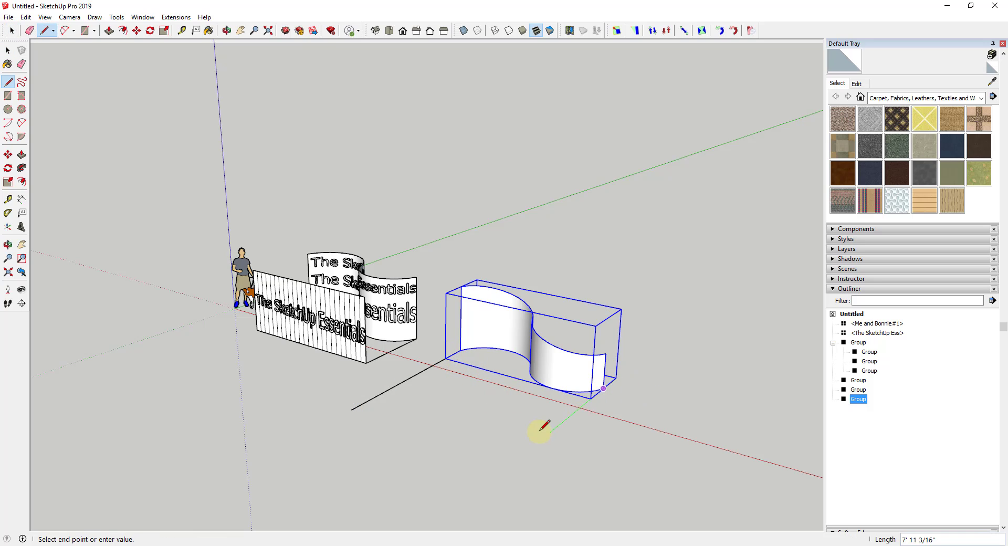
pyautogui.click(509, 465)
pyautogui.press('space')
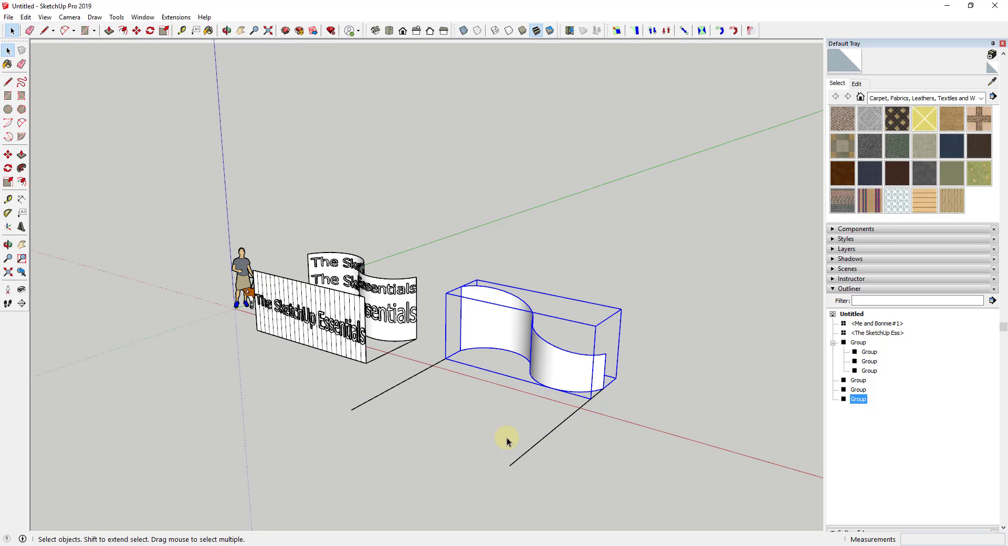
# Step: Draw a vertical rectangular face between the free ends of the two connecting lines
pyautogui.press('l')
pyautogui.click(509, 465)
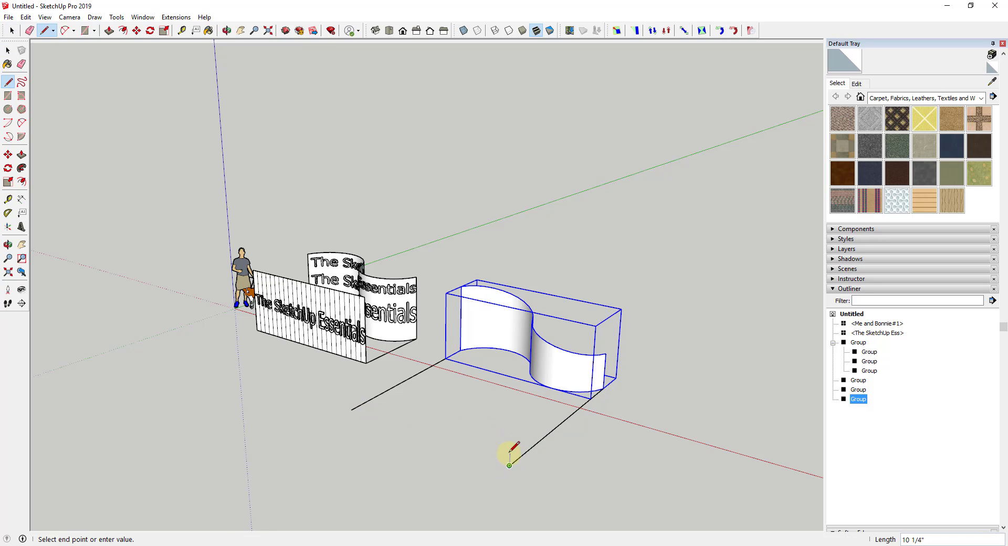
pyautogui.moveTo(509, 453); pyautogui.dragTo(509, 427, button='middle')
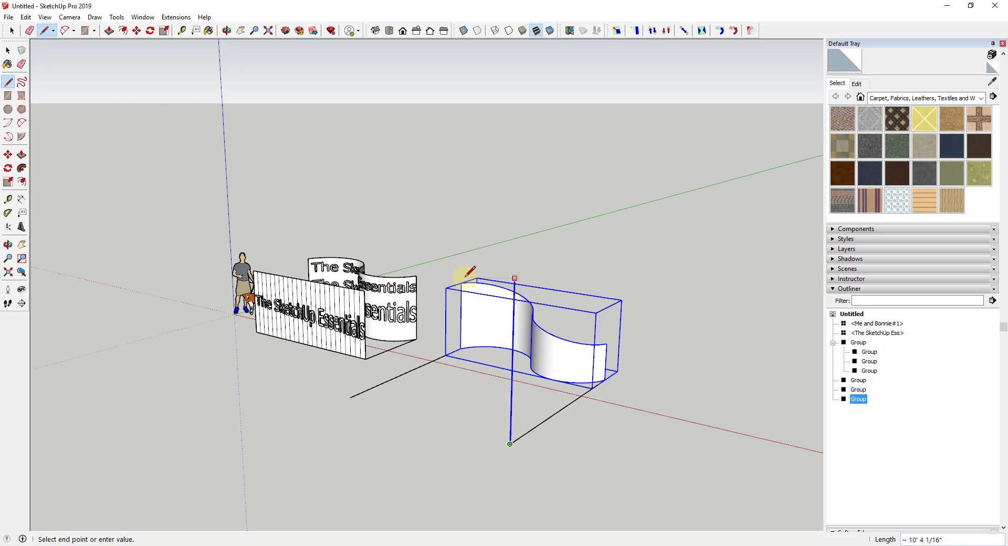
pyautogui.moveTo(465, 279); pyautogui.dragTo(220, 273, button='middle')
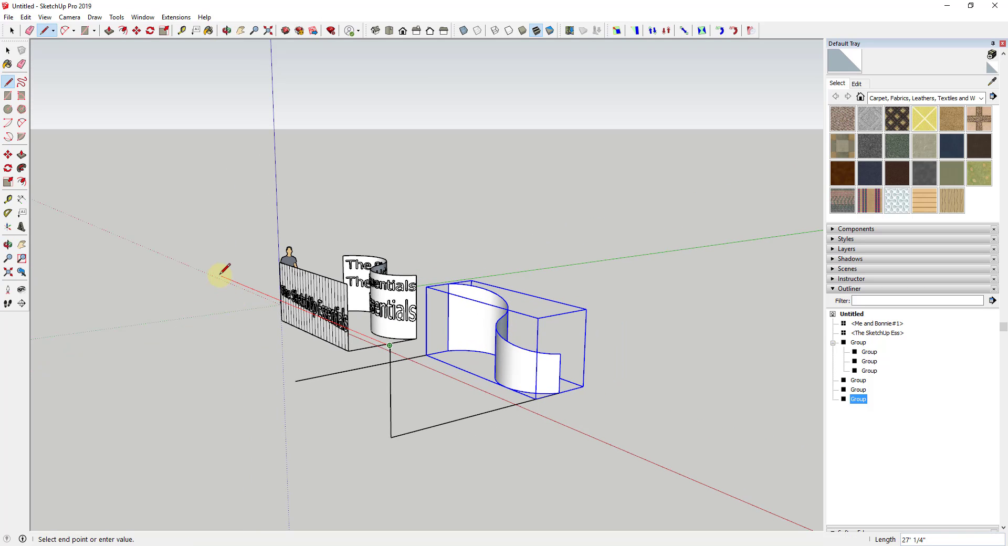
pyautogui.click(296, 380)
pyautogui.click(390, 437)
pyautogui.press('space')
# Step: Group the connecting lines and make the flat rectangular face a separate group
pyautogui.moveTo(364, 418)
pyautogui.mouseDown(button='middle')
pyautogui.moveTo(484, 418)
pyautogui.moveTo(437, 436)
pyautogui.moveTo(368, 437)
pyautogui.mouseUp(button='middle')
pyautogui.click(367, 437)
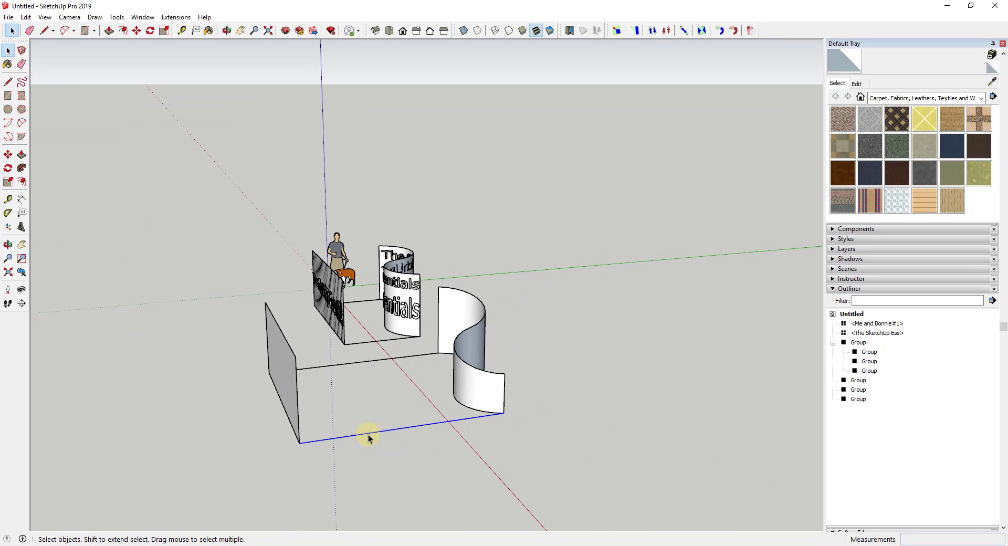
pyautogui.rightClick(345, 368)
pyautogui.click(382, 171)
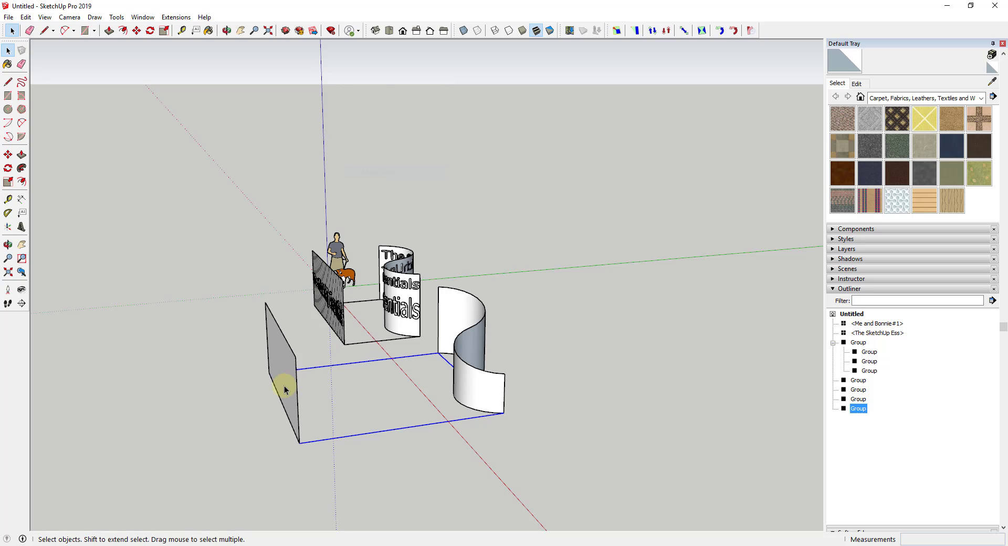
pyautogui.doubleClick(286, 377)
pyautogui.rightClick(286, 377)
pyautogui.click(341, 169)
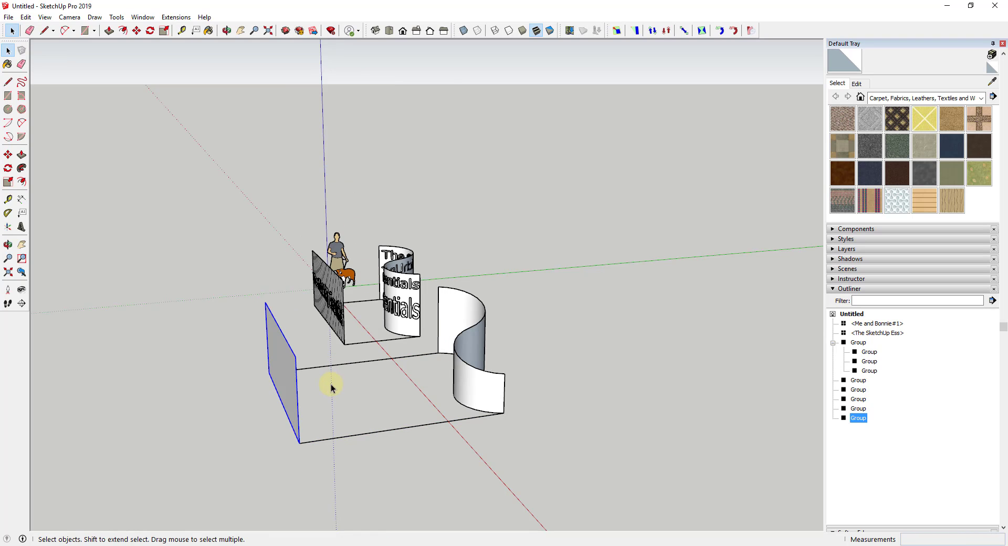
# Step: Combine the flat face, connecting lines and tapered curved surface groups into one outer group
pyautogui.keyDown('shift'); pyautogui.click(328, 370); pyautogui.keyUp('shift')
pyautogui.keyDown('shift'); pyautogui.click(475, 387); pyautogui.keyUp('shift')
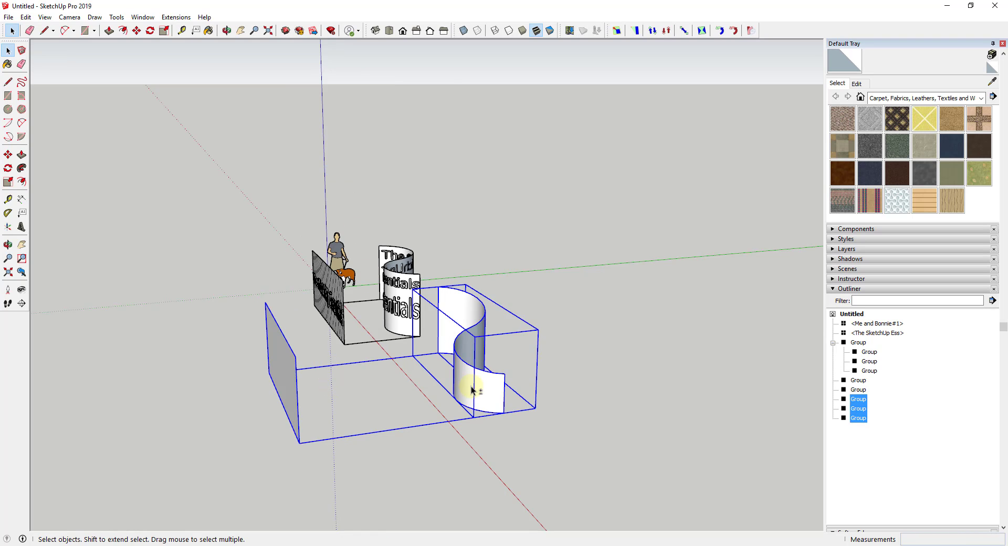
pyautogui.rightClick(474, 387)
pyautogui.click(520, 194)
# Step: Place 3D text reading "Tapering Text" in Tahoma, 10" high and extruded 1", on the new flat face
pyautogui.moveTo(374, 344); pyautogui.dragTo(428, 333, button='middle')
pyautogui.scroll(3, 428, 333)
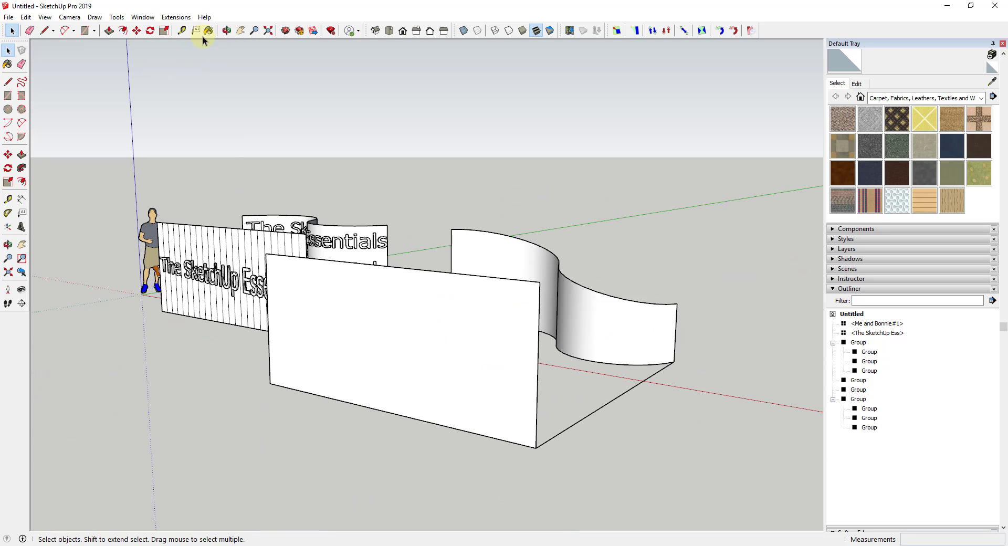
pyautogui.click(114, 18)
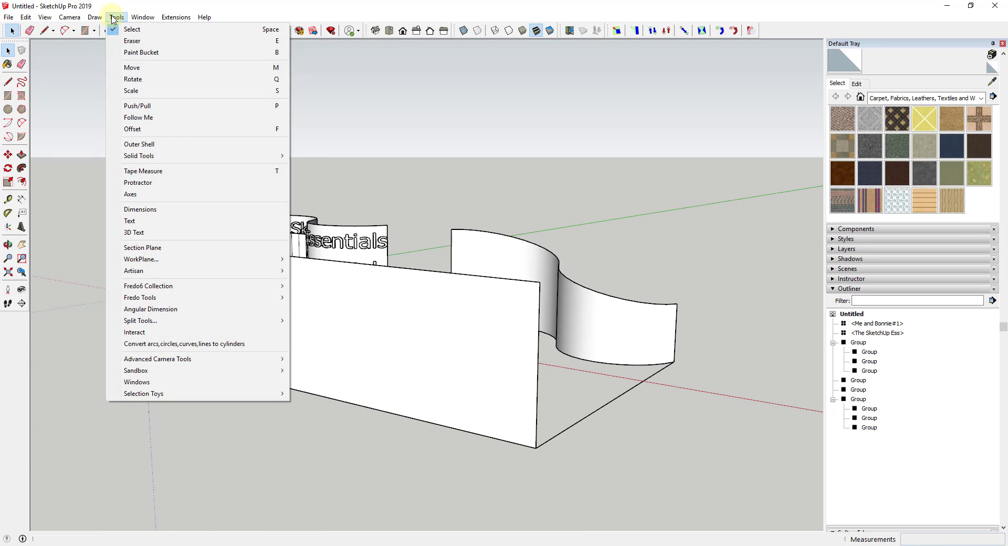
pyautogui.click(149, 234)
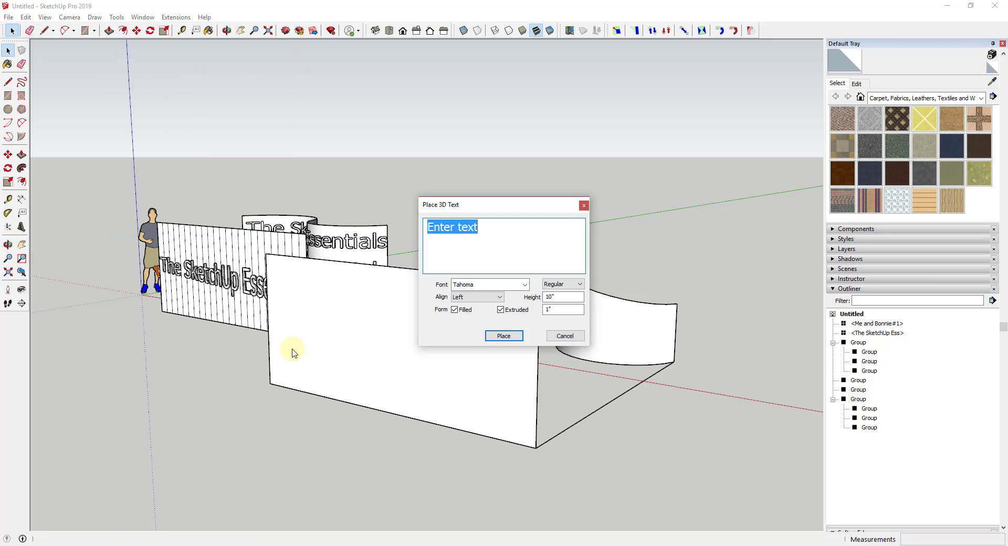
pyautogui.write('Tapering')
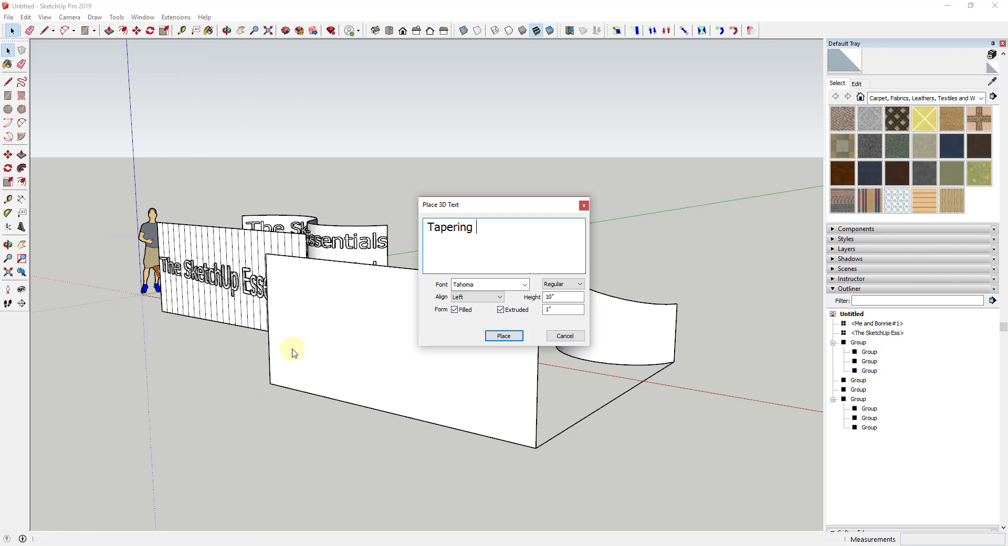
pyautogui.click(503, 336)
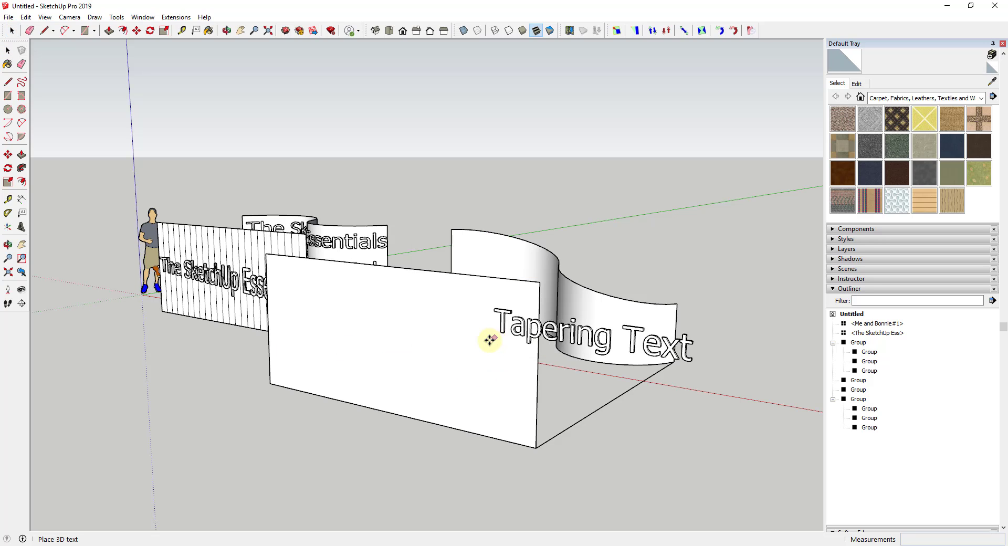
pyautogui.click(274, 360)
# Step: Scale the "Tapering Text" lengthwise to span nearly the full width of the flat face
pyautogui.press('s')
pyautogui.click(399, 370)
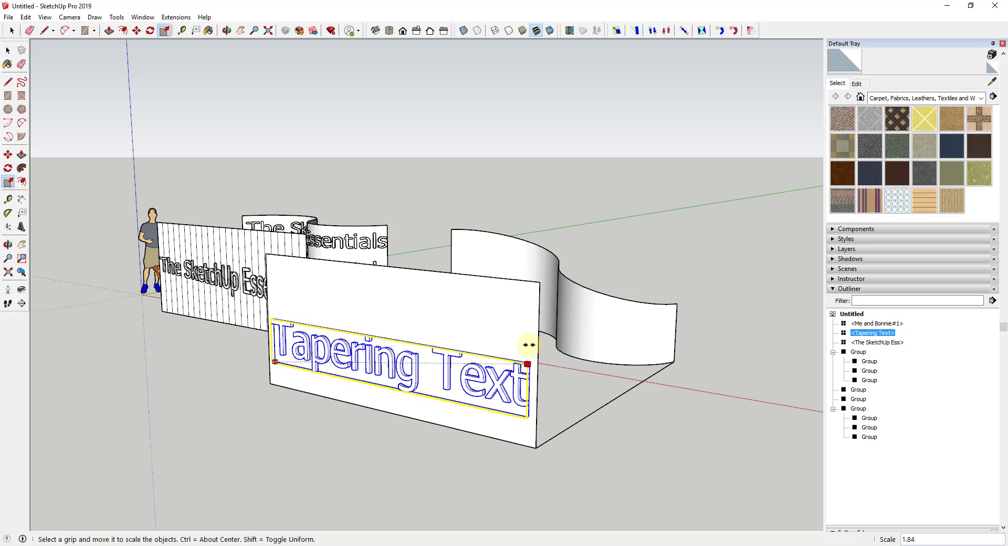
pyautogui.click(524, 345)
# Step: Run Flowify on the "Tapering Text" together with the outer group of the tapered setup
pyautogui.moveTo(462, 388); pyautogui.dragTo(462, 383, button='middle')
pyautogui.press('space')
pyautogui.keyDown('shift'); pyautogui.click(490, 354); pyautogui.keyUp('shift')
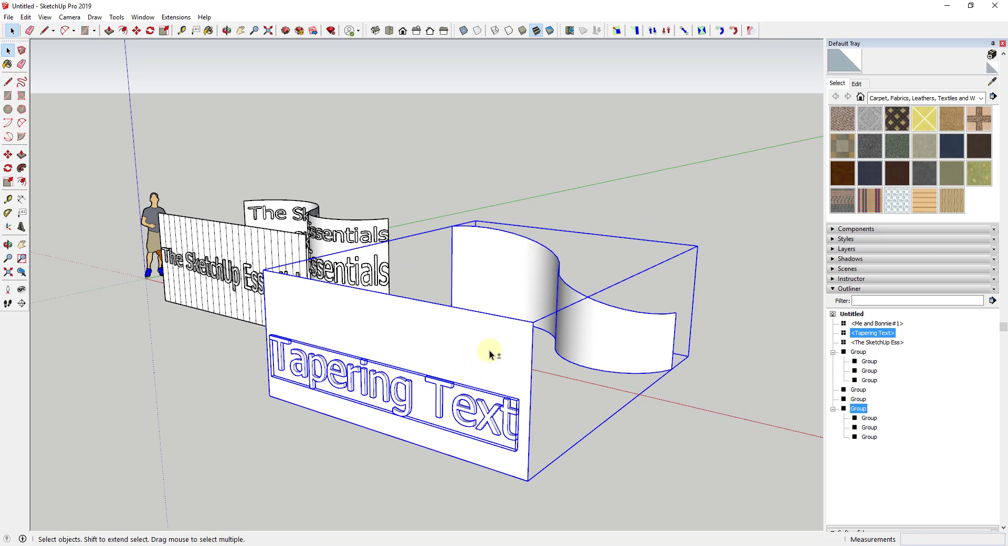
pyautogui.click(177, 20)
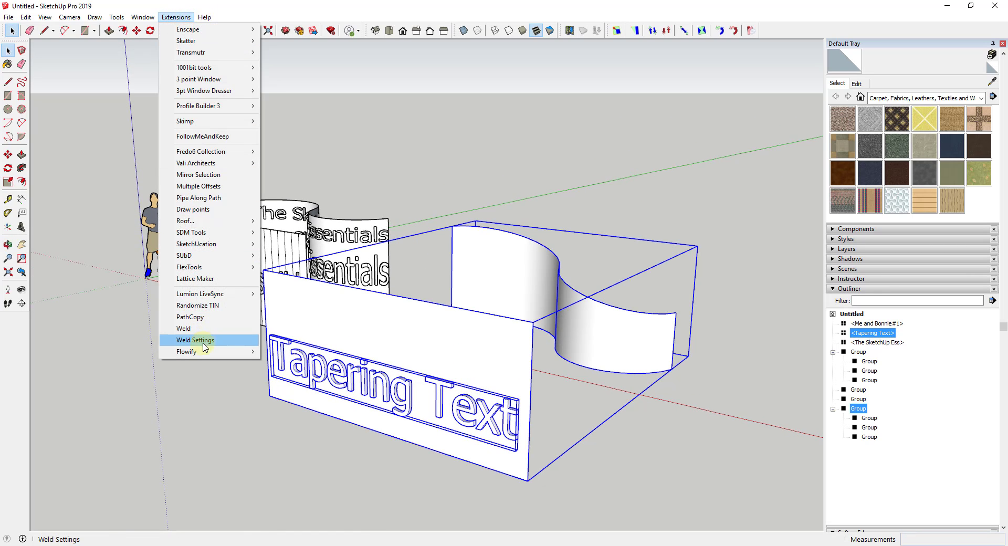
pyautogui.moveTo(196, 351)
pyautogui.click(303, 361)
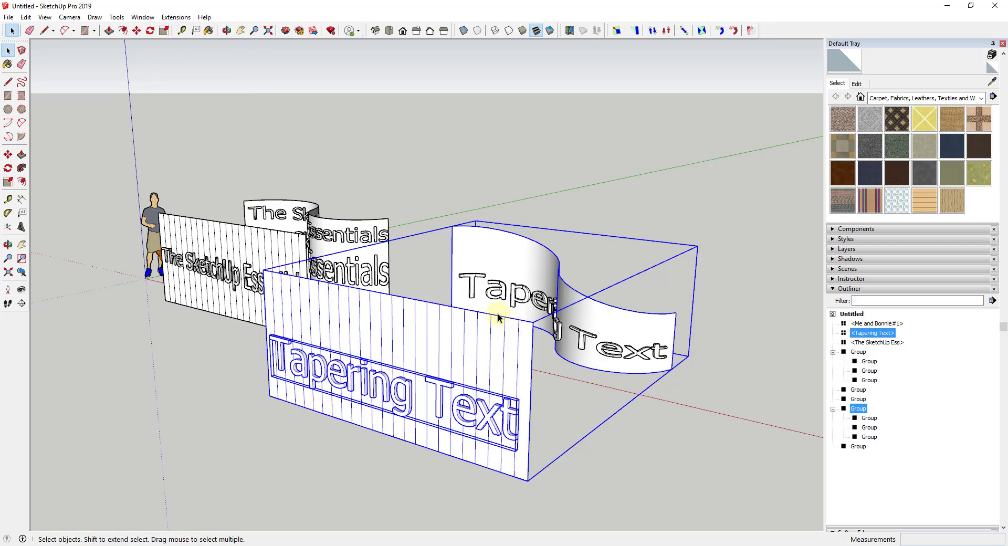
# Step: Examine how the bent text follows the curve and taper of the surface from several angles
pyautogui.moveTo(493, 315); pyautogui.dragTo(583, 351, button='middle')
pyautogui.scroll(3, 578, 326)
pyautogui.press('space')
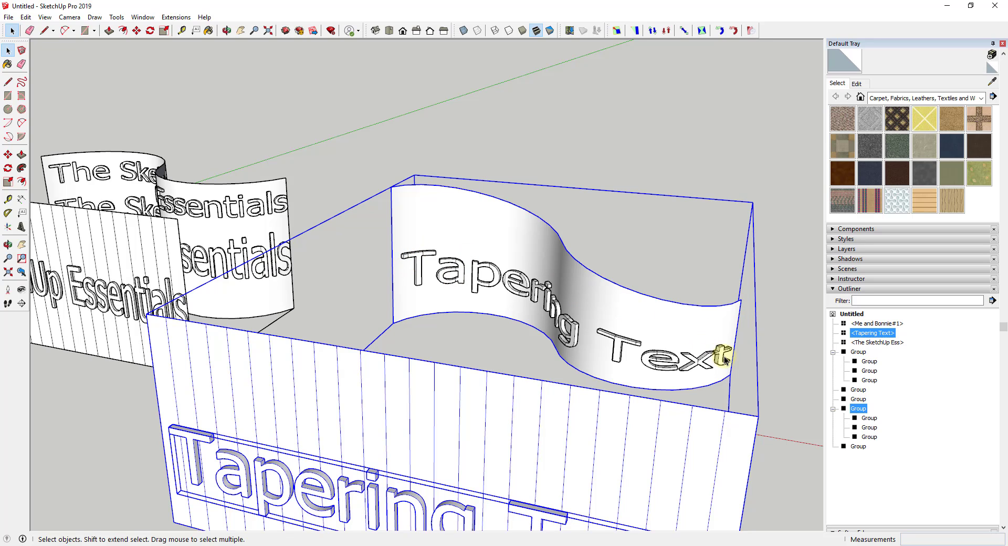
pyautogui.scroll(2, 400, 268)
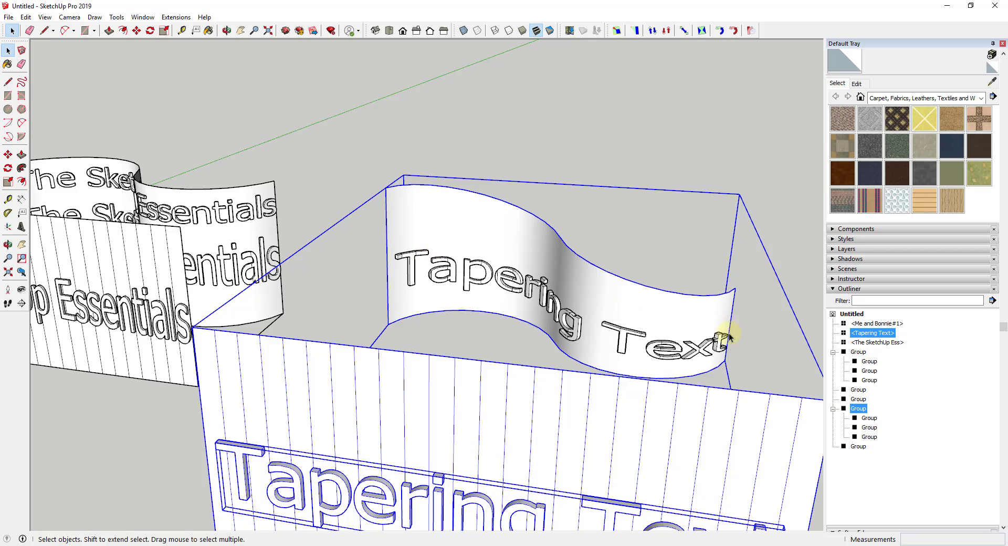
pyautogui.moveTo(722, 347); pyautogui.dragTo(714, 406, button='middle')
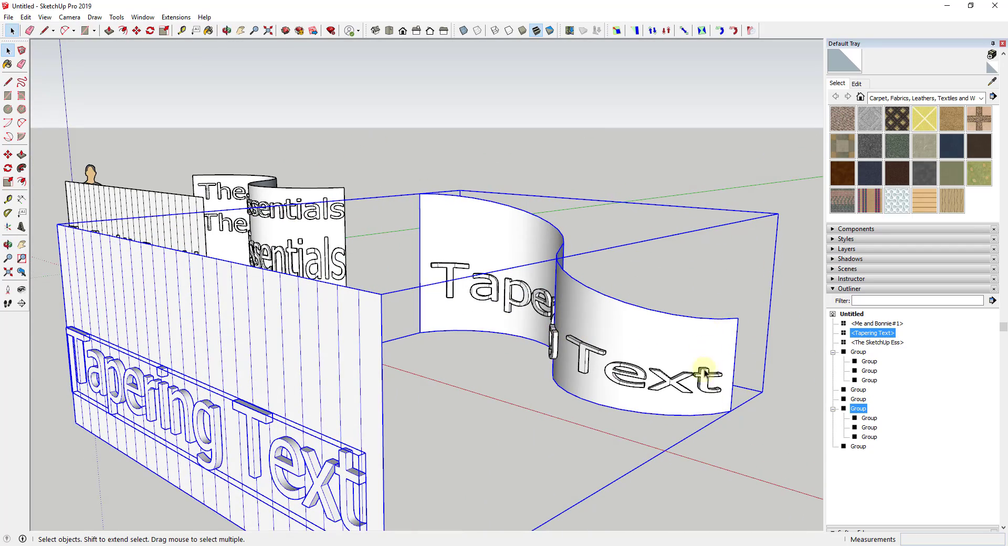
pyautogui.scroll(-3, 688, 382)
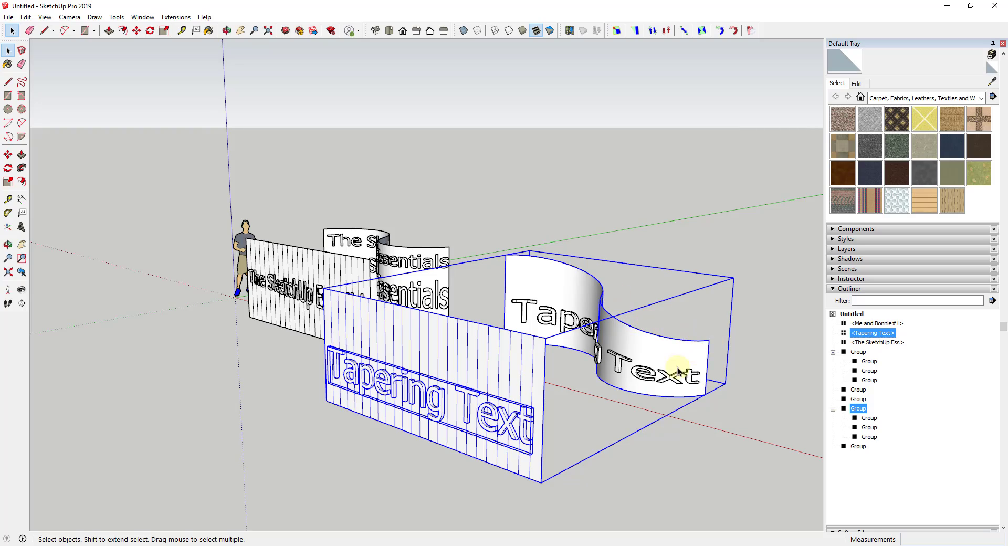
pyautogui.moveTo(678, 372); pyautogui.dragTo(495, 314, button='middle')
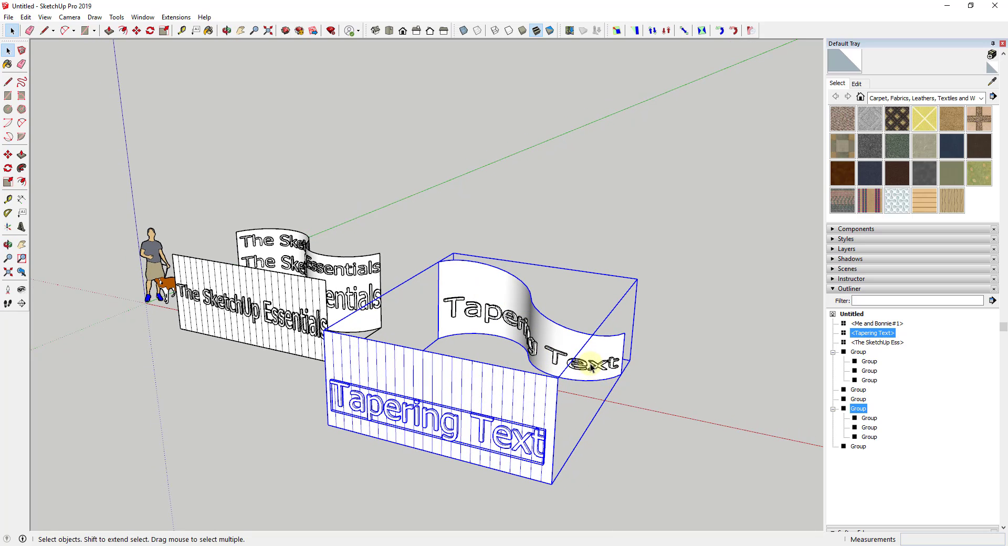
pyautogui.moveTo(591, 374); pyautogui.dragTo(664, 356, button='middle')
pyautogui.moveTo(453, 376); pyautogui.dragTo(484, 311, button='middle')
# Step: Draw a horizontal circle beside the tapered setup and a vertical circle of about 2' 5 1/2" radius on its centre
pyautogui.scroll(-5, 430, 351)
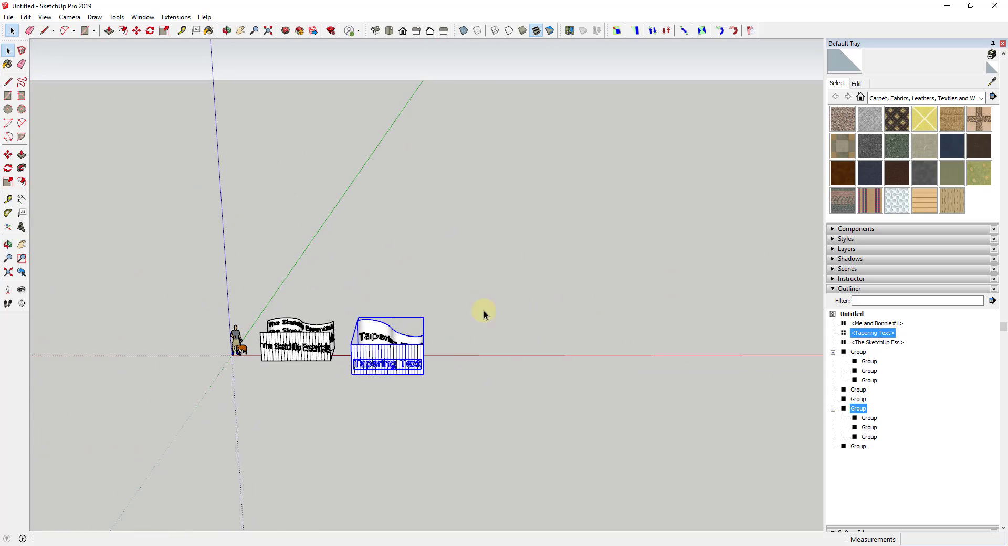
pyautogui.press('r')
pyautogui.press('c')
pyautogui.click(516, 346)
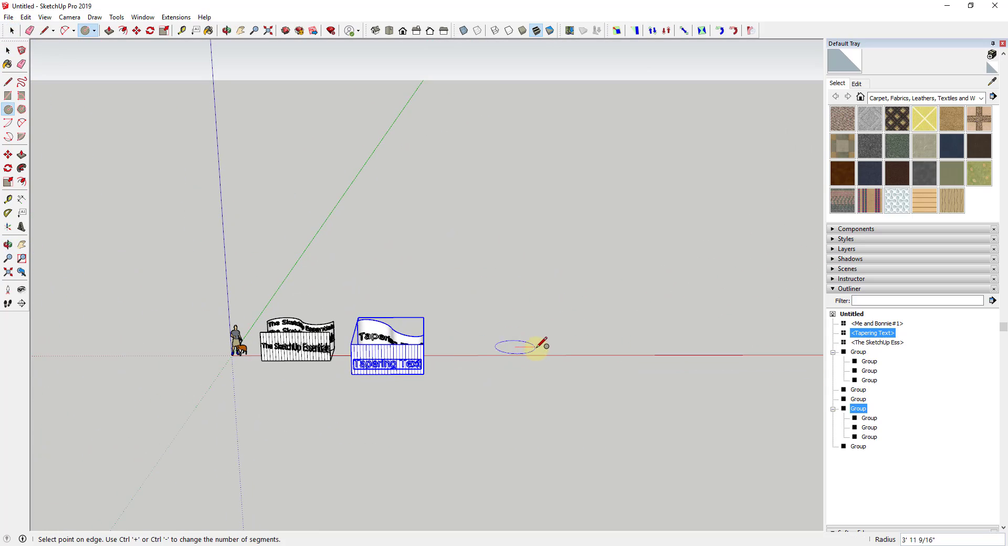
pyautogui.click(557, 346)
pyautogui.scroll(3, 509, 346)
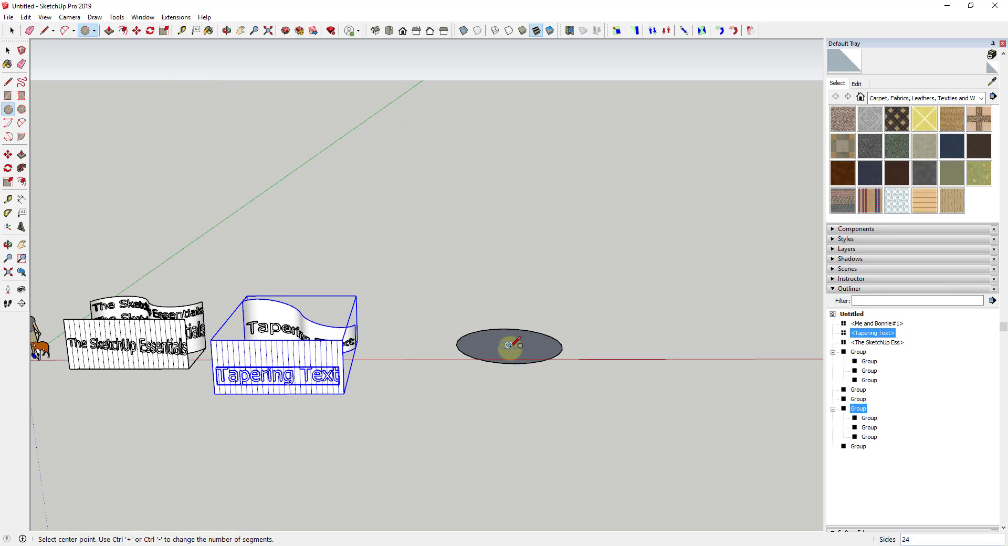
pyautogui.click(509, 345)
pyautogui.click(529, 339)
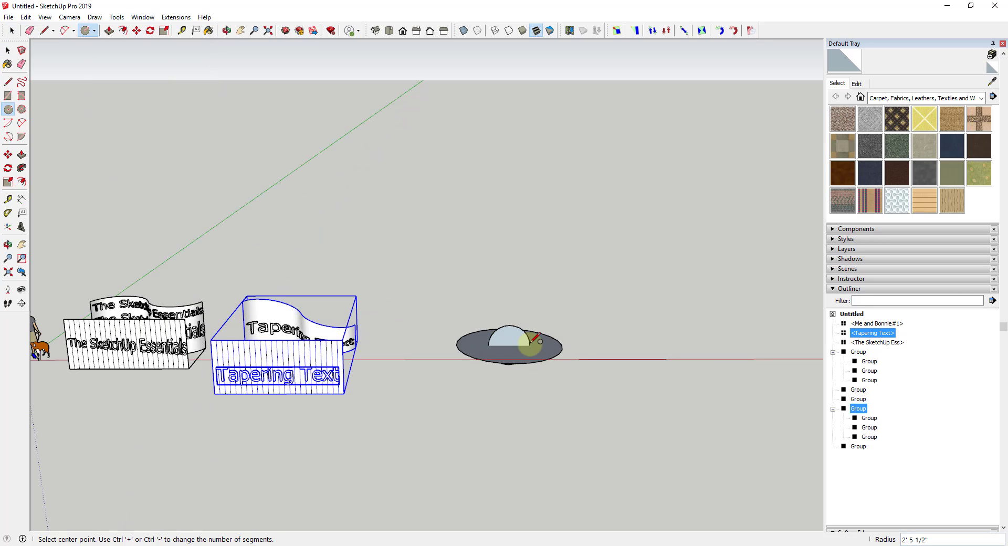
# Step: Sweep the circle profile around the other circle with Follow Me to form a sphere, and reverse the sphere's faces
pyautogui.press('space')
pyautogui.click(510, 345)
pyautogui.click(22, 168)
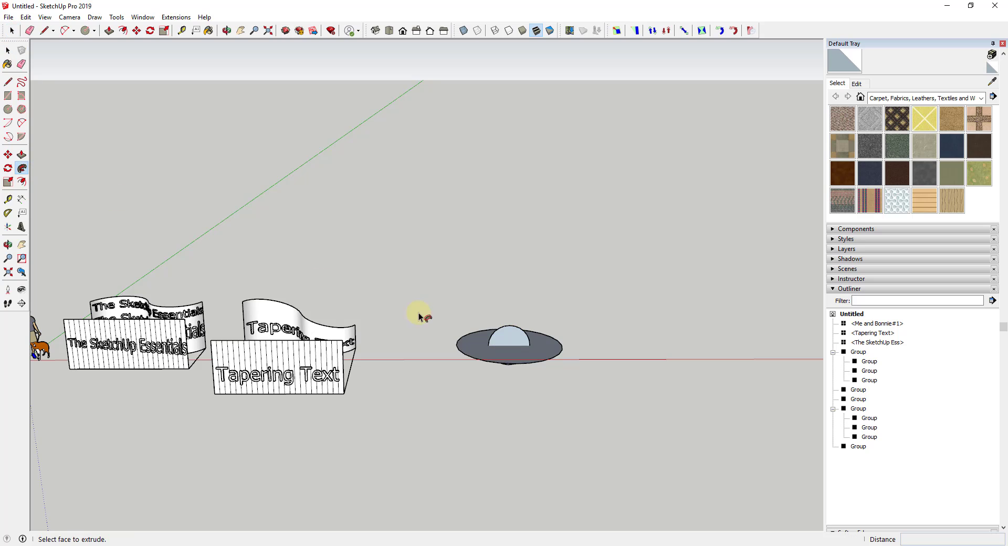
pyautogui.click(477, 341)
pyautogui.press('space')
pyautogui.tripleClick(511, 355)
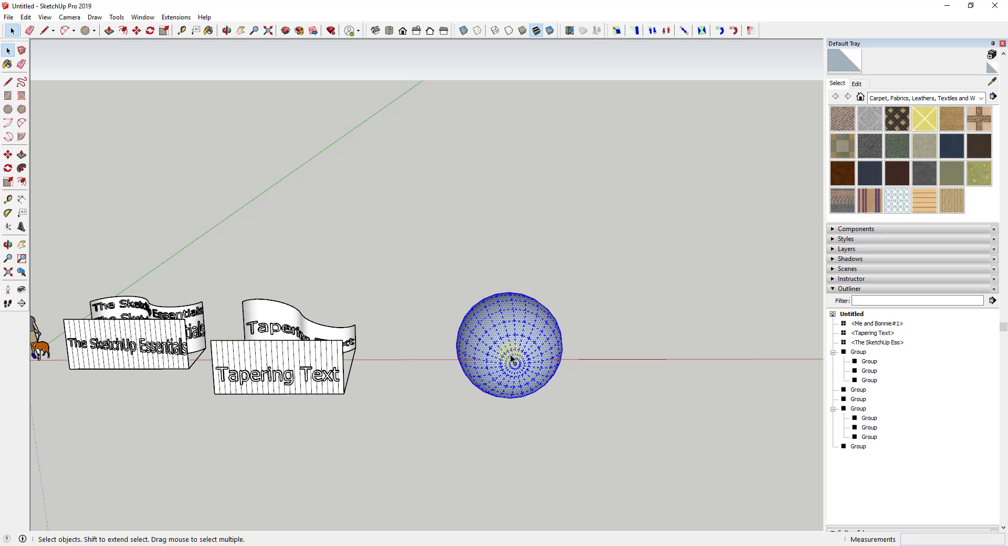
pyautogui.rightClick(511, 354)
pyautogui.click(551, 162)
# Step: Move the sphere about 12' along the red axis, away from the leftover circle
pyautogui.moveTo(517, 379); pyautogui.dragTo(503, 373, button='middle')
pyautogui.press('m')
pyautogui.click(511, 372)
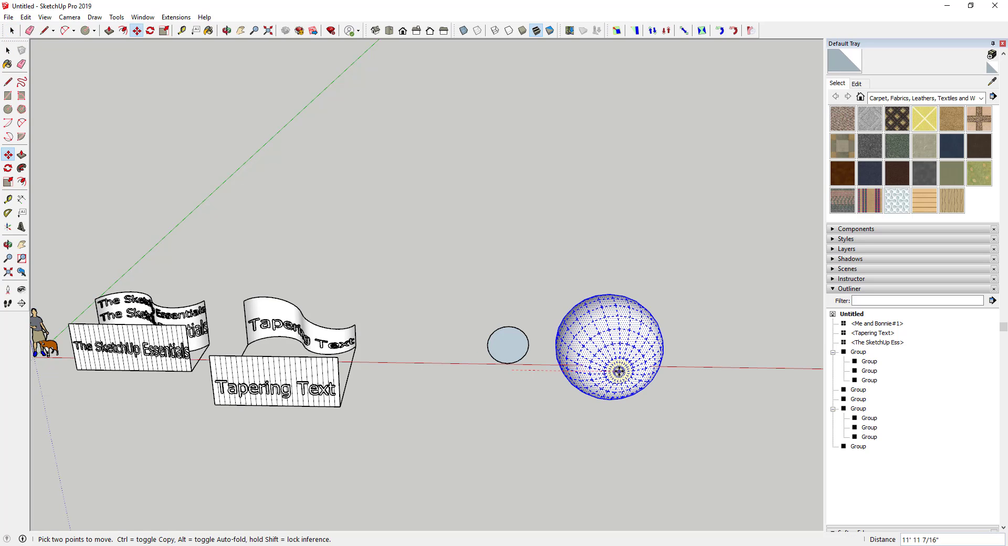
pyautogui.click(620, 371)
# Step: Rotate the sphere about the red axis so that its pole points straight up
pyautogui.moveTo(637, 376); pyautogui.dragTo(623, 356, button='middle')
pyautogui.press('q')
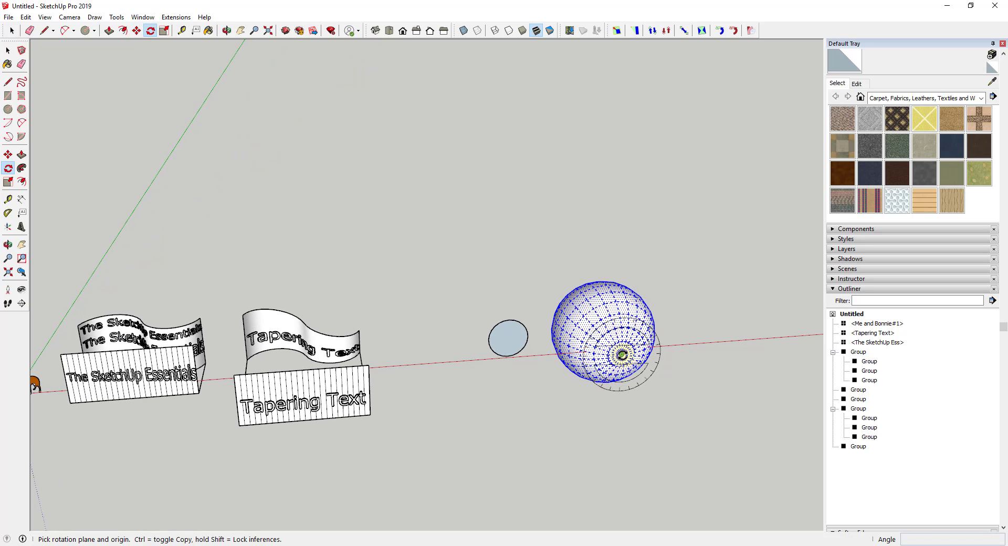
pyautogui.click(622, 355)
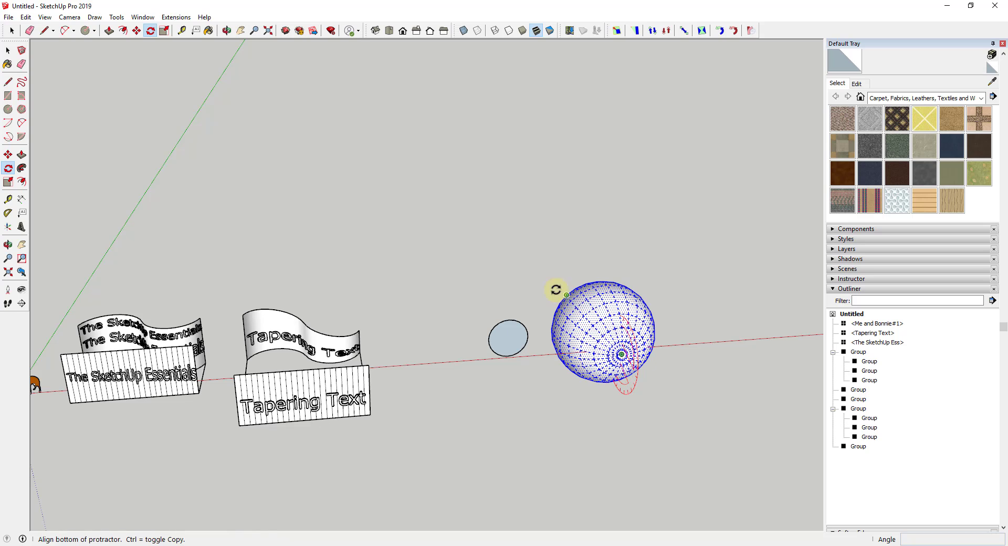
pyautogui.click(540, 265)
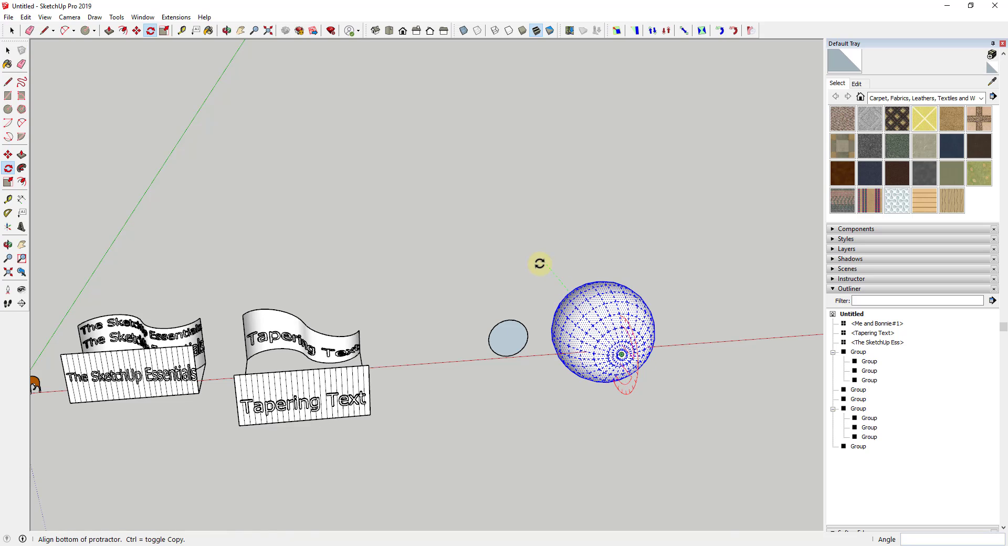
pyautogui.click(645, 214)
# Step: Erase the leftover small circle beside the sphere
pyautogui.press('e')
pyautogui.moveTo(508, 338); pyautogui.dragTo(531, 347, button='middle')
pyautogui.scroll(3, 621, 322)
# Step: Turn on Hidden Geometry to show the sphere's segment edges, and clear the selection
pyautogui.press('space')
pyautogui.click(641, 314)
pyautogui.click(530, 343)
pyautogui.moveTo(531, 298); pyautogui.dragTo(511, 264, button='middle')
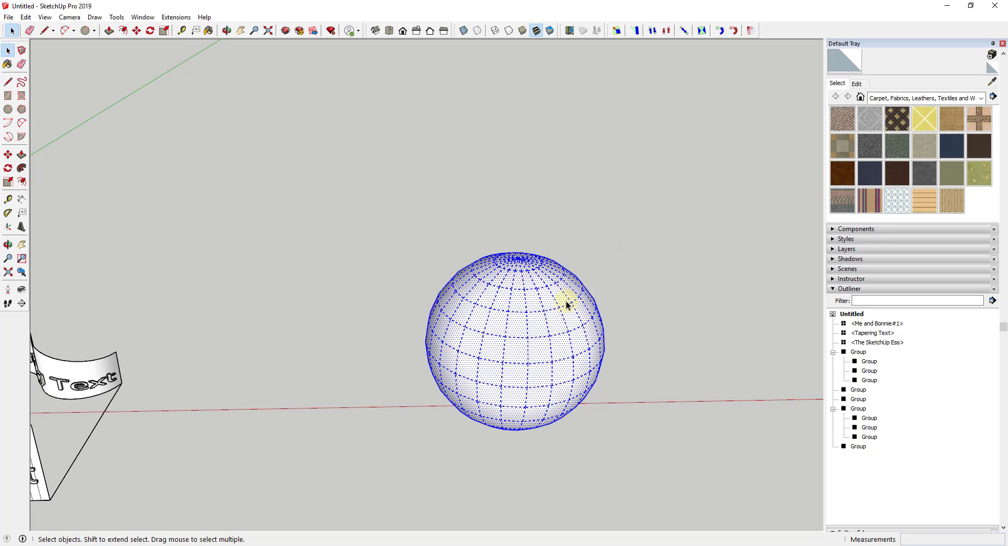
pyautogui.click(675, 329)
pyautogui.click(543, 332)
pyautogui.moveTo(545, 334); pyautogui.dragTo(460, 283, button='middle')
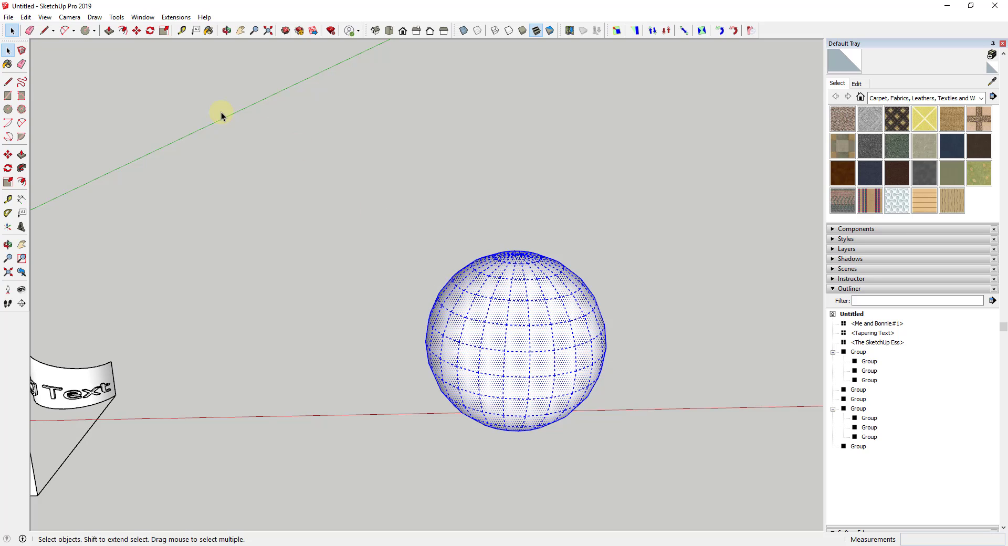
pyautogui.click(45, 17)
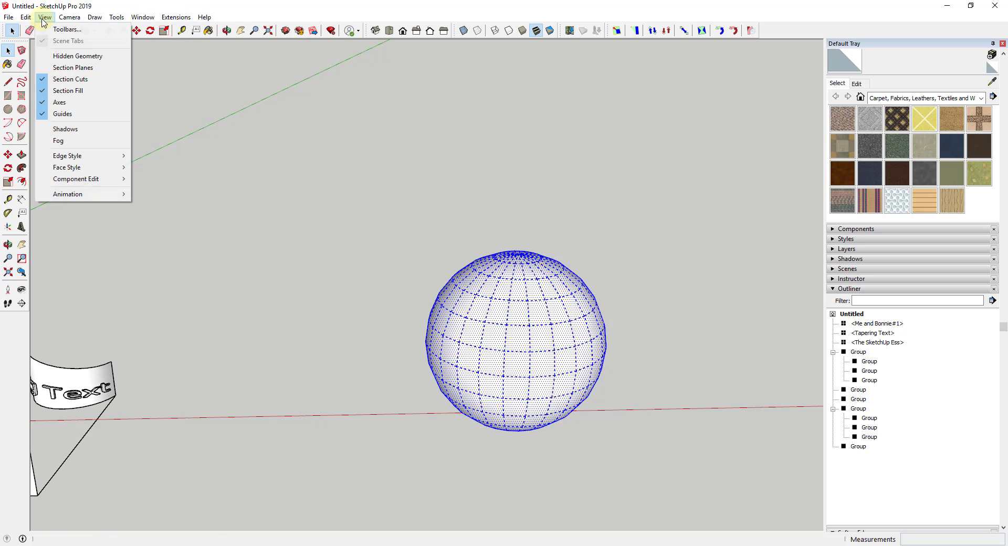
pyautogui.click(74, 56)
pyautogui.click(714, 349)
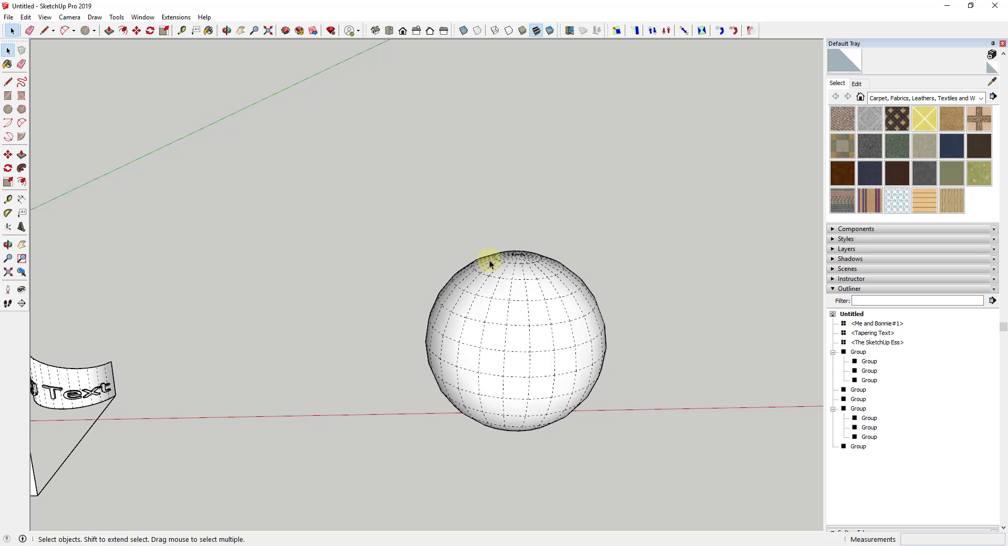
# Step: Try to erase the hidden edges radiating from the sphere's top pole, and undo the erasure
pyautogui.scroll(3, 499, 260)
pyautogui.press('e')
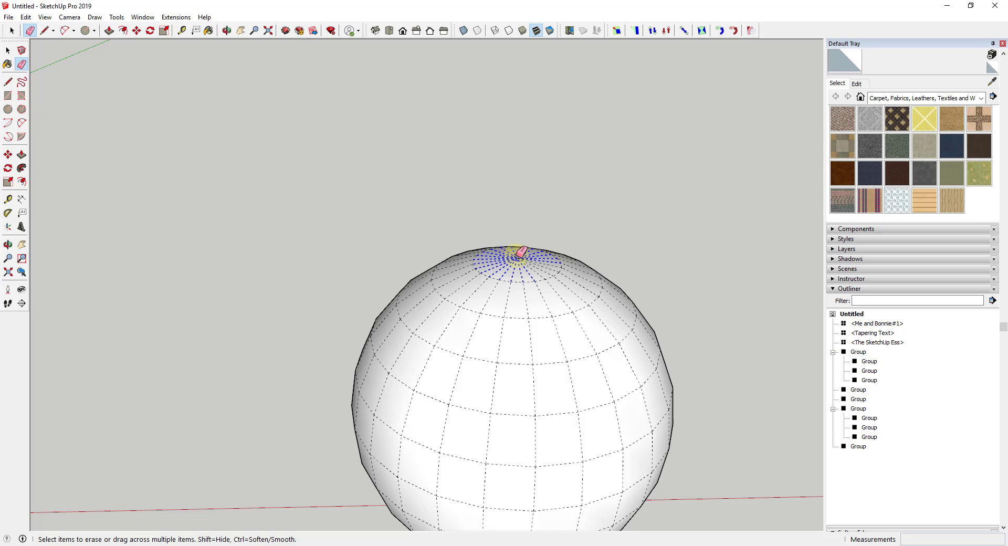
pyautogui.moveTo(526, 255); pyautogui.dragTo(558, 280)
pyautogui.hotkey('ctrl', 'z')
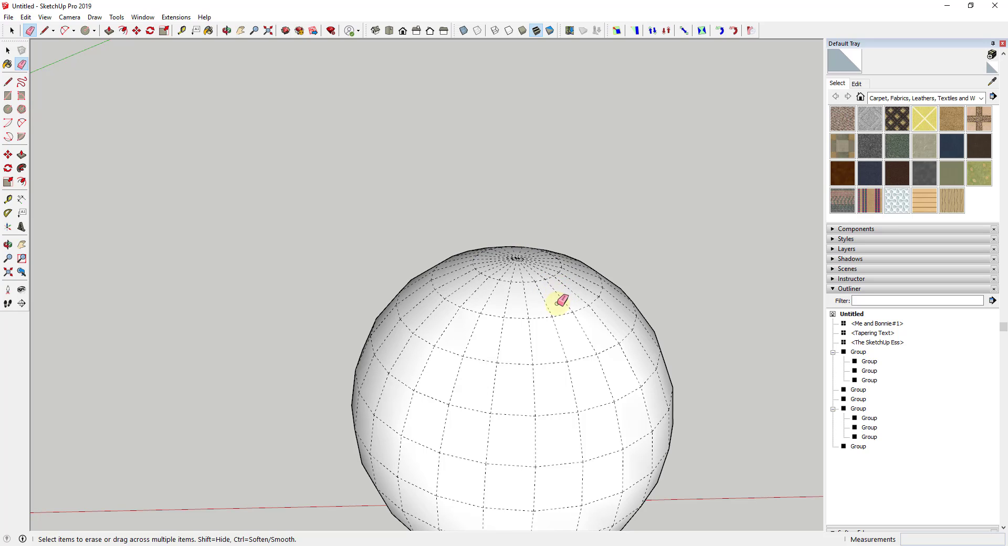
pyautogui.press('space')
# Step: Set the camera to the front view in Parallel Projection and select the sphere's vertical centre edges
pyautogui.moveTo(568, 333)
pyautogui.mouseDown(button='middle')
pyautogui.moveTo(554, 453)
pyautogui.moveTo(625, 367)
pyautogui.moveTo(515, 297)
pyautogui.moveTo(193, 306)
pyautogui.moveTo(568, 363)
pyautogui.moveTo(418, 326)
pyautogui.moveTo(437, 394)
pyautogui.moveTo(463, 269)
pyautogui.mouseUp(button='middle')
pyautogui.scroll(-1, 481, 296)
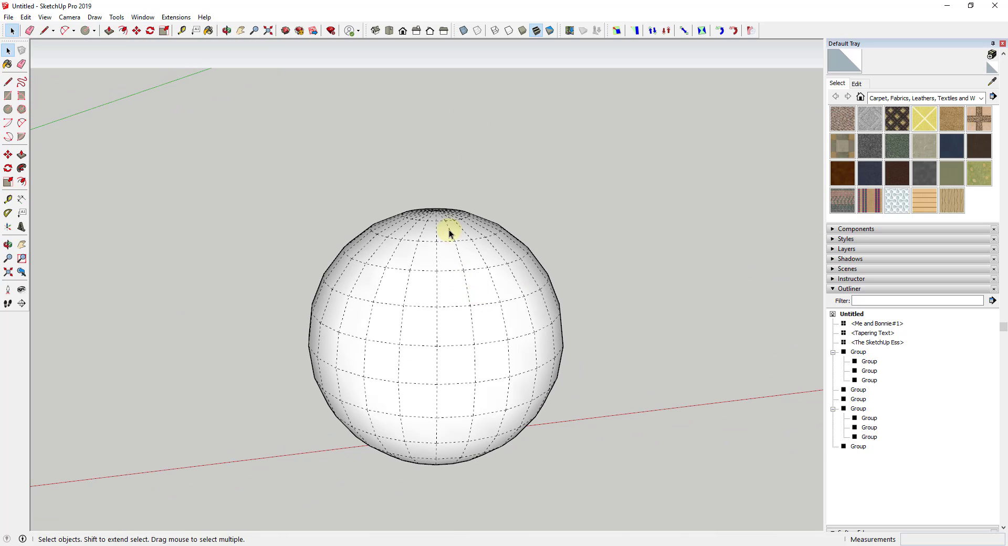
pyautogui.click(403, 30)
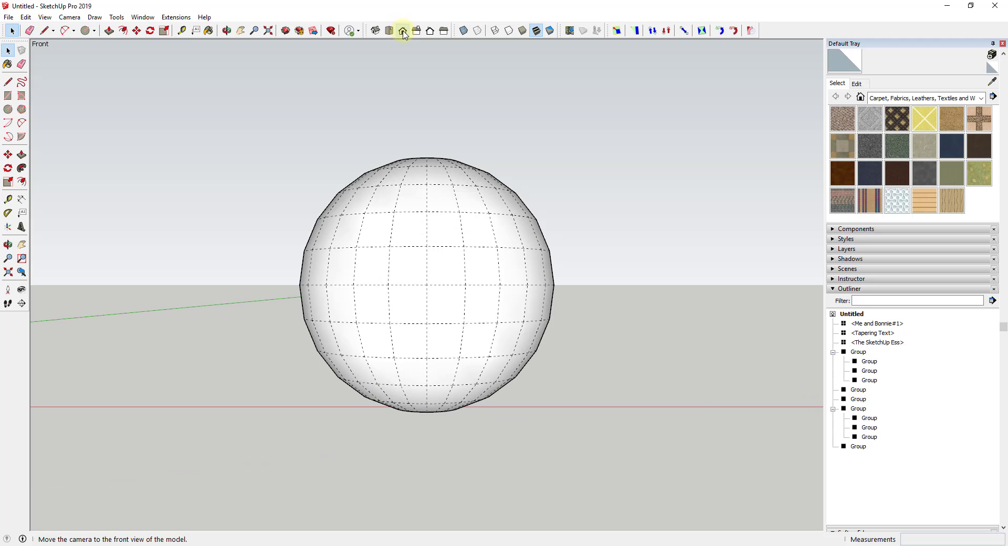
pyautogui.click(69, 17)
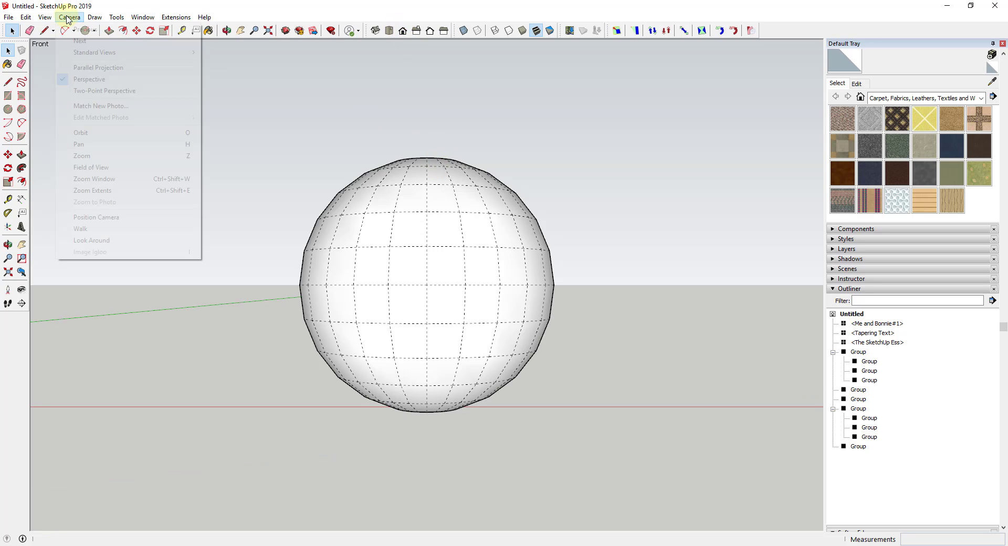
pyautogui.click(99, 71)
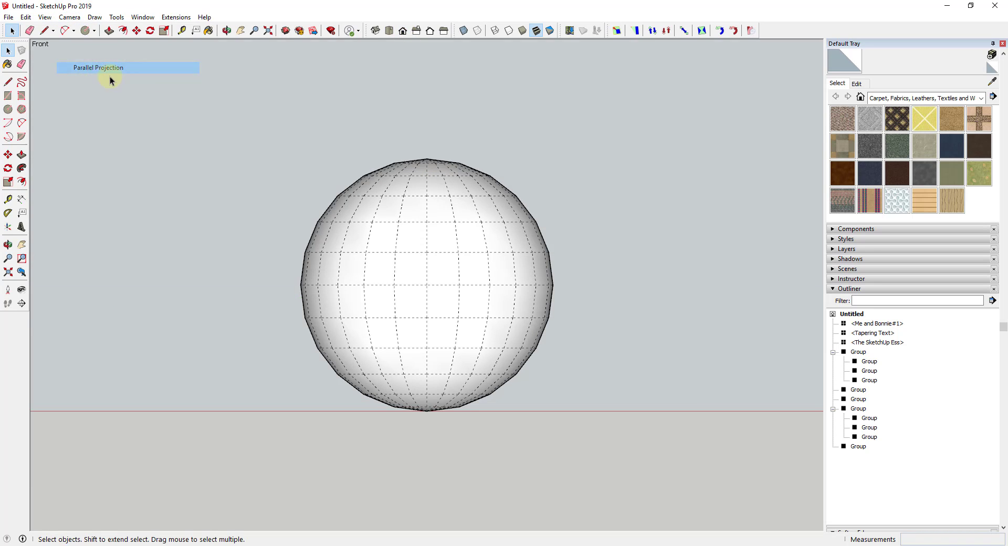
pyautogui.moveTo(424, 148); pyautogui.dragTo(430, 420)
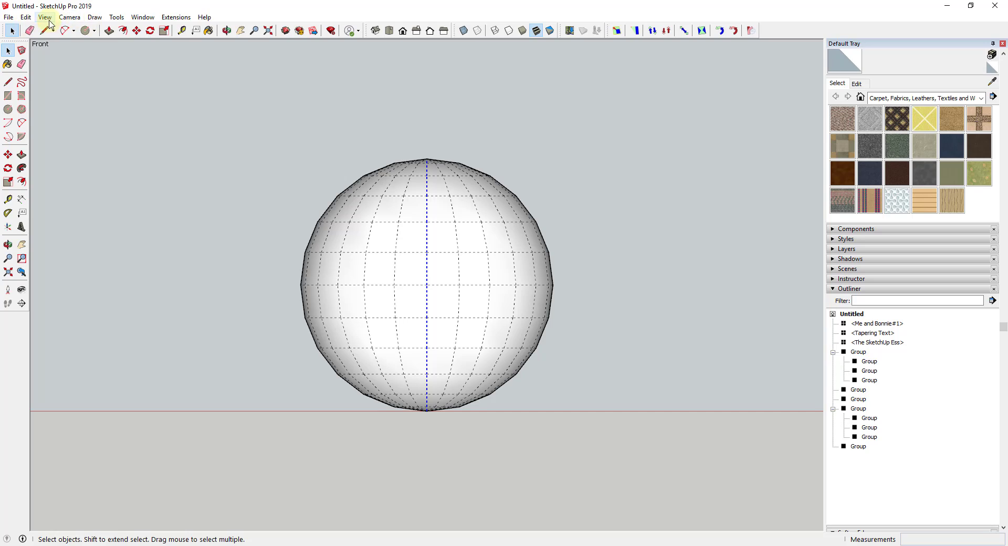
# Step: Return the camera to Perspective, turn off Soft for the selected vertical loop of edges around the sphere, and clear the selection
pyautogui.click(70, 17)
pyautogui.click(86, 79)
pyautogui.moveTo(369, 238); pyautogui.dragTo(474, 302, button='middle')
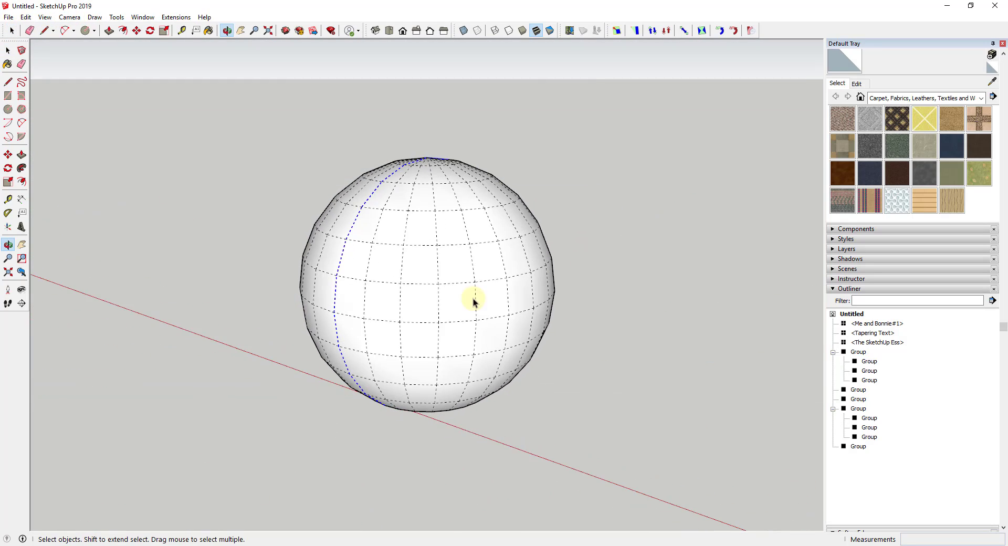
pyautogui.press('space')
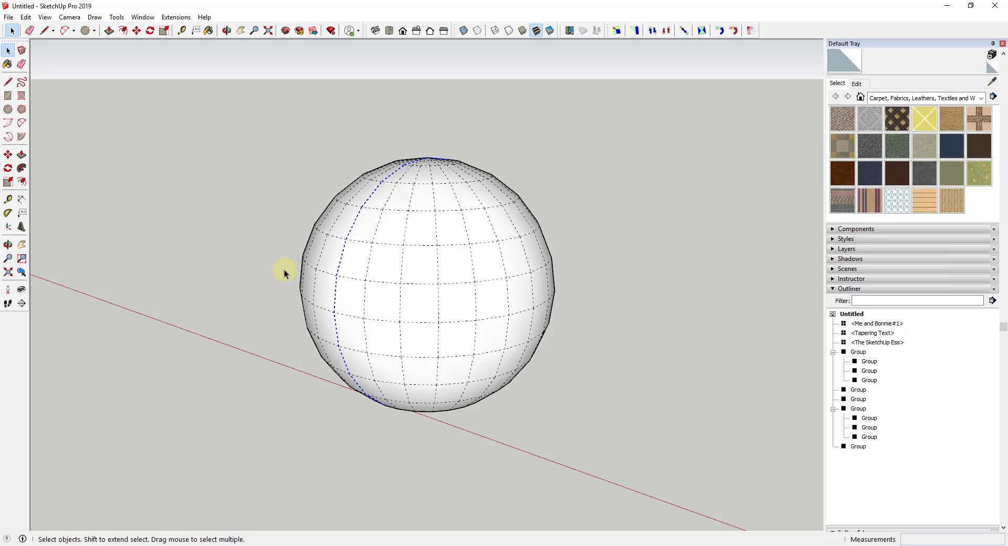
pyautogui.moveTo(545, 292); pyautogui.dragTo(395, 156, button='middle')
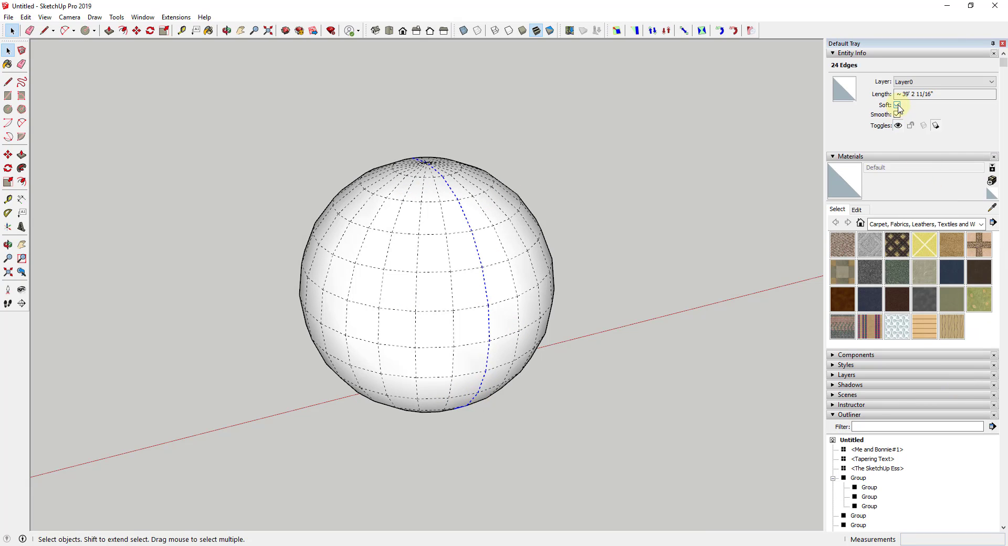
pyautogui.click(897, 105)
pyautogui.click(650, 292)
pyautogui.moveTo(650, 292); pyautogui.dragTo(586, 278, button='middle')
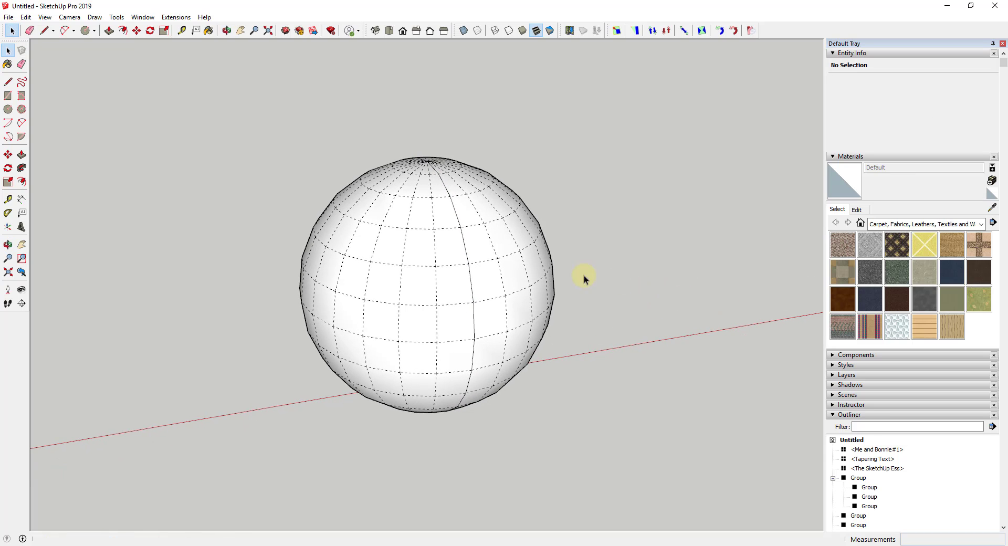
# Step: Turn off Hidden Geometry and select one half of the sphere to check how the vertical edge loop divides it
pyautogui.click(46, 19)
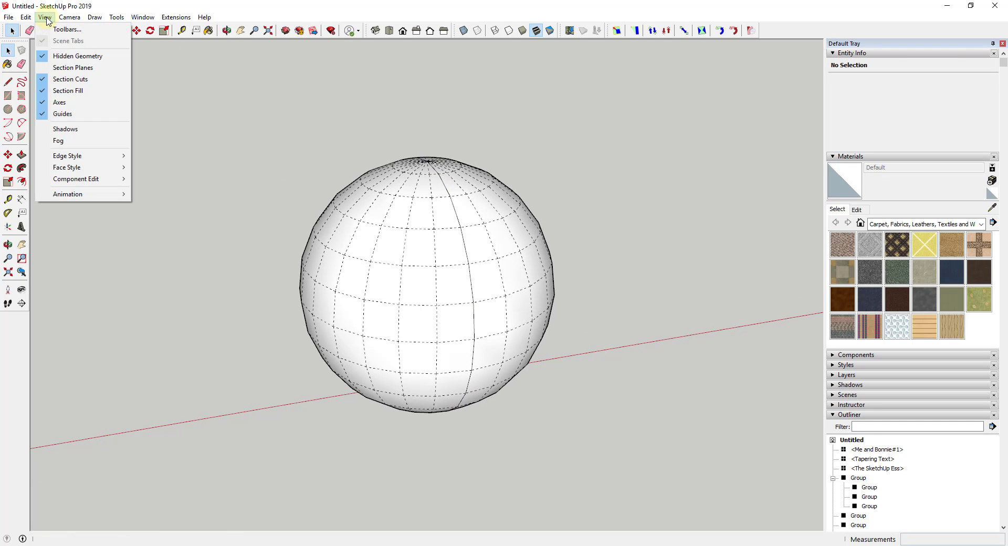
pyautogui.click(63, 56)
pyautogui.moveTo(299, 196); pyautogui.dragTo(493, 257, button='middle')
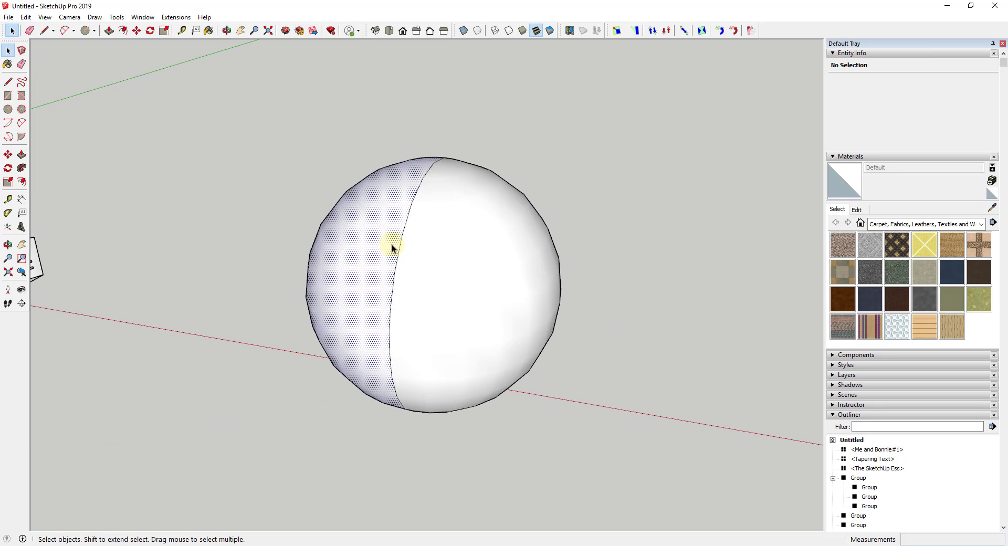
pyautogui.click(357, 246)
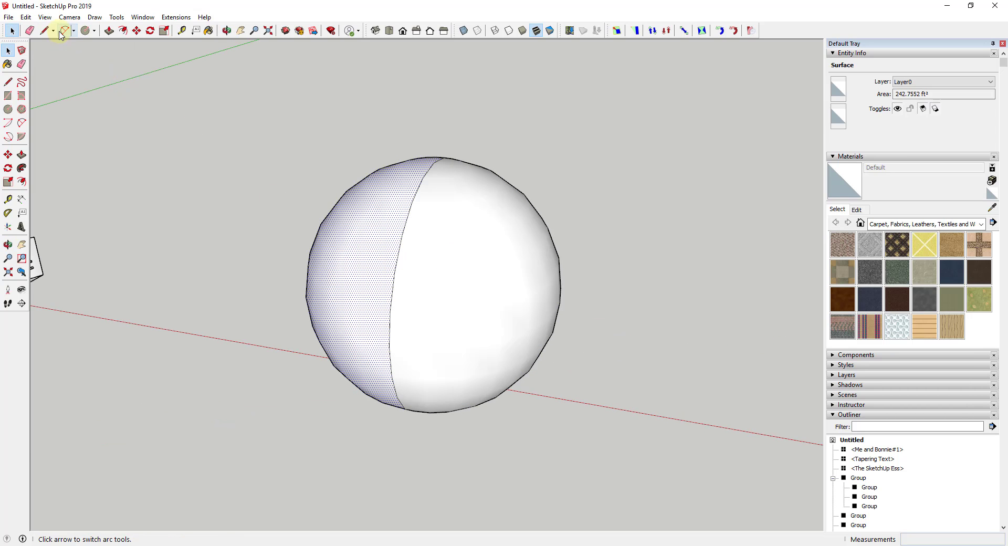
# Step: Turn Hidden Geometry back on and unsoften the half ring of edges around the sphere's top pole
pyautogui.click(45, 17)
pyautogui.click(77, 56)
pyautogui.moveTo(473, 212); pyautogui.dragTo(414, 241, button='middle')
pyautogui.scroll(5, 421, 205)
pyautogui.click(436, 196)
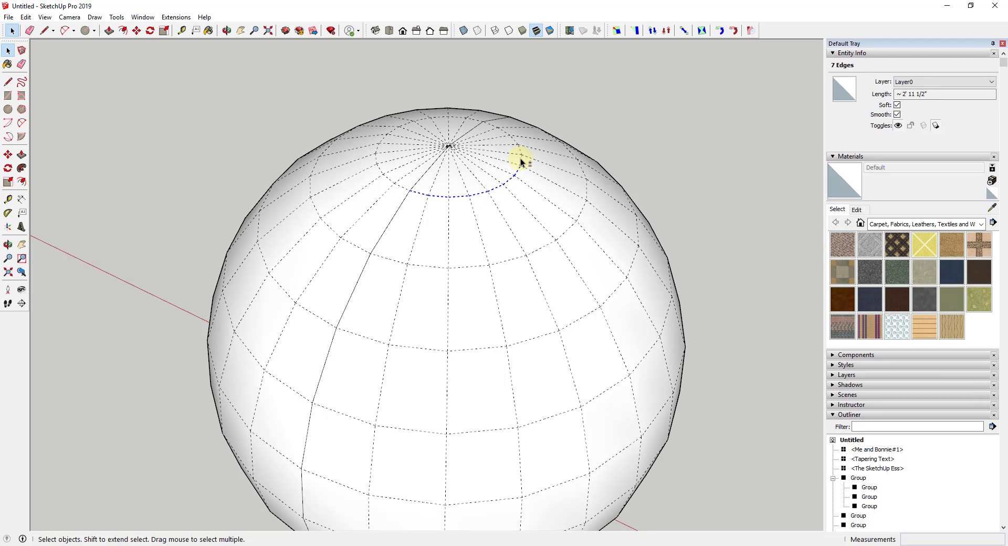
pyautogui.keyDown('shift'); pyautogui.click(494, 128); pyautogui.keyUp('shift')
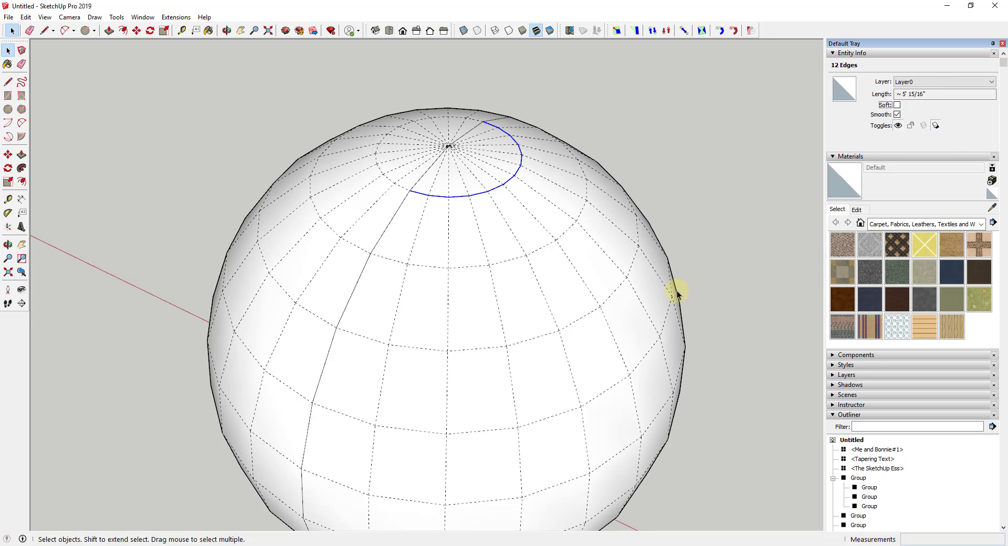
# Step: Unsoften the matching half ring of edges around the sphere's bottom pole
pyautogui.moveTo(596, 399); pyautogui.dragTo(496, 360, button='middle')
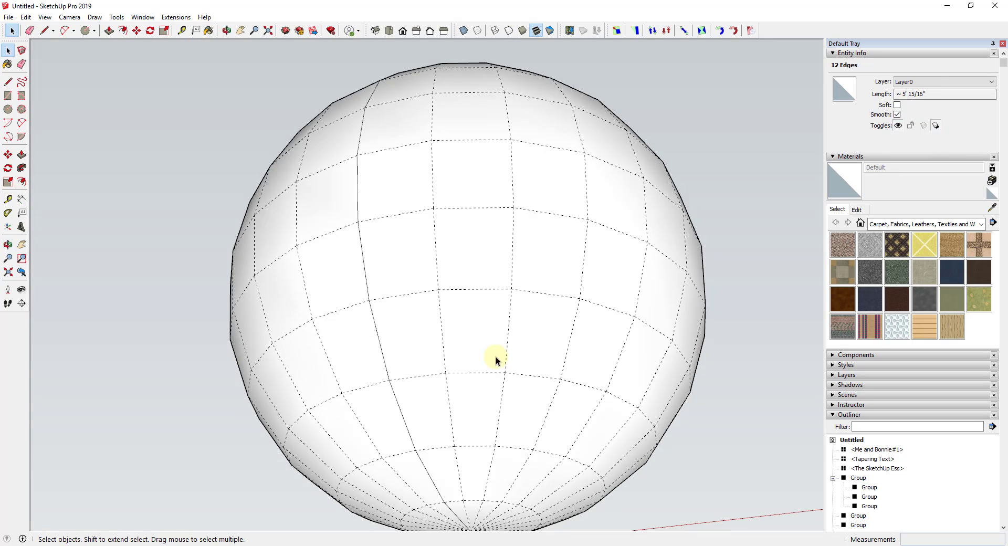
pyautogui.scroll(-2, 483, 386)
pyautogui.scroll(2, 471, 411)
pyautogui.moveTo(503, 529); pyautogui.dragTo(459, 408, button='middle')
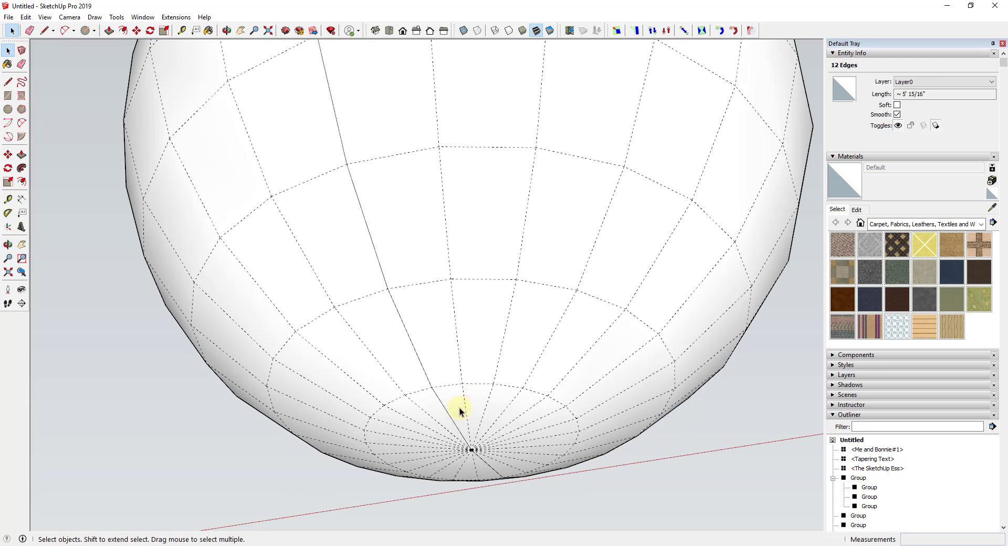
pyautogui.moveTo(569, 414); pyautogui.dragTo(558, 349, button='middle')
pyautogui.scroll(-3, 558, 349)
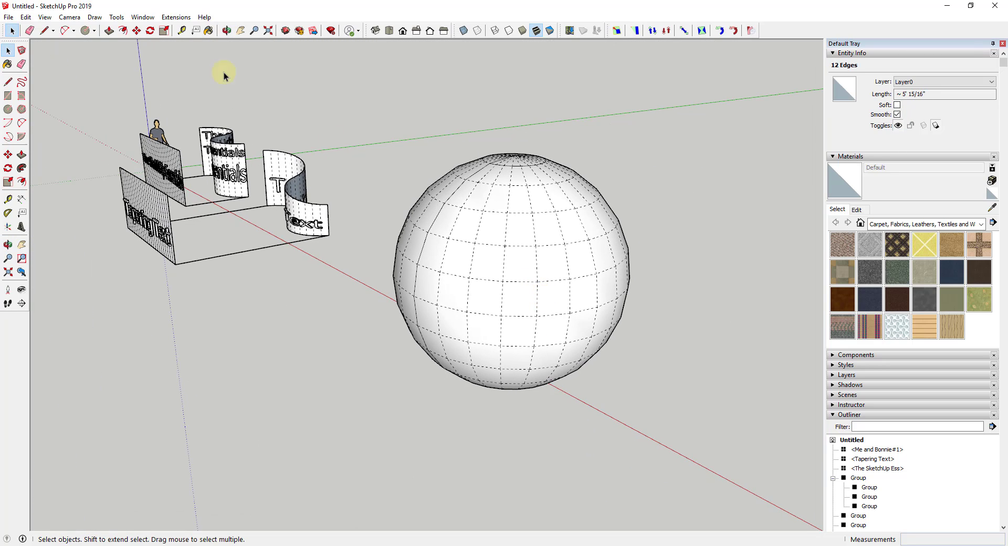
# Step: Turn off Hidden Geometry and select the half-sphere surface bounded by the vertical loop and the two pole rings
pyautogui.click(45, 17)
pyautogui.click(68, 56)
pyautogui.moveTo(417, 289); pyautogui.dragTo(558, 245, button='middle')
pyautogui.click(558, 249)
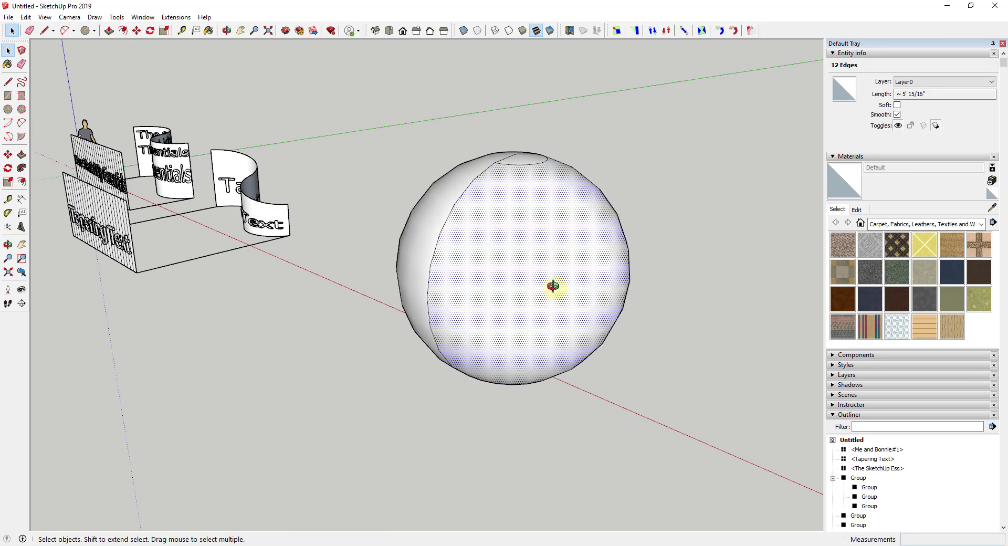
pyautogui.moveTo(551, 285); pyautogui.dragTo(542, 193, button='middle')
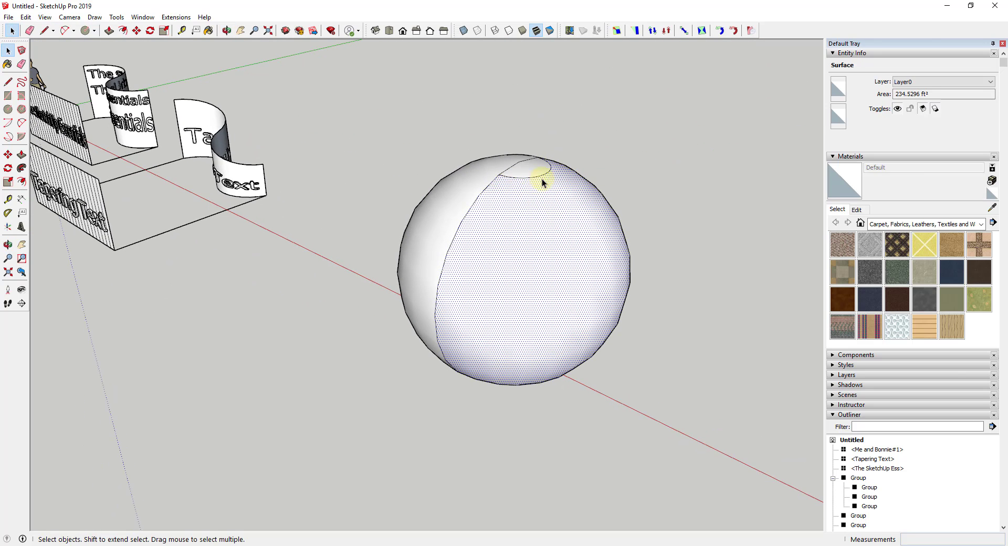
pyautogui.scroll(3, 522, 207)
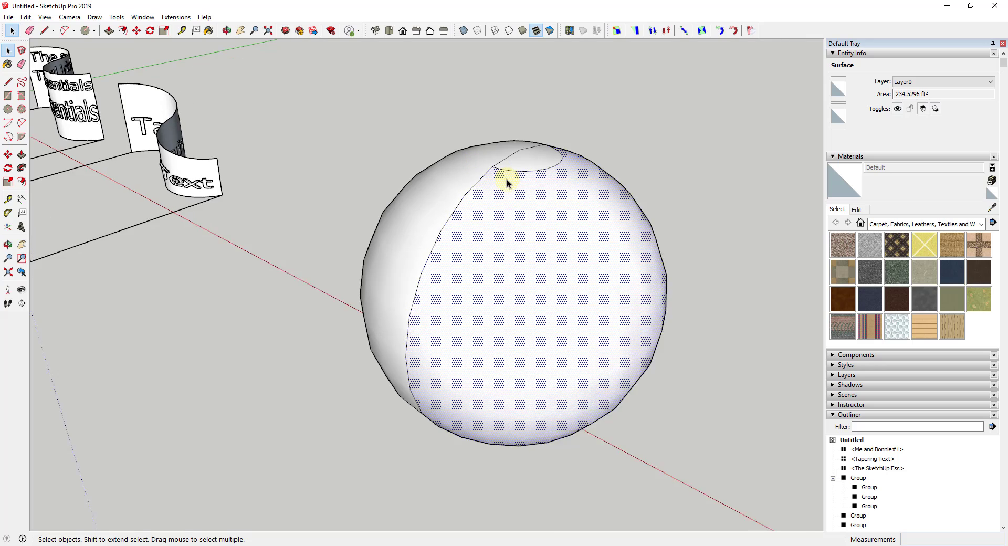
pyautogui.scroll(-5, 546, 253)
pyautogui.moveTo(547, 349); pyautogui.dragTo(574, 61, button='middle')
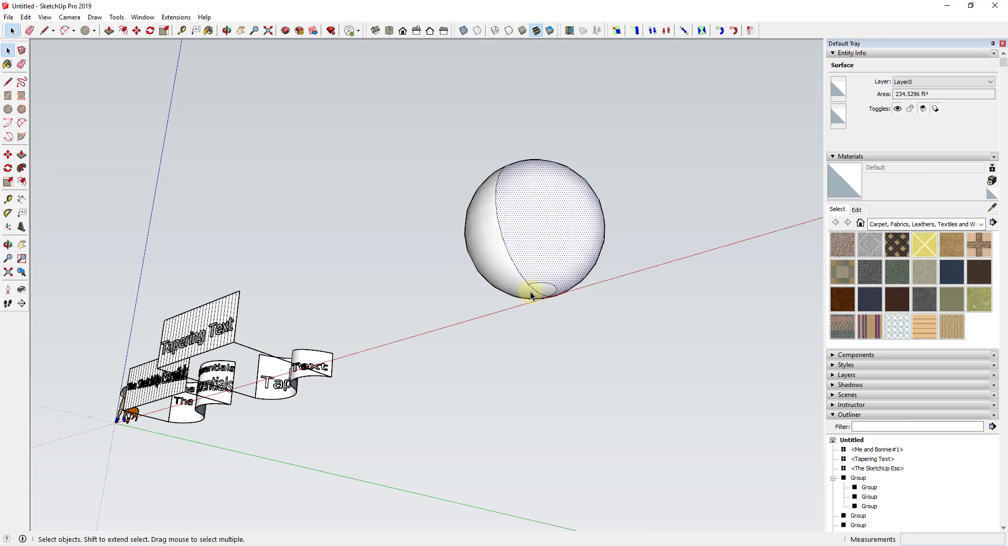
pyautogui.moveTo(550, 301); pyautogui.dragTo(519, 322, button='middle')
# Step: Try copying the selected half-sphere surface out beside the sphere, and delete the copy
pyautogui.press('m')
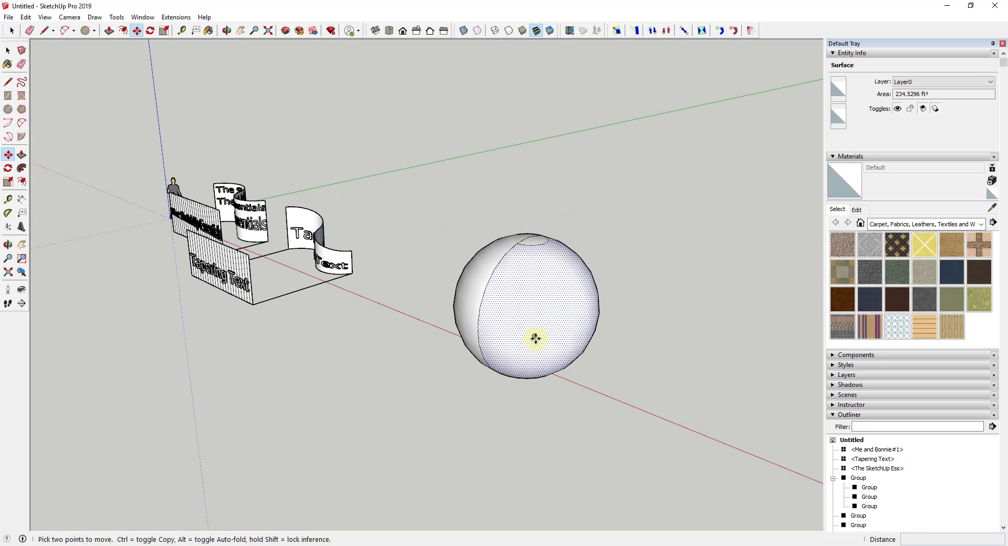
pyautogui.press('ctrl')
pyautogui.click(545, 324)
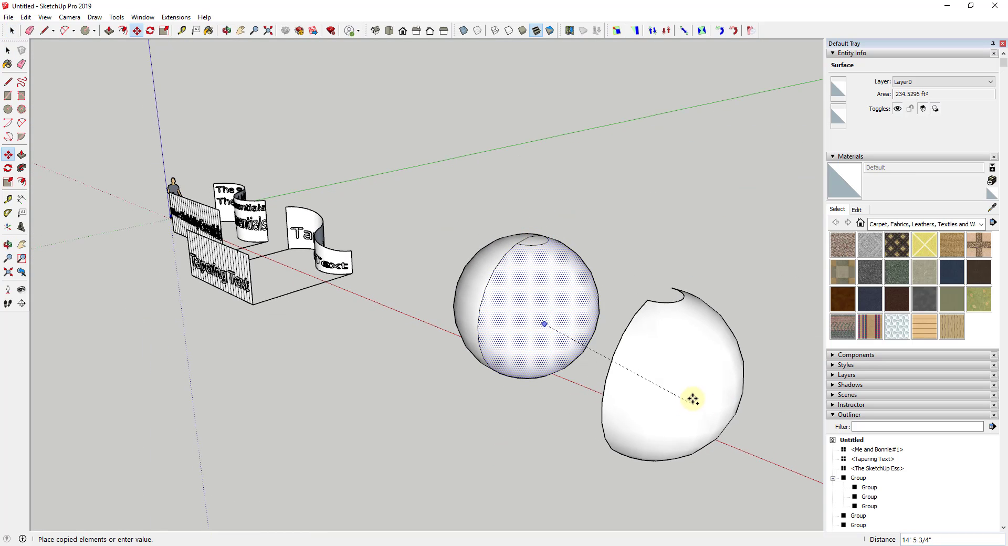
pyautogui.click(730, 392)
pyautogui.scroll(2, 670, 278)
pyautogui.scroll(1, 671, 279)
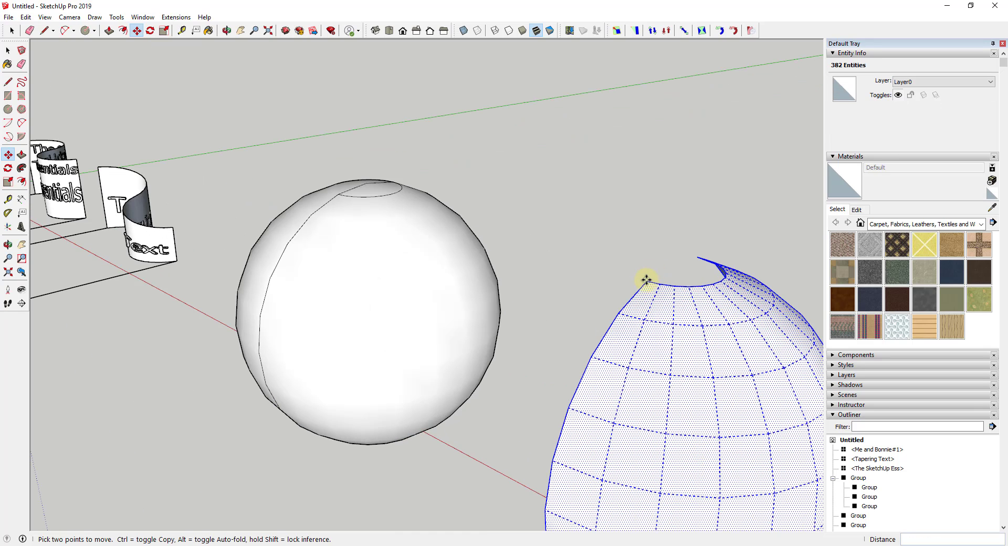
pyautogui.scroll(-3, 648, 281)
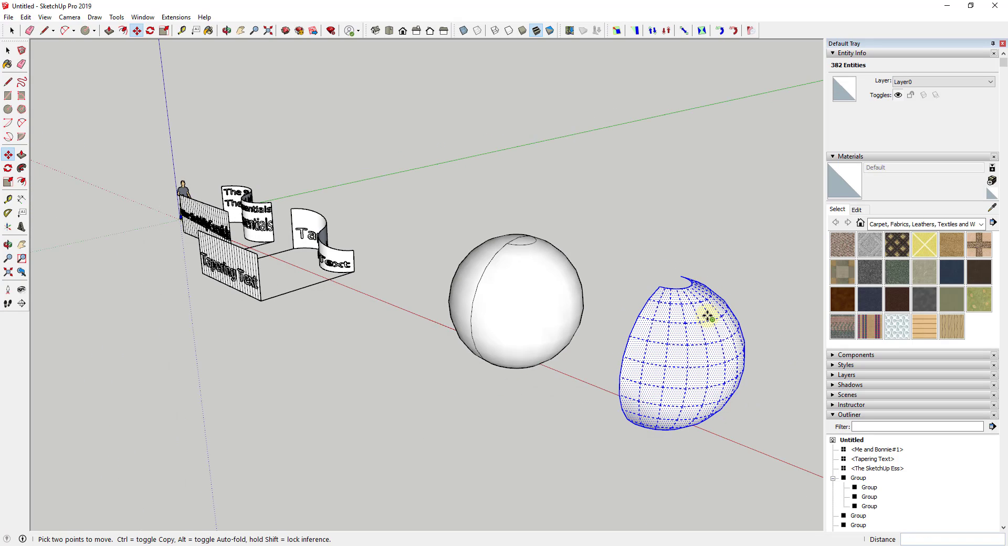
pyautogui.scroll(-2, 772, 358)
pyautogui.press('space')
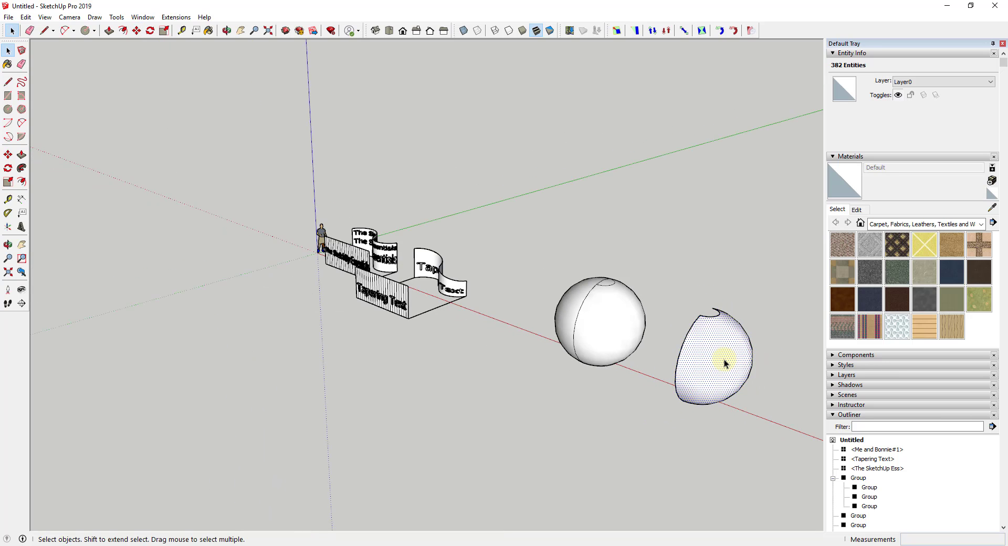
pyautogui.click(724, 360)
pyautogui.press('Delete')
# Step: Group the sphere's half surface between the pole rings together with its bounding edges
pyautogui.scroll(2, 639, 292)
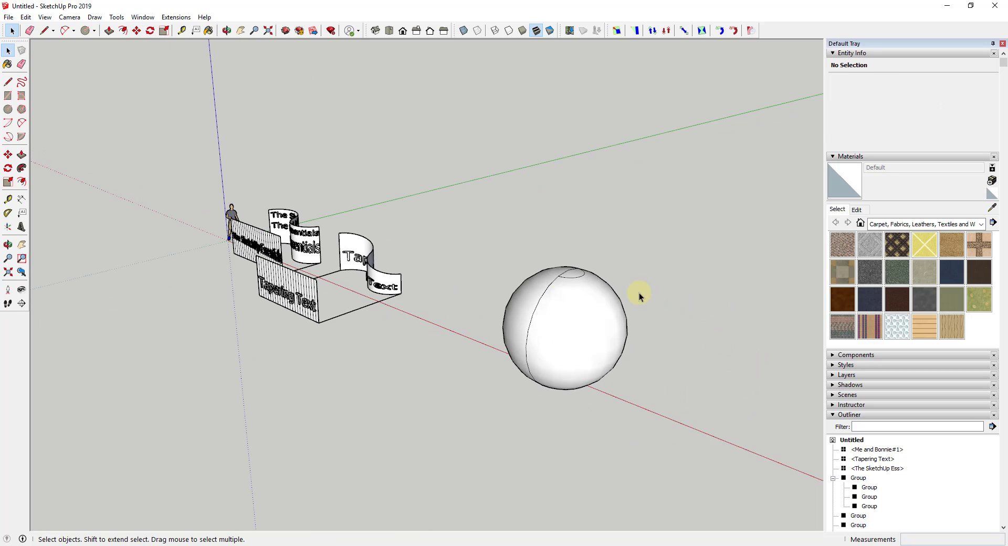
pyautogui.scroll(2, 579, 314)
pyautogui.doubleClick(579, 314)
pyautogui.rightClick(579, 314)
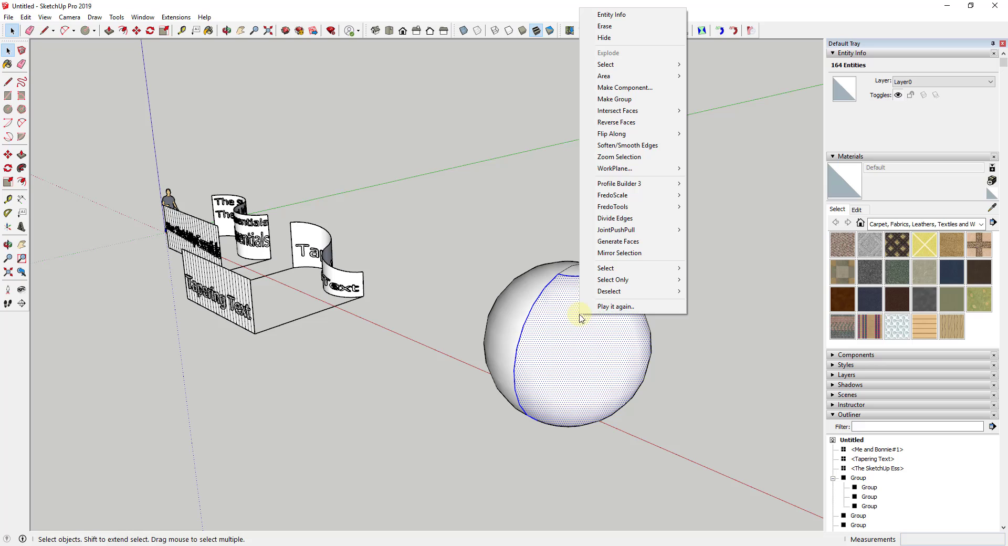
pyautogui.click(629, 107)
pyautogui.scroll(2, 601, 328)
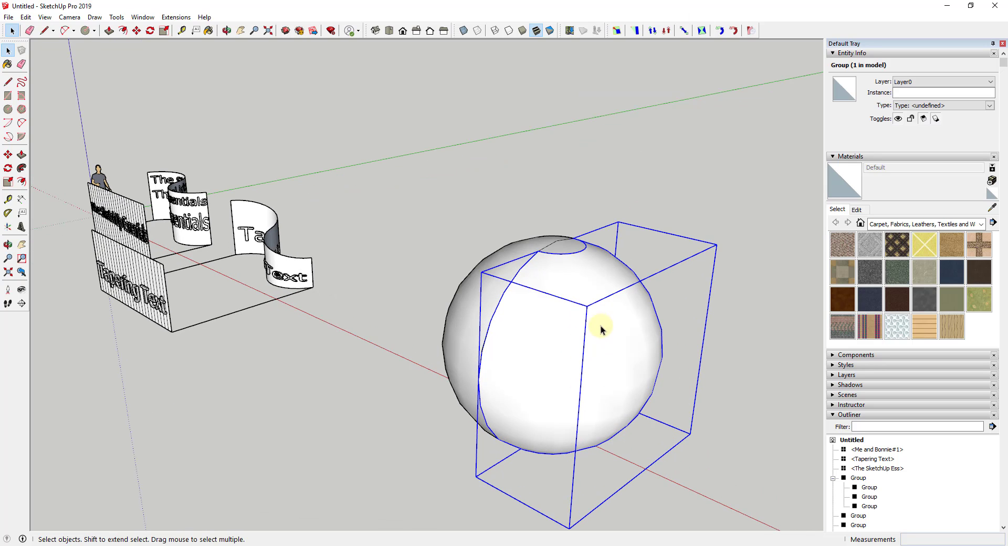
# Step: Try a line from the grouped surface's top corner out past the sphere, and erase it
pyautogui.press('l')
pyautogui.click(560, 238)
pyautogui.scroll(-3, 615, 277)
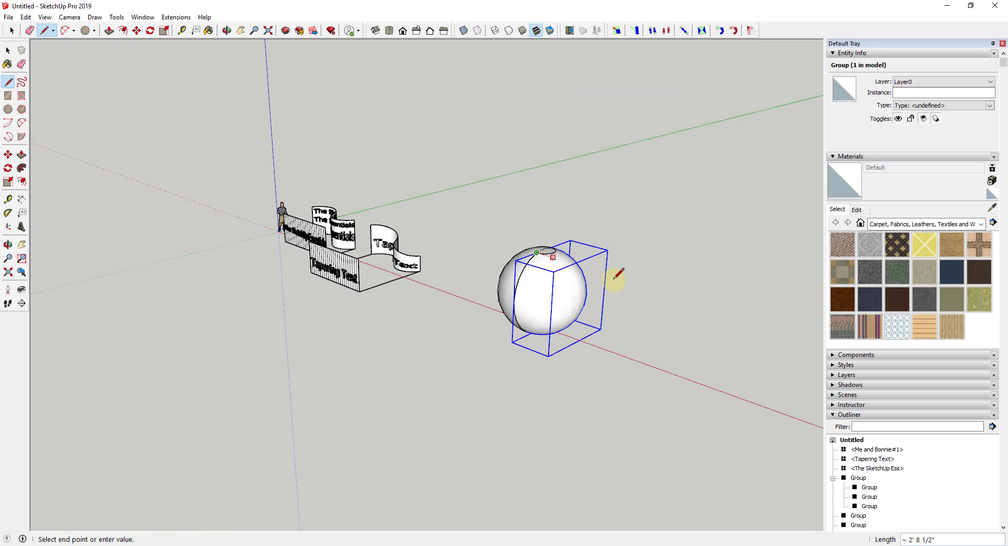
pyautogui.click(661, 286)
pyautogui.moveTo(661, 286); pyautogui.dragTo(590, 331, button='middle')
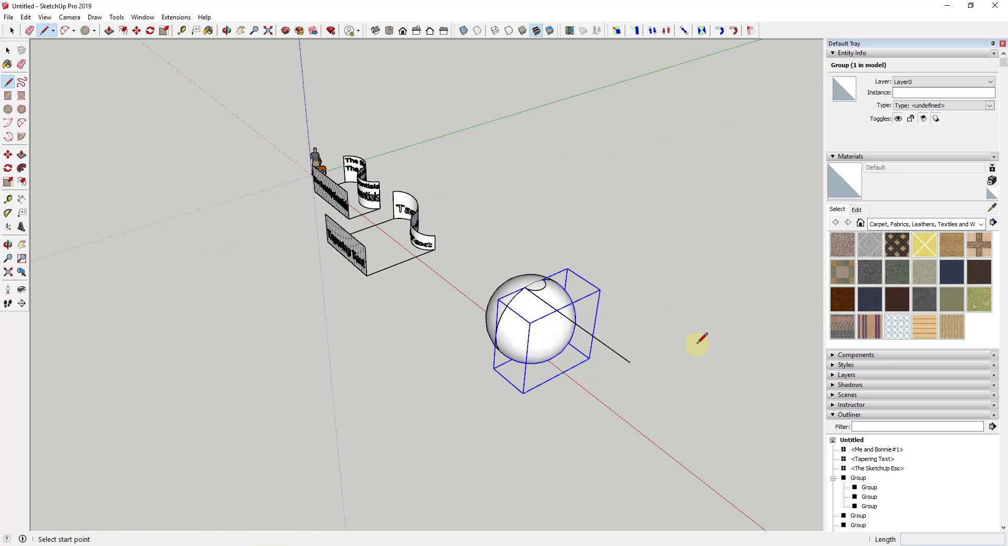
pyautogui.moveTo(699, 340)
pyautogui.mouseDown(button='middle')
pyautogui.moveTo(736, 336)
pyautogui.moveTo(601, 307)
pyautogui.mouseUp(button='middle')
pyautogui.press('e')
pyautogui.click(601, 306)
pyautogui.press('space')
# Step: Draw a vertical square about 14' 9" per side facing the sphere's grouped surface, and make it a group
pyautogui.press('r')
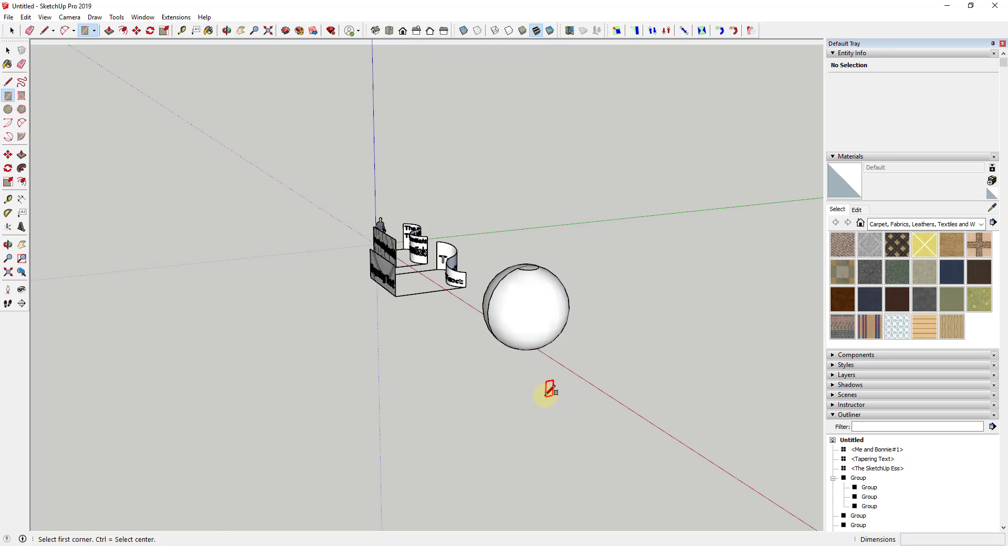
pyautogui.click(544, 392)
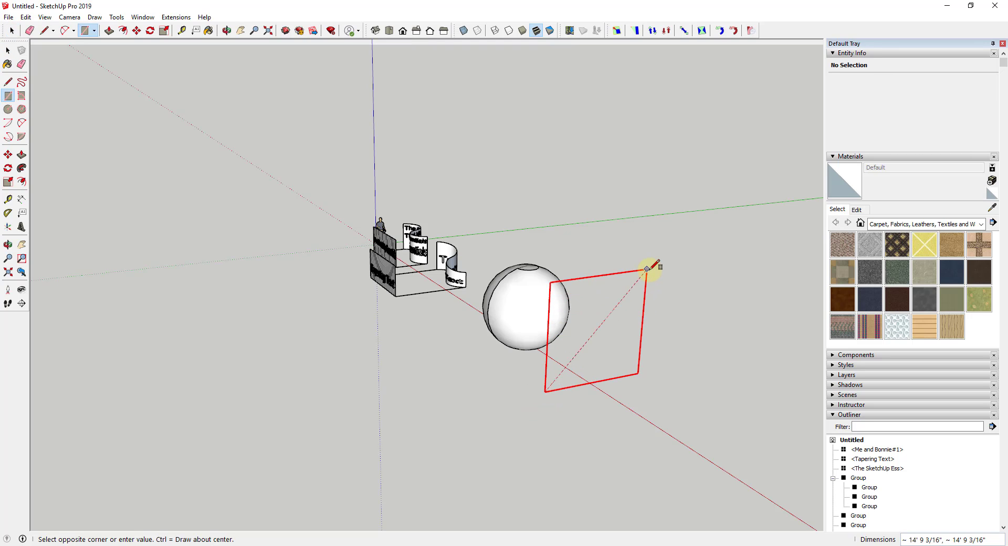
pyautogui.click(652, 271)
pyautogui.moveTo(657, 266); pyautogui.dragTo(624, 291, button='middle')
pyautogui.press('space')
pyautogui.doubleClick(624, 292)
pyautogui.rightClick(624, 291)
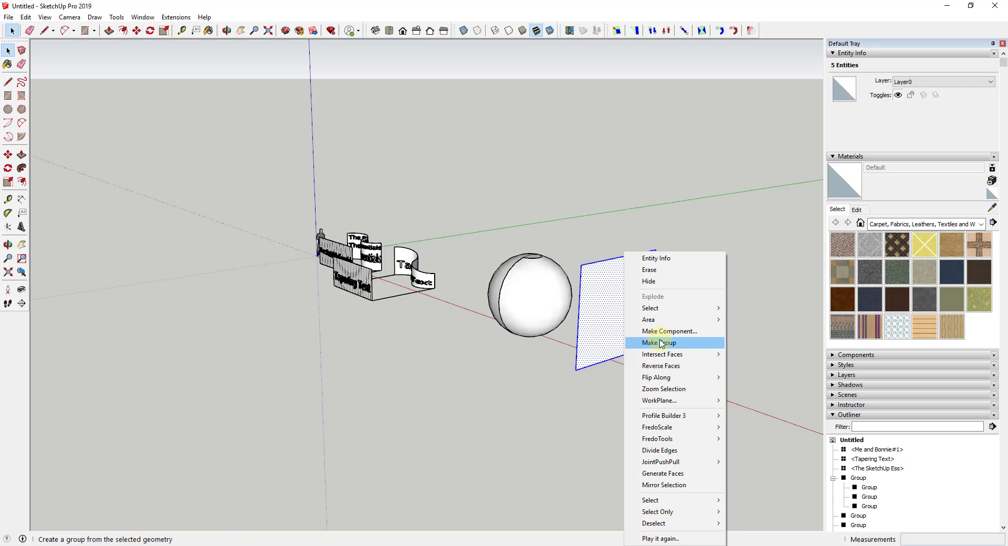
pyautogui.click(661, 343)
# Step: Draw two connecting lines from the top corners of the sphere's grouped surface to the matching top corners of the square
pyautogui.scroll(3, 533, 273)
pyautogui.press('l')
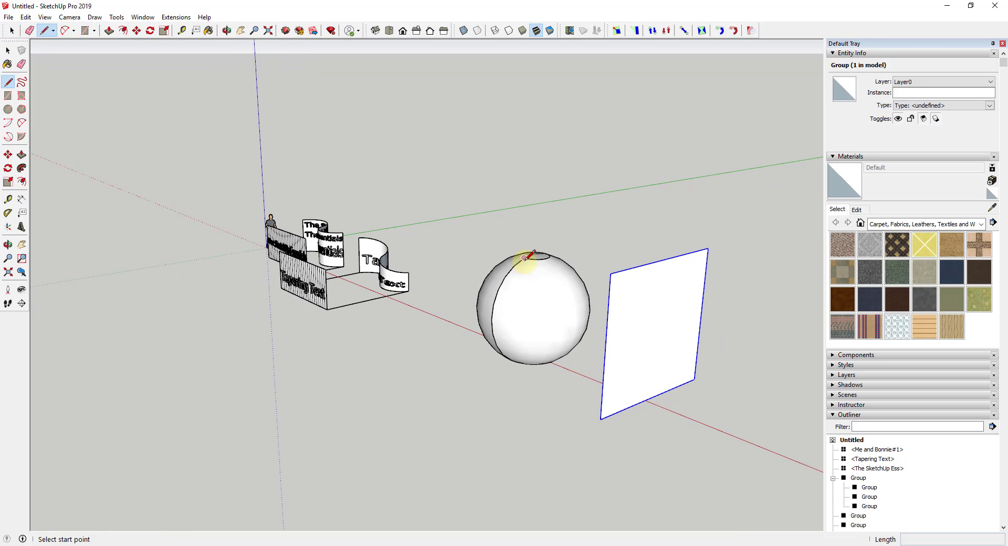
pyautogui.click(524, 258)
pyautogui.click(611, 272)
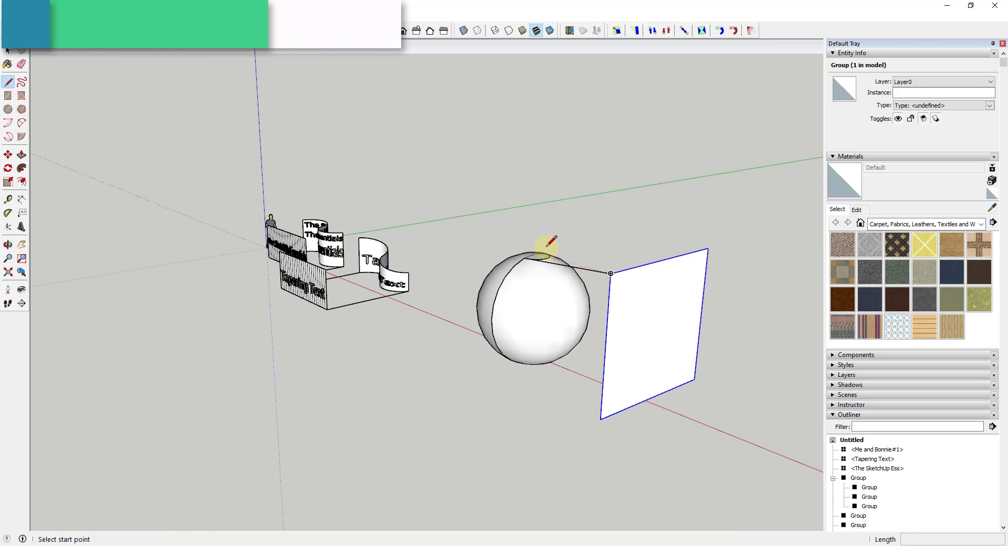
pyautogui.moveTo(547, 241)
pyautogui.mouseDown(button='middle')
pyautogui.moveTo(597, 327)
pyautogui.moveTo(401, 310)
pyautogui.moveTo(423, 293)
pyautogui.mouseUp(button='middle')
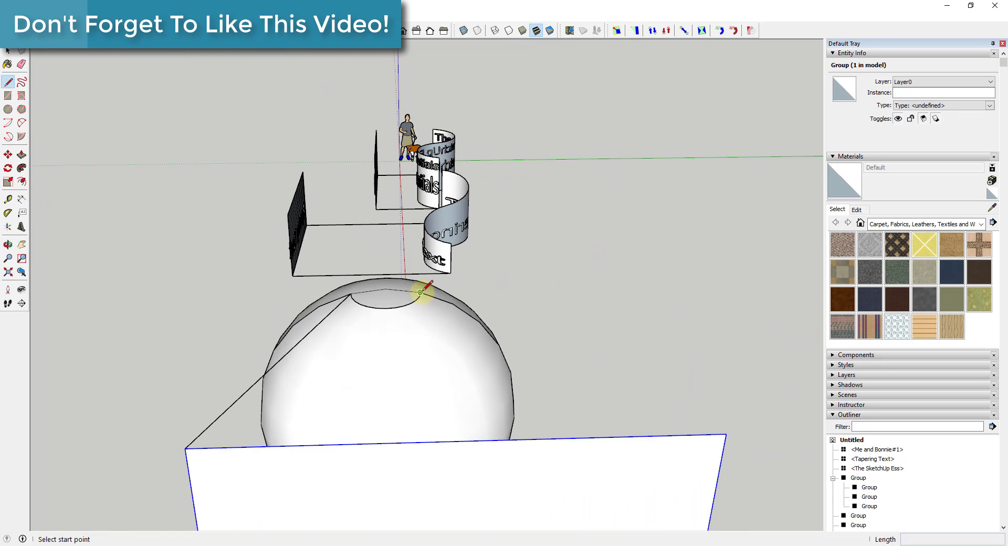
pyautogui.click(423, 293)
pyautogui.scroll(-3, 417, 288)
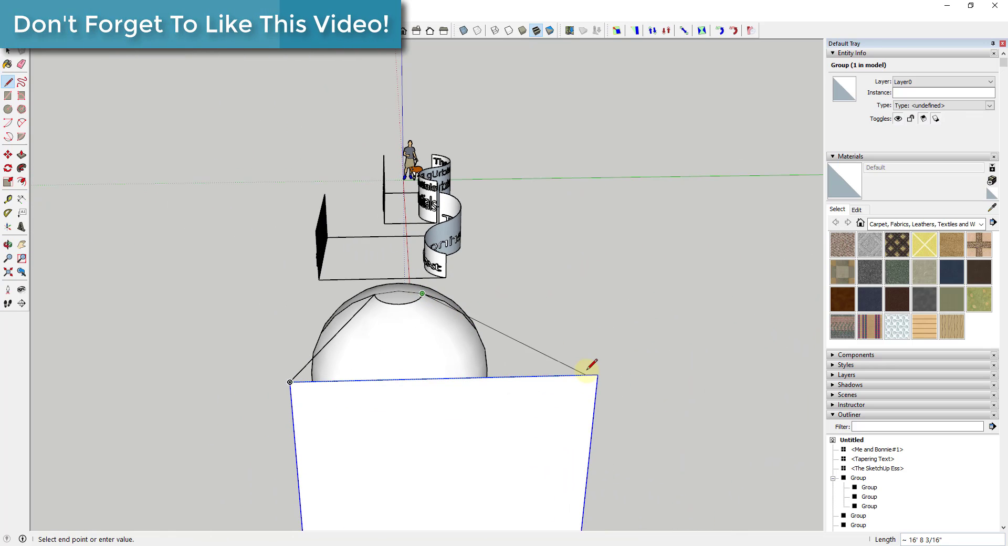
pyautogui.click(598, 375)
# Step: Make a group of the two connecting lines between the square and the sphere's surface
pyautogui.moveTo(611, 387); pyautogui.dragTo(254, 327, button='middle')
pyautogui.press('space')
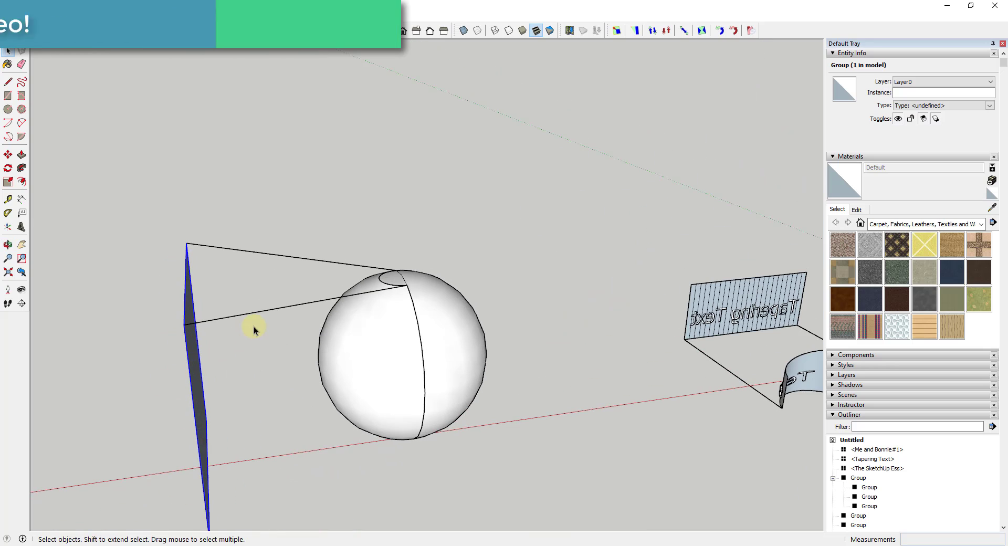
pyautogui.click(252, 315)
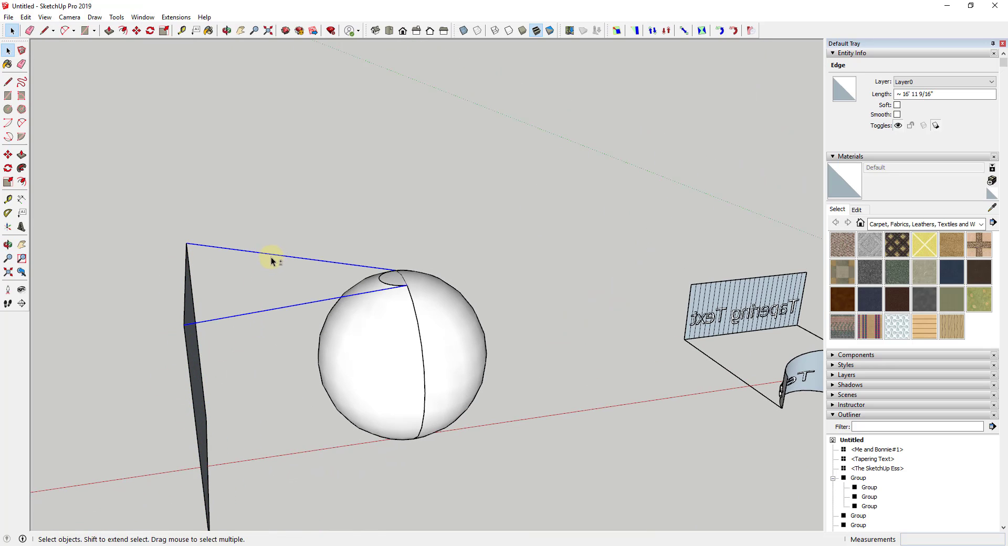
pyautogui.rightClick(271, 261)
pyautogui.click(297, 348)
# Step: Combine the connecting-line group, the square panel and the sphere's grouped surface into one parent group
pyautogui.moveTo(276, 362); pyautogui.dragTo(280, 337, button='middle')
pyautogui.keyDown('shift'); pyautogui.click(364, 342); pyautogui.keyUp('shift')
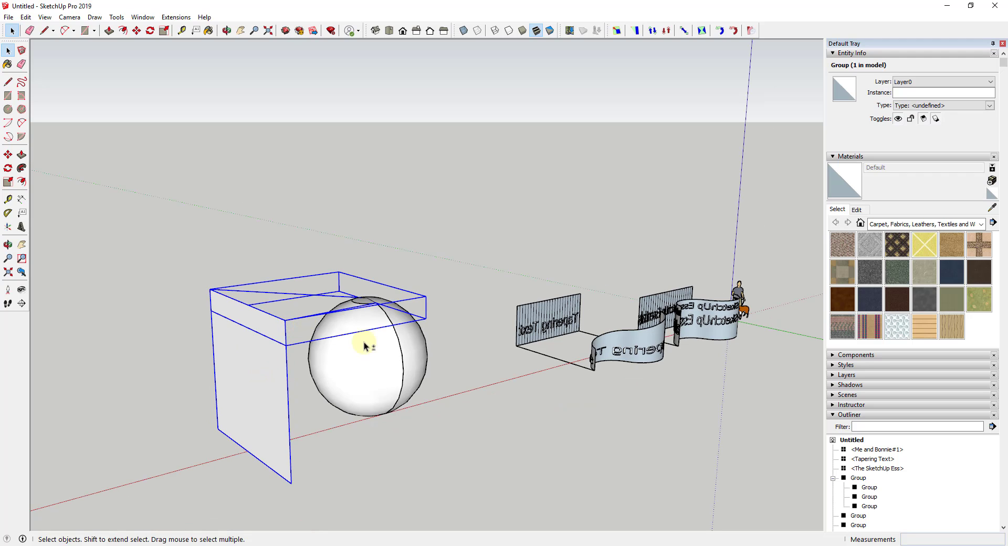
pyautogui.keyDown('shift'); pyautogui.click(372, 348); pyautogui.keyUp('shift')
pyautogui.rightClick(372, 348)
pyautogui.click(422, 160)
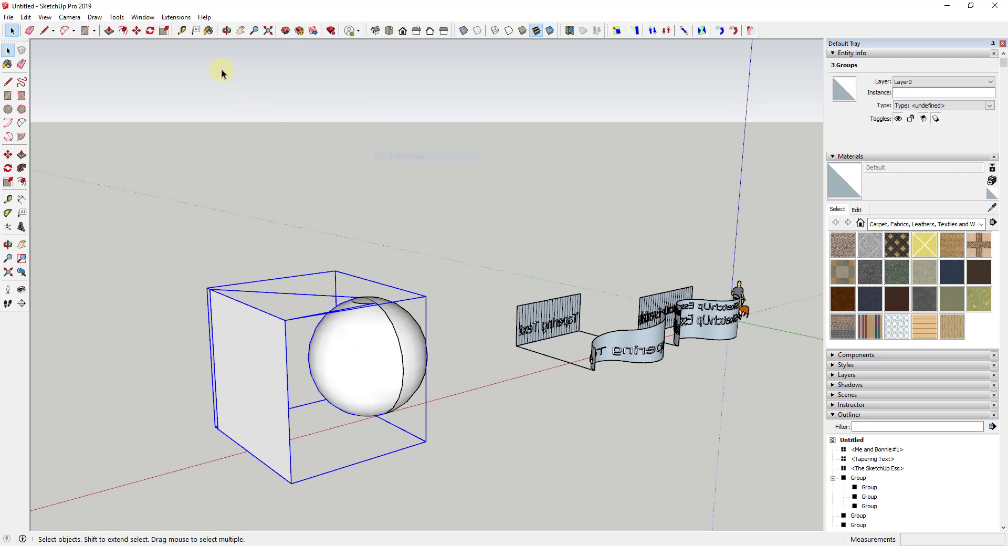
# Step: Impose the Flowify grid on the combined panel and sphere-surface group, and inspect the sphere's top opening
pyautogui.click(168, 19)
pyautogui.moveTo(200, 352)
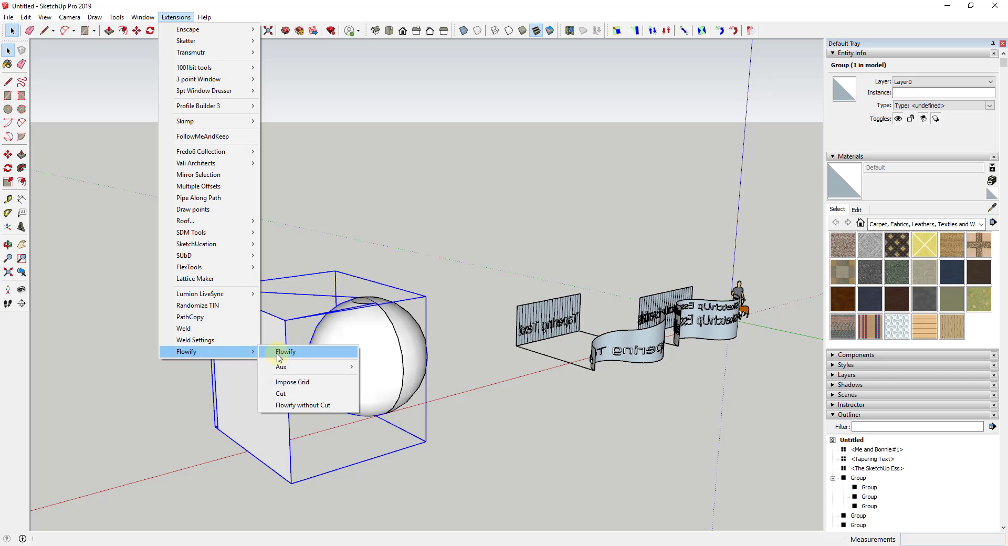
pyautogui.click(288, 382)
pyautogui.moveTo(385, 362); pyautogui.dragTo(318, 284, button='middle')
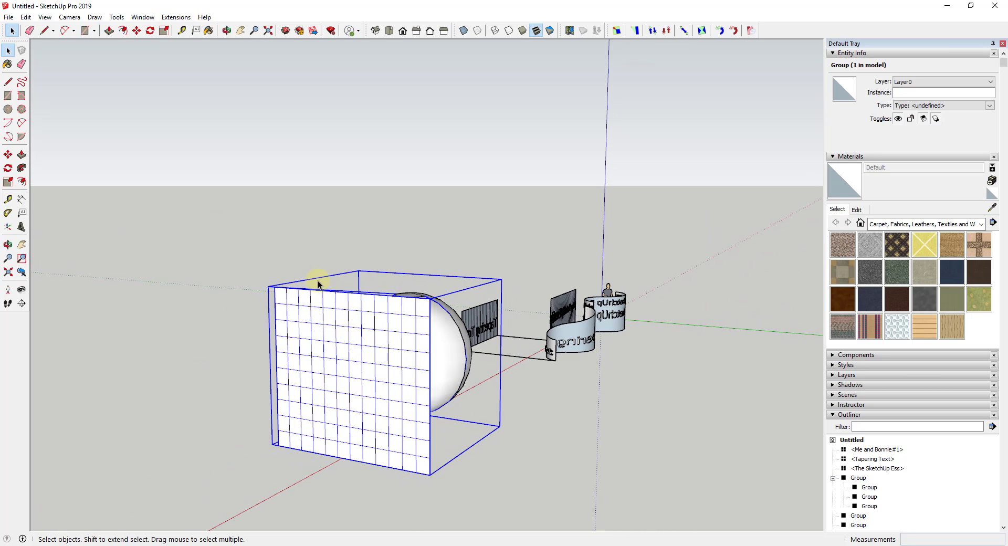
pyautogui.moveTo(380, 361); pyautogui.dragTo(418, 310, button='middle')
pyautogui.scroll(3, 357, 317)
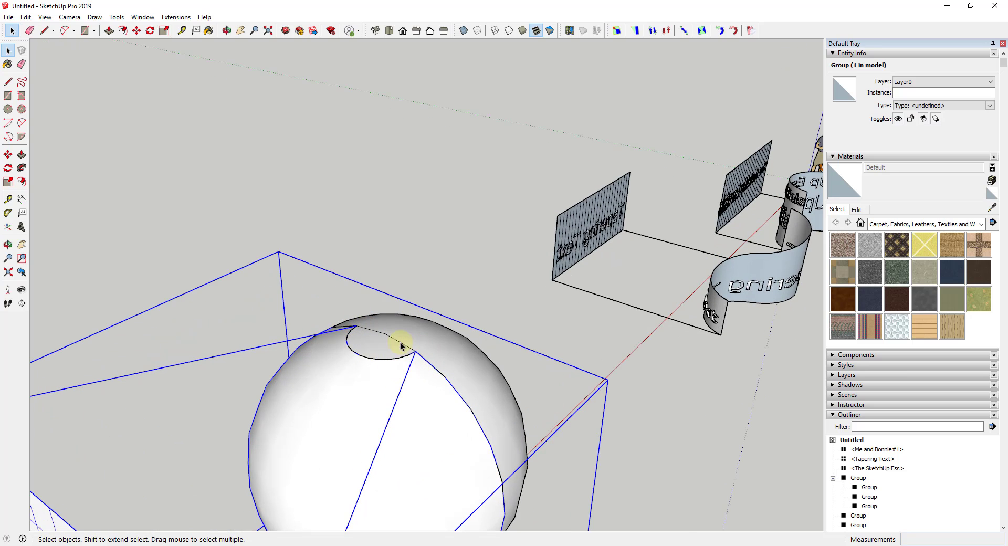
pyautogui.scroll(-5, 401, 350)
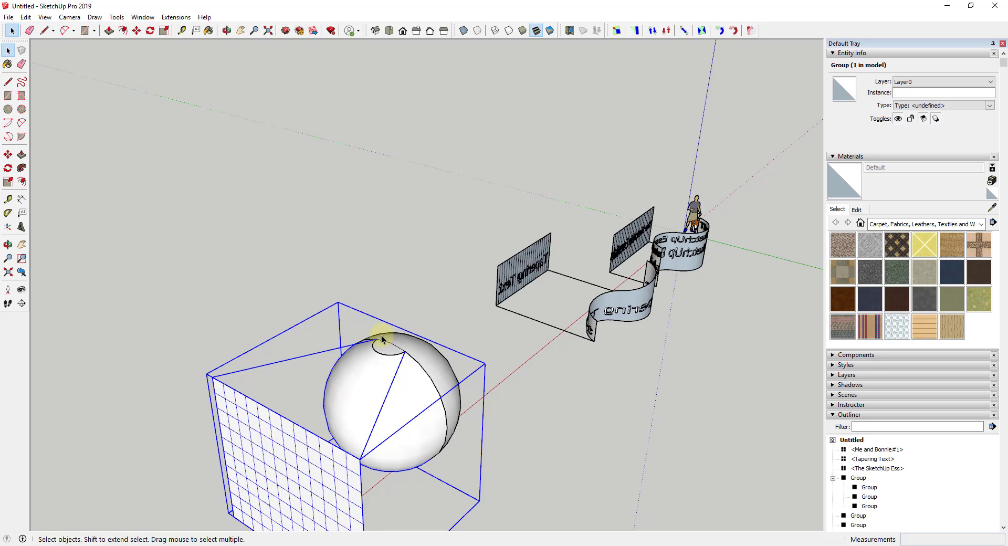
# Step: Place the 3D text "Sphere" in Tahoma Regular, 10" high and extruded 1", near the upper-left corner of the gridded panel
pyautogui.moveTo(395, 449); pyautogui.dragTo(504, 322, button='middle')
pyautogui.scroll(2, 409, 318)
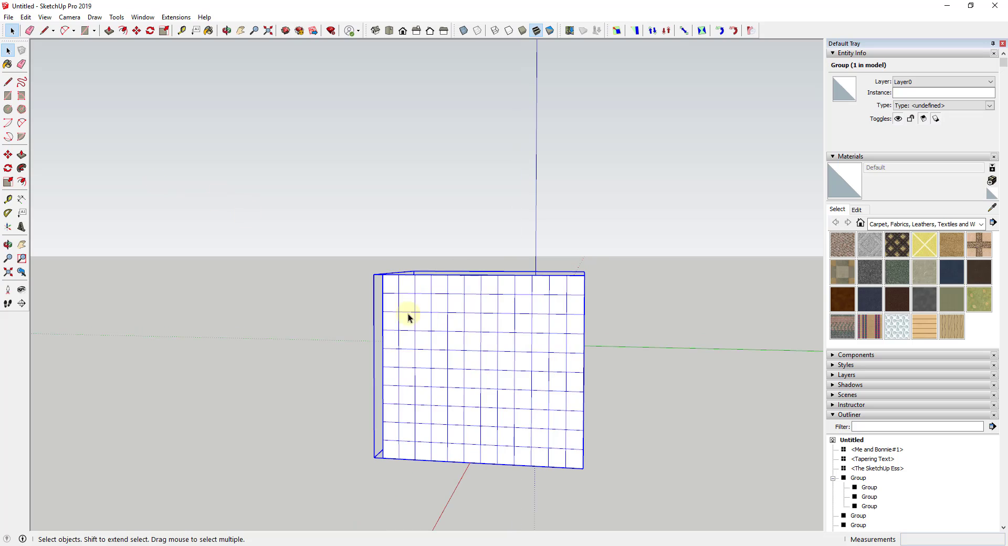
pyautogui.click(117, 17)
pyautogui.click(132, 221)
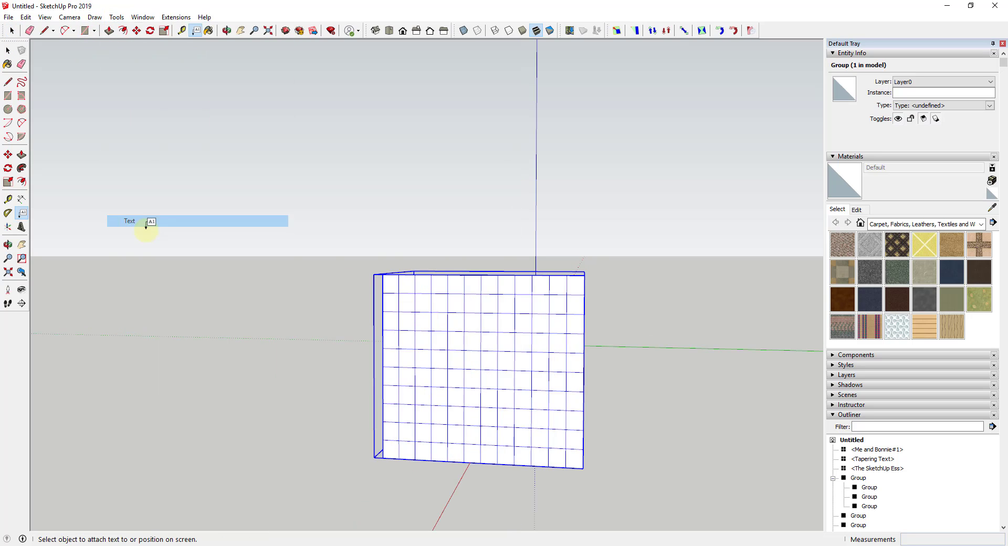
pyautogui.click(117, 18)
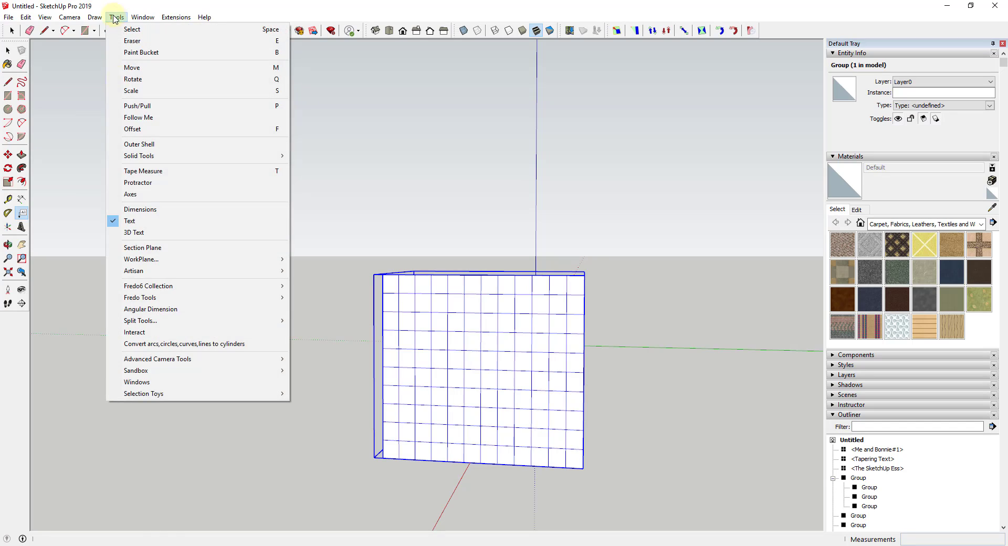
pyautogui.click(135, 232)
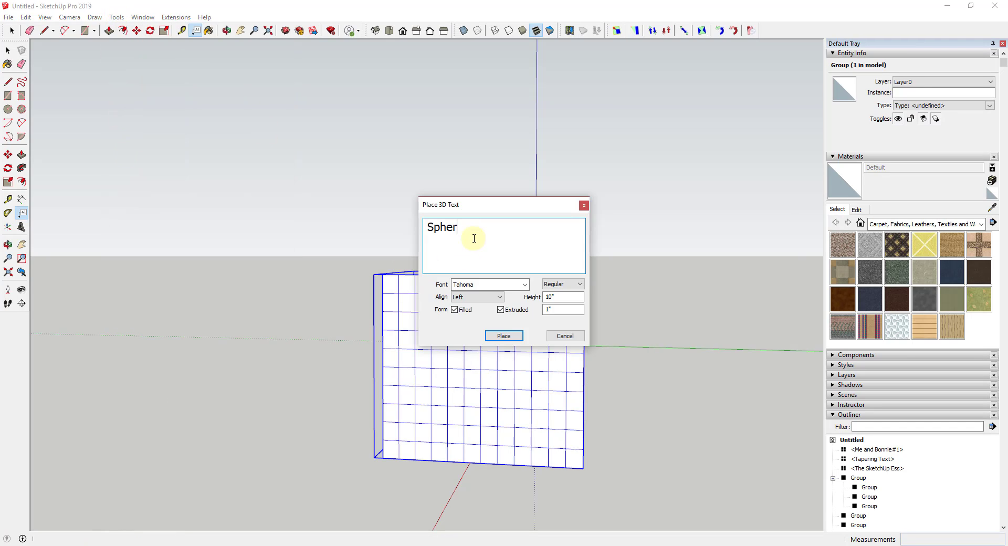
pyautogui.click(505, 336)
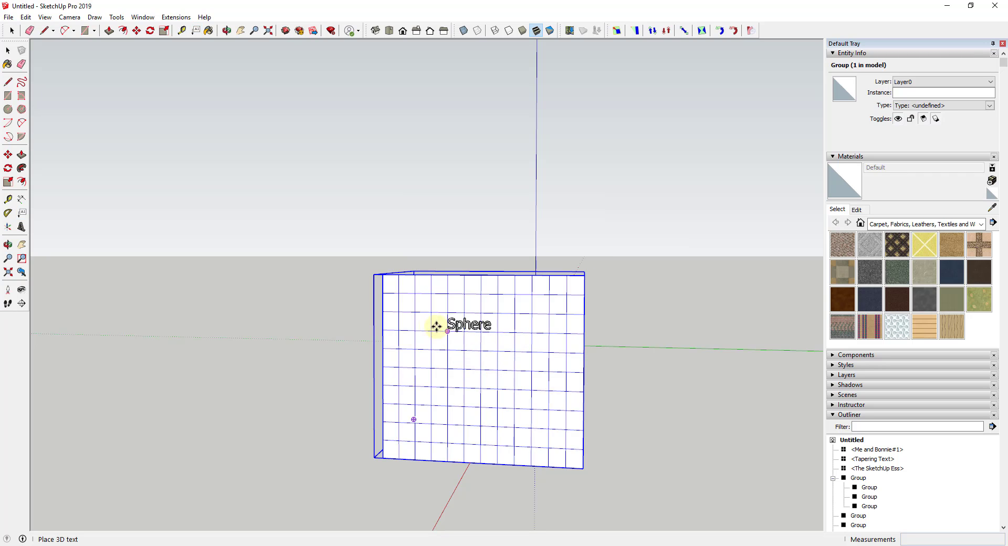
pyautogui.click(398, 318)
# Step: Scale the Sphere text up uniformly from its lower-left corner until it spans nearly five grid columns
pyautogui.scroll(3, 442, 300)
pyautogui.press('s')
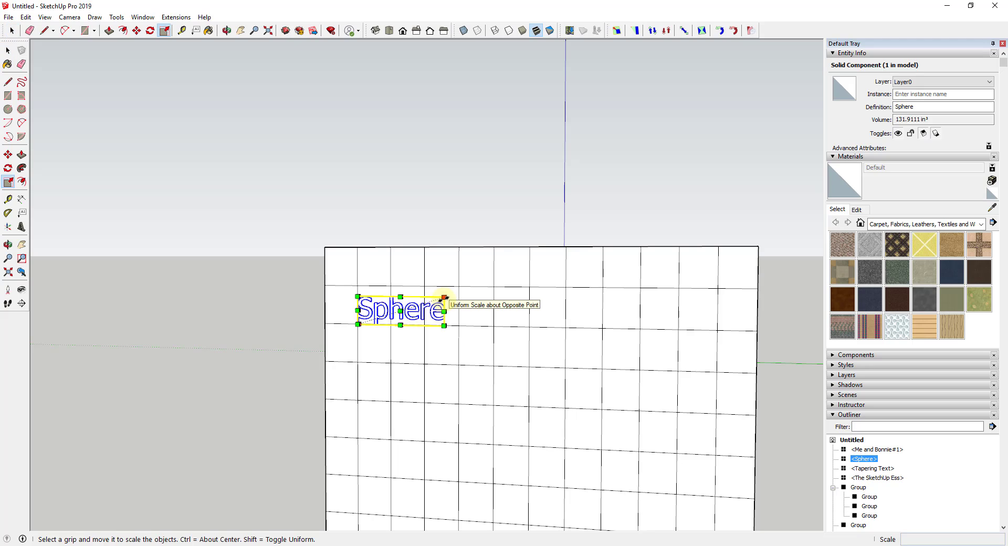
pyautogui.moveTo(444, 298); pyautogui.dragTo(518, 282)
pyautogui.press('space')
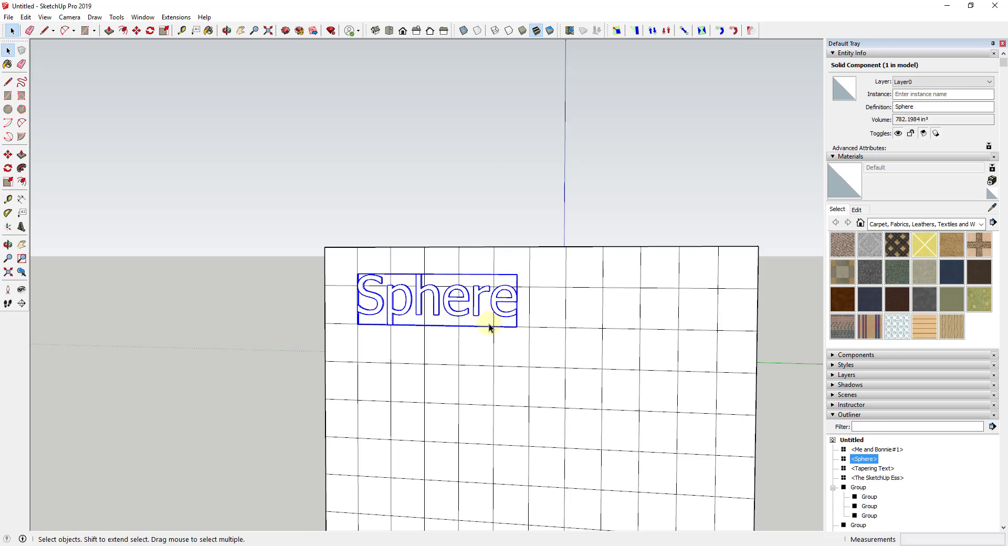
# Step: Copy the Sphere text about 7' 4" sideways along the panel to complete the first row
pyautogui.press('m')
pyautogui.press('ctrl')
pyautogui.click(468, 308)
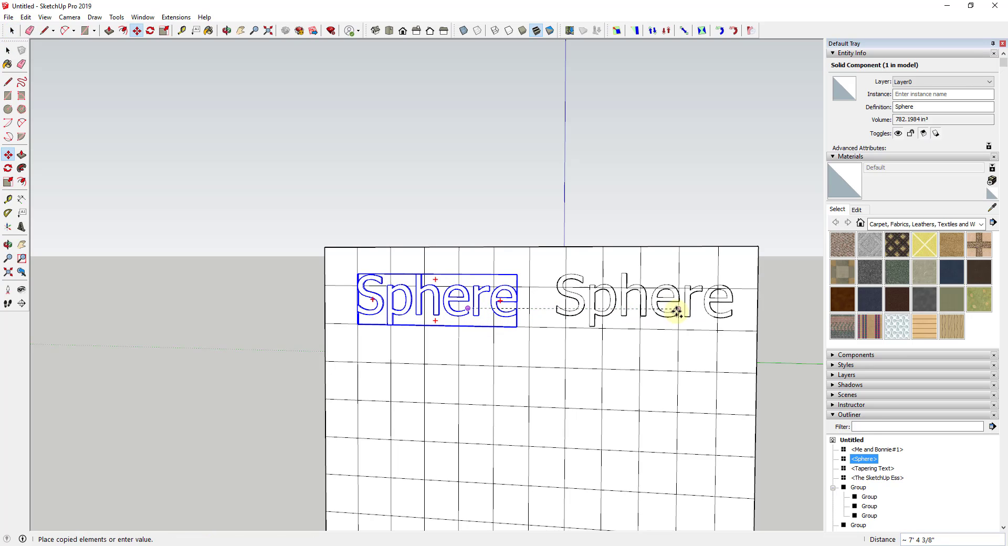
pyautogui.click(678, 311)
# Step: Copy the pair of Sphere texts down the panel as a 4x array, making five rows
pyautogui.moveTo(608, 304); pyautogui.dragTo(225, 375, button='middle')
pyautogui.press('space')
pyautogui.keyDown('shift'); pyautogui.click(408, 365); pyautogui.keyUp('shift')
pyautogui.moveTo(338, 466); pyautogui.dragTo(433, 436, button='middle')
pyautogui.press('m')
pyautogui.keyDown('ctrl'); pyautogui.click(409, 365); pyautogui.keyUp('ctrl')
pyautogui.click(399, 388)
pyautogui.write('4x')
pyautogui.press('Return')
pyautogui.press('space')
# Step: Select all ten Sphere texts on the panel and make them a single group
pyautogui.click(389, 394)
pyautogui.doubleClick(371, 402)
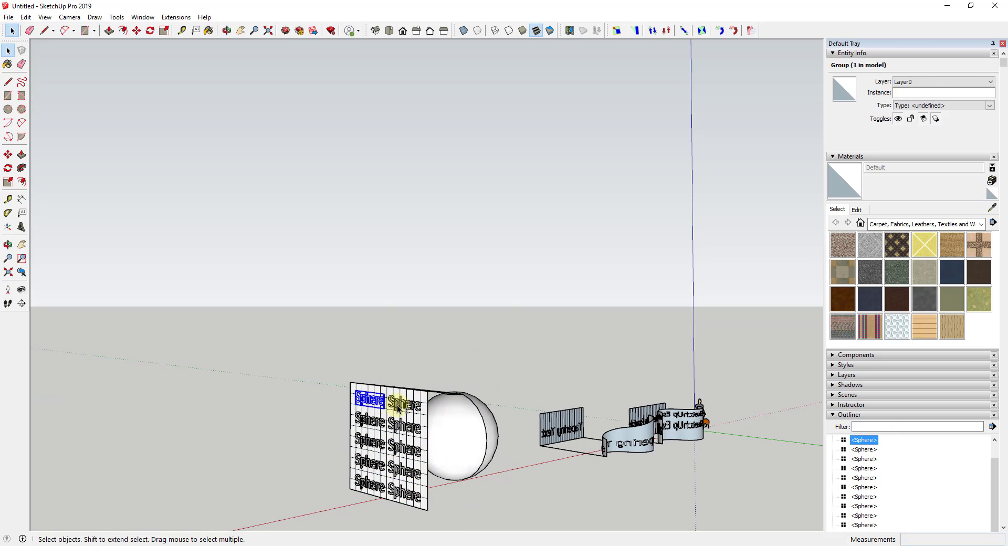
pyautogui.keyDown('shift'); pyautogui.click(401, 404); pyautogui.keyUp('shift')
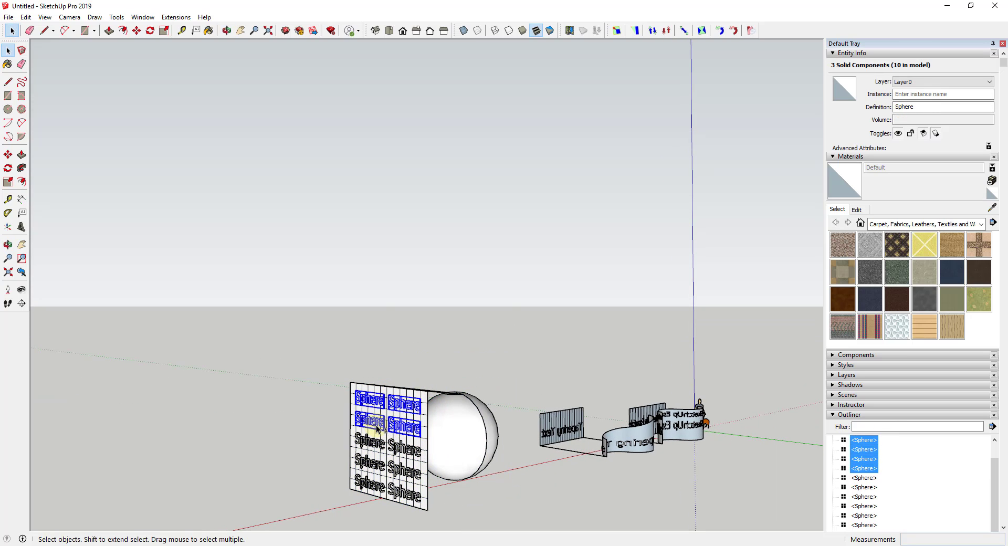
pyautogui.keyDown('shift'); pyautogui.click(391, 449); pyautogui.keyUp('shift')
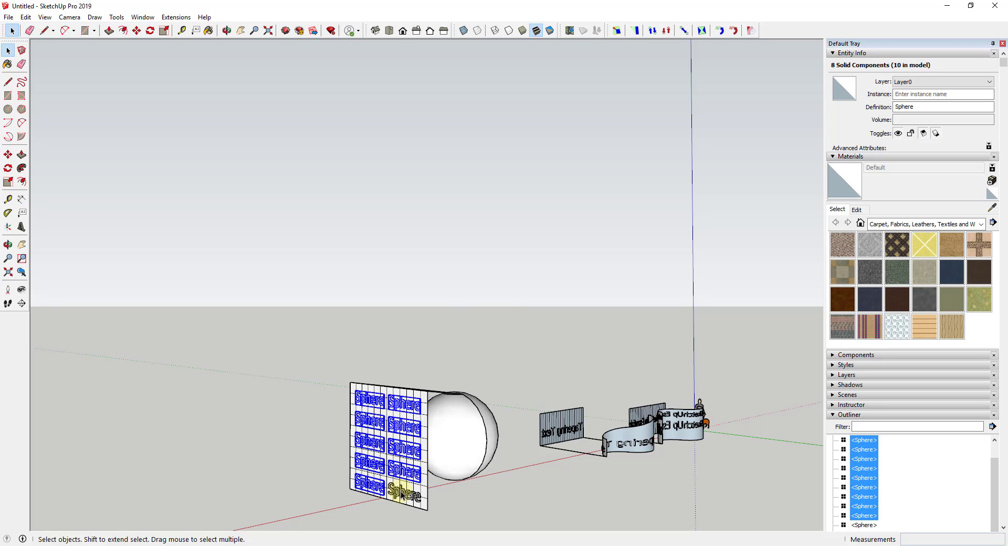
pyautogui.keyDown('shift'); pyautogui.click(401, 494); pyautogui.keyUp('shift')
pyautogui.rightClick(402, 494)
pyautogui.click(461, 260)
# Step: Try to bend the grouped Sphere texts onto the sphere's surface by running Flowify on both groups
pyautogui.scroll(1, 391, 480)
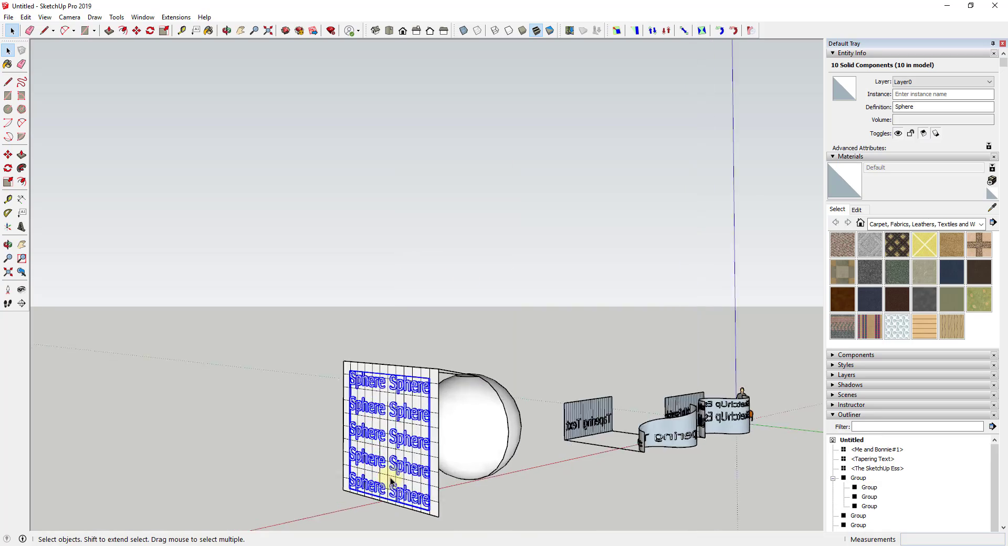
pyautogui.scroll(-1, 392, 475)
pyautogui.scroll(3, 415, 399)
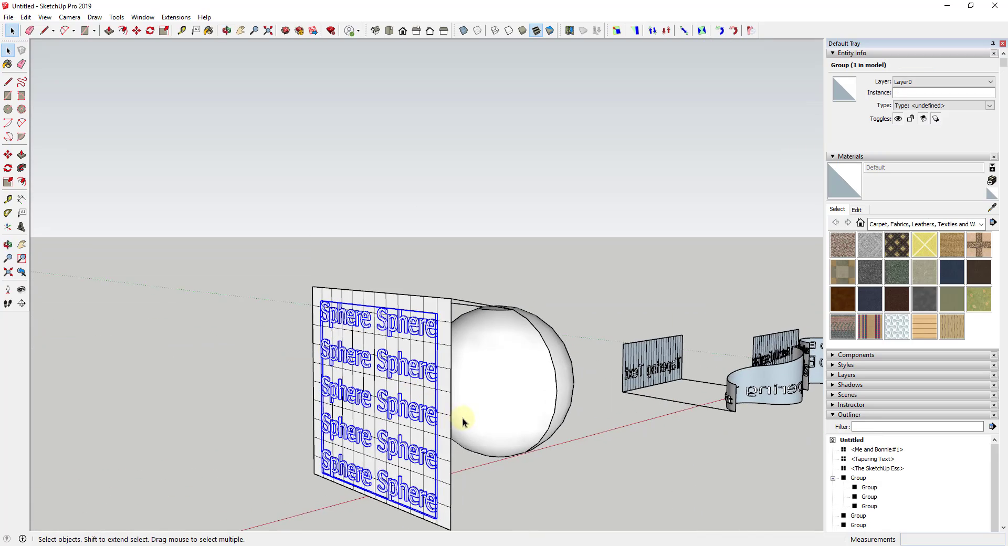
pyautogui.scroll(-1, 447, 412)
pyautogui.scroll(2, 408, 335)
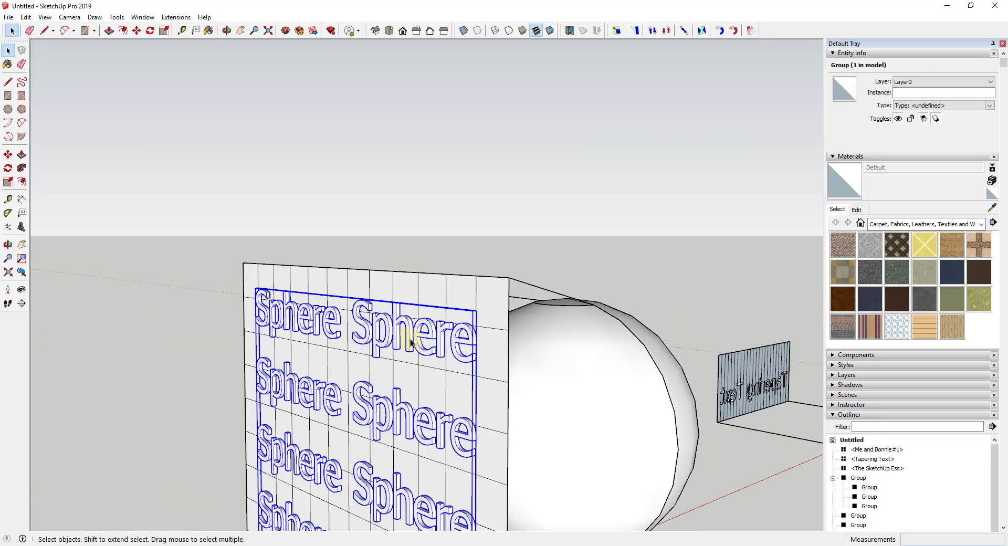
pyautogui.scroll(-4, 415, 344)
pyautogui.click(500, 377)
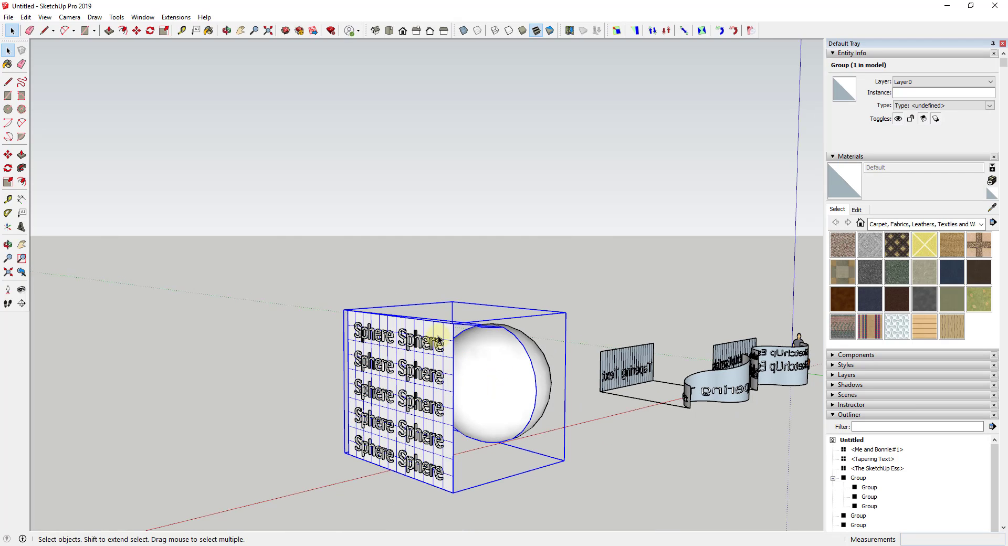
pyautogui.click(420, 344)
pyautogui.click(176, 17)
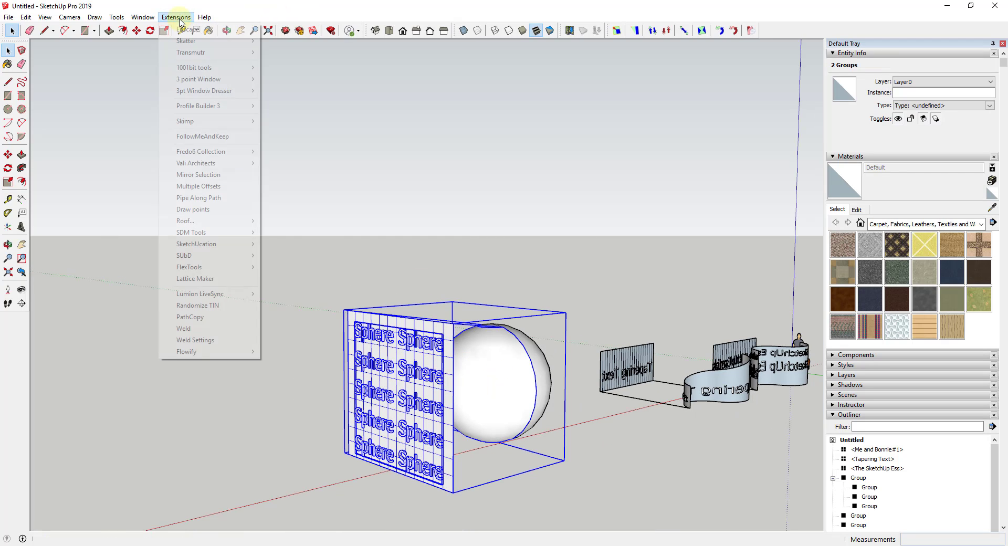
pyautogui.moveTo(195, 352)
pyautogui.click(286, 352)
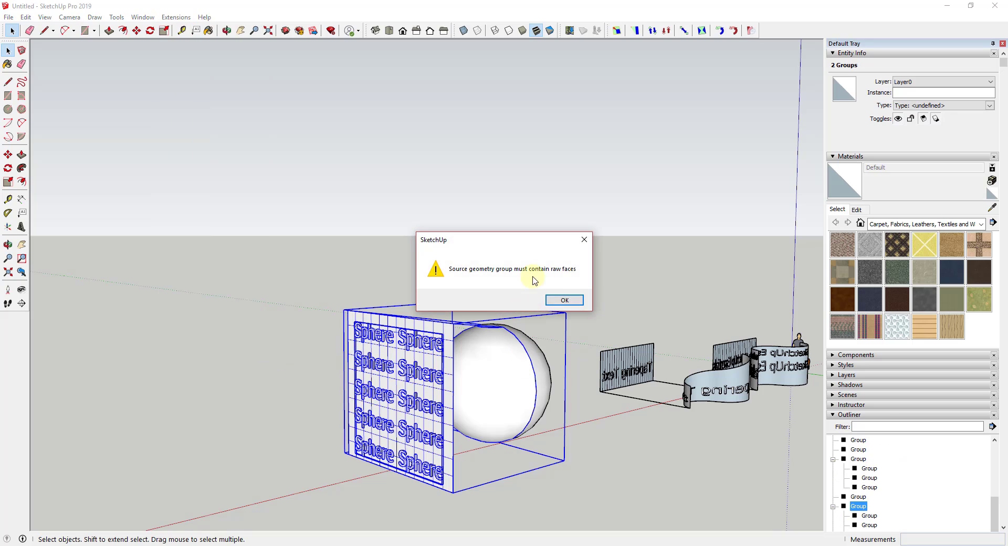
pyautogui.click(564, 301)
# Step: Explode all ten Sphere components inside the text group into raw geometry, and leave the group
pyautogui.scroll(3, 434, 393)
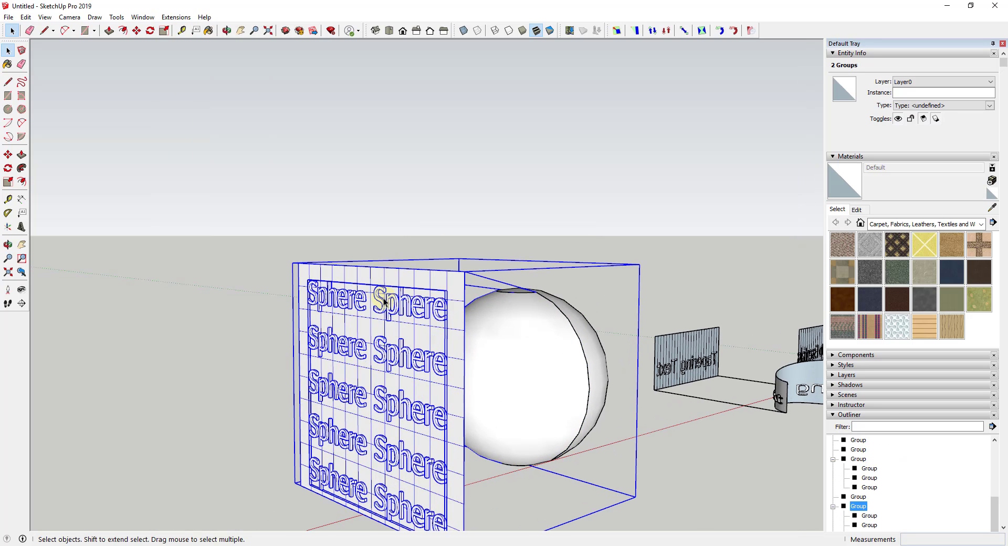
pyautogui.scroll(-1, 394, 305)
pyautogui.doubleClick(395, 303)
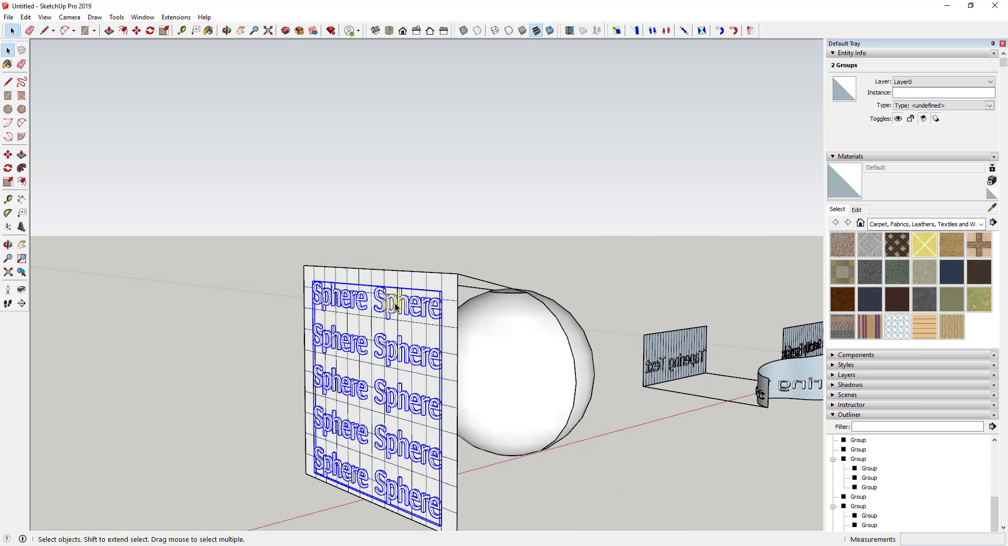
pyautogui.click(395, 303)
pyautogui.click(359, 301)
pyautogui.click(426, 304)
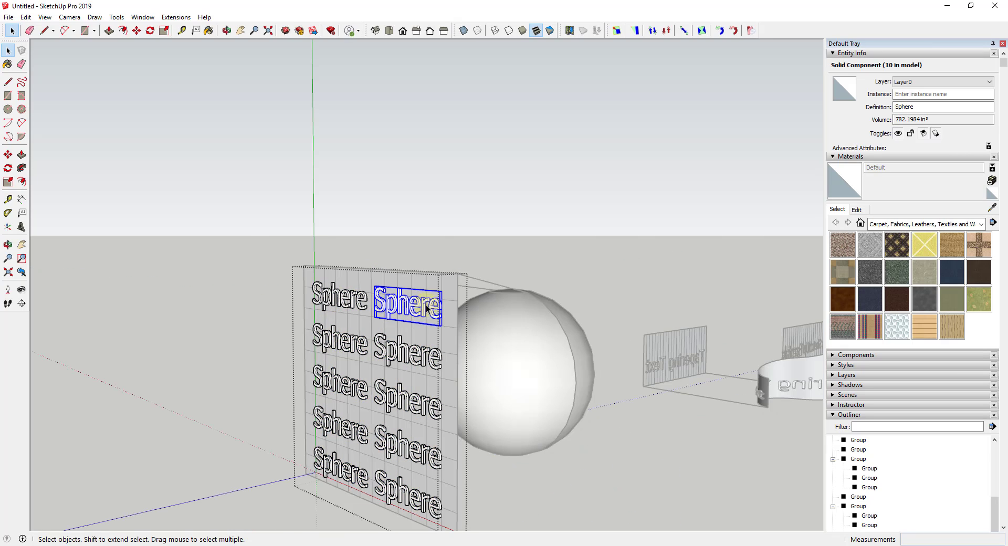
pyautogui.hotkey('ctrl', 'a')
pyautogui.rightClick(405, 310)
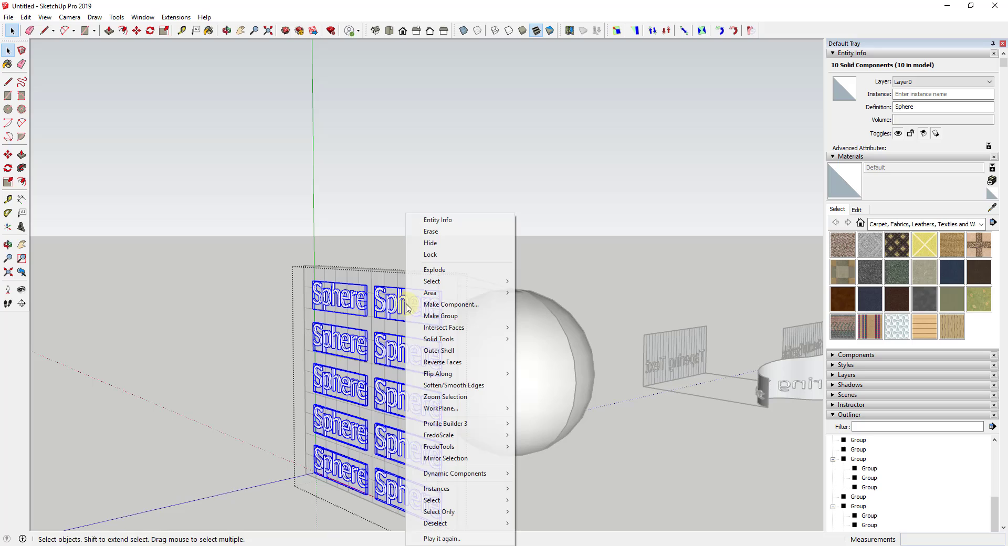
pyautogui.click(445, 268)
pyautogui.scroll(3, 393, 310)
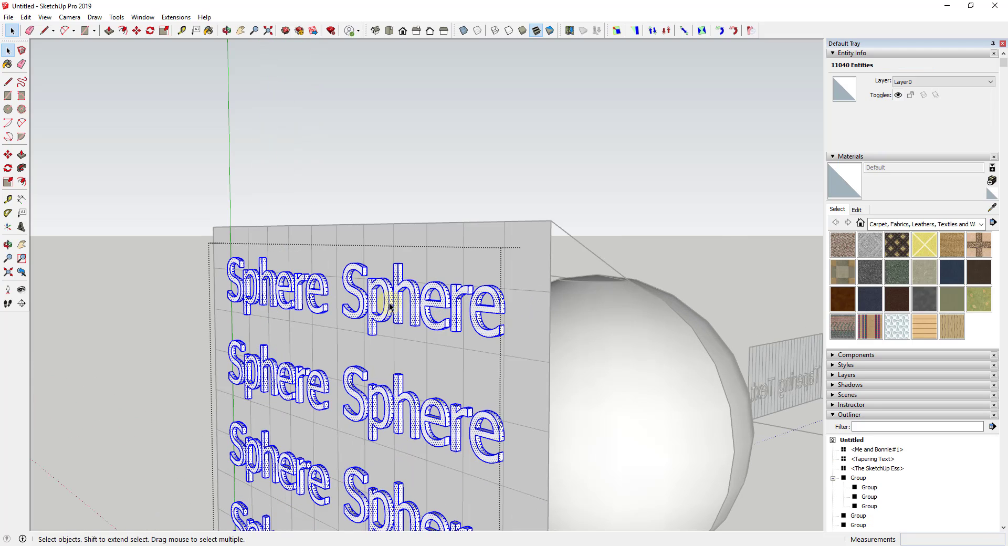
pyautogui.scroll(-5, 493, 333)
pyautogui.moveTo(490, 333); pyautogui.dragTo(534, 270, button='middle')
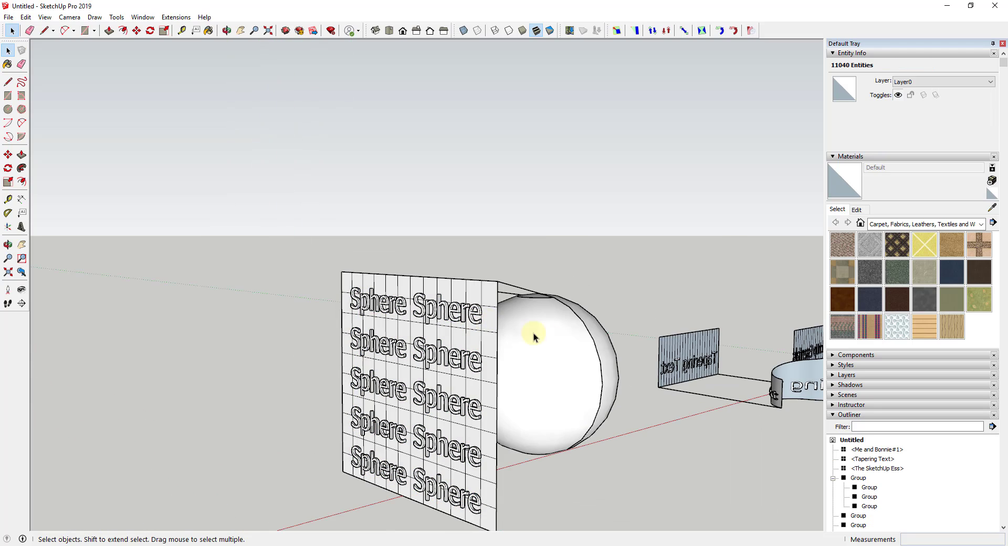
# Step: Bend the exploded Sphere text group onto the sphere's surface by running Flowify on the grid group and text group together
pyautogui.click(513, 332)
pyautogui.scroll(2, 563, 367)
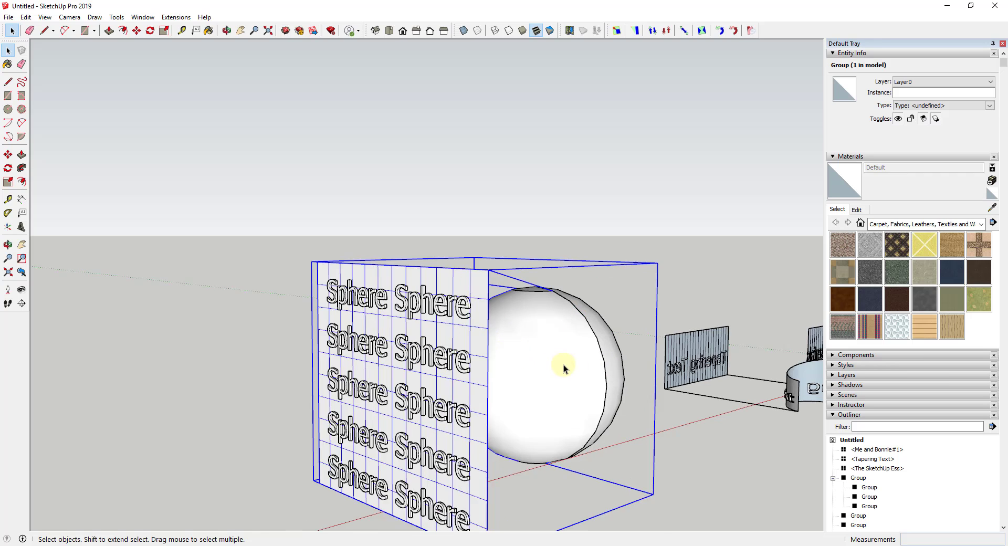
pyautogui.scroll(2, 438, 282)
pyautogui.scroll(1, 438, 282)
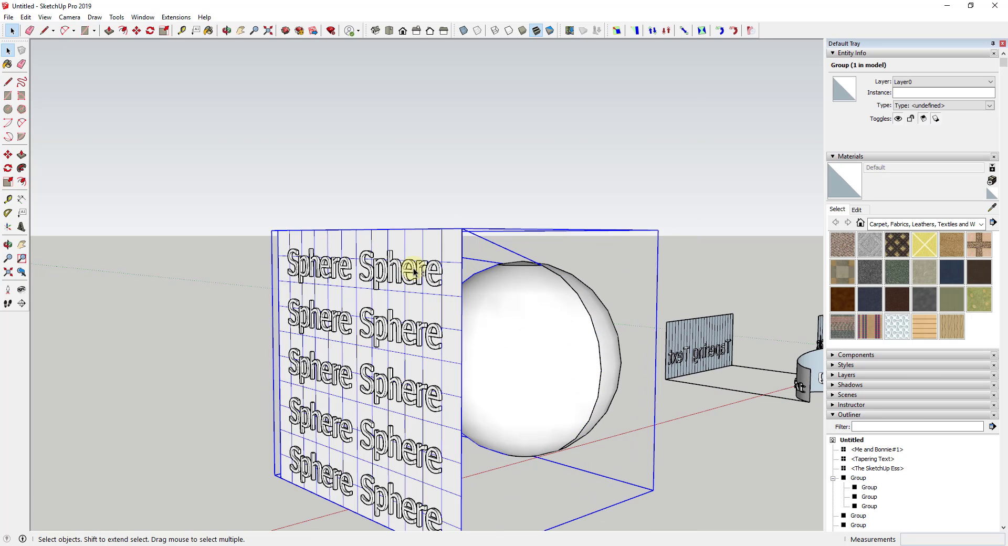
pyautogui.click(414, 271)
pyautogui.click(175, 18)
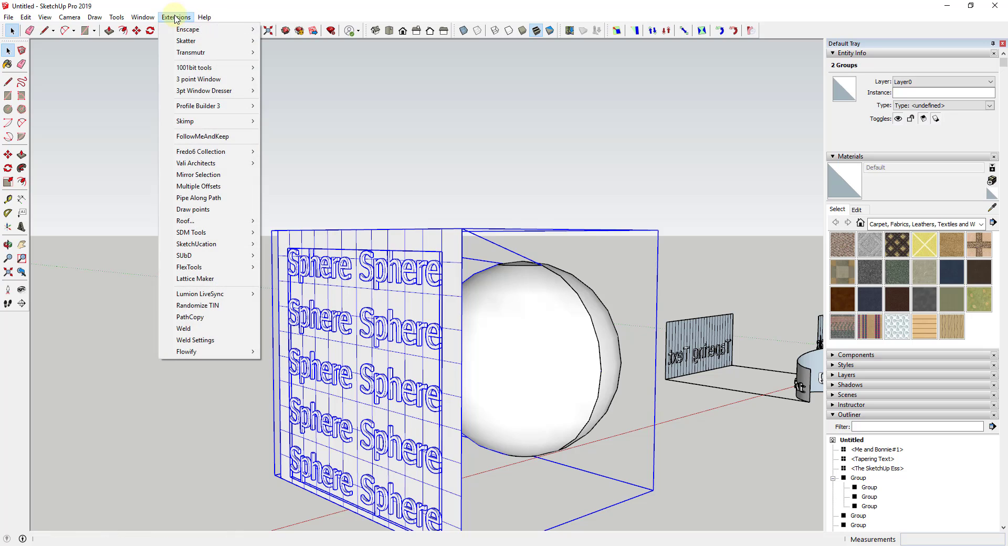
pyautogui.moveTo(207, 360)
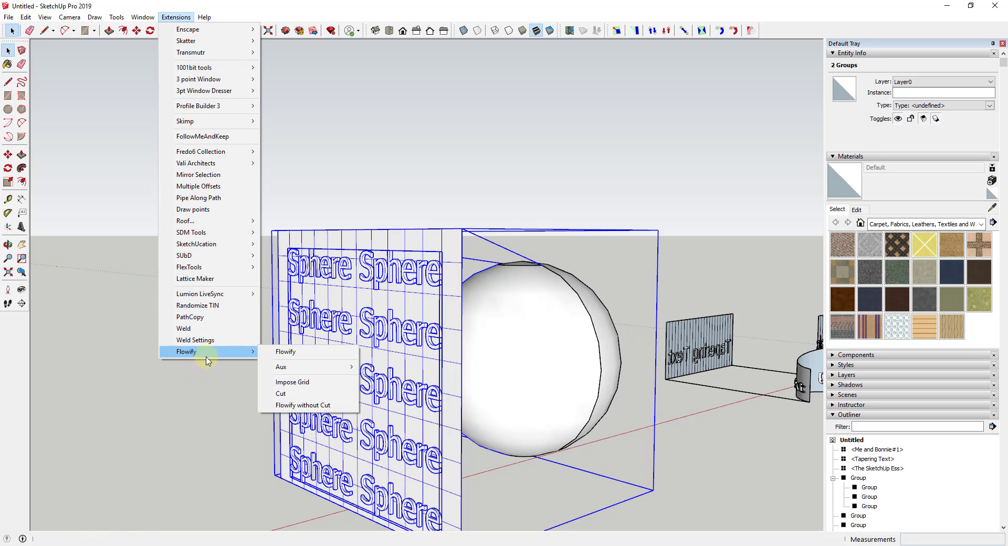
pyautogui.click(291, 353)
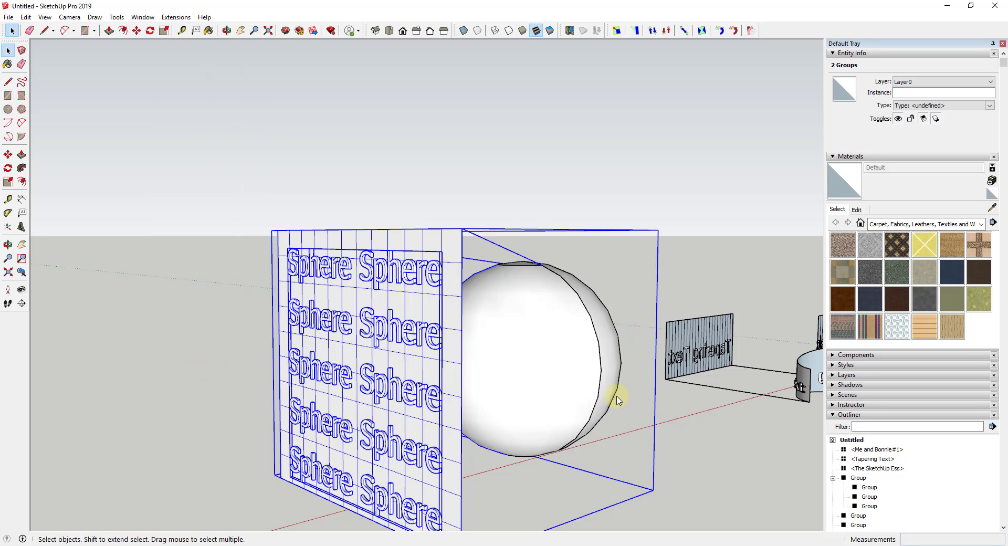
pyautogui.click(471, 273)
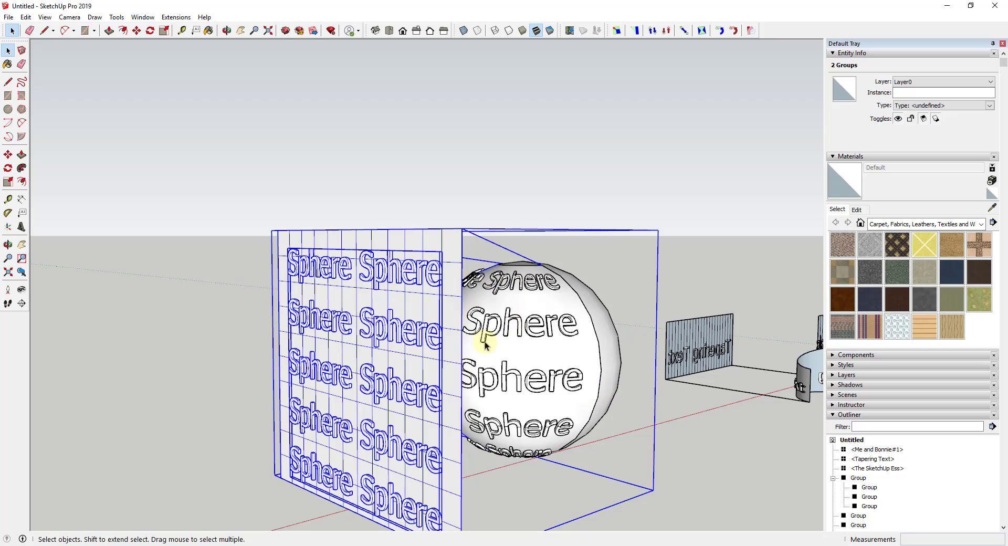
# Step: Copy the wrapped Sphere text group along the red axis to a spot clear of the sphere on its blank side
pyautogui.moveTo(484, 345); pyautogui.dragTo(552, 344, button='middle')
pyautogui.scroll(-4, 486, 348)
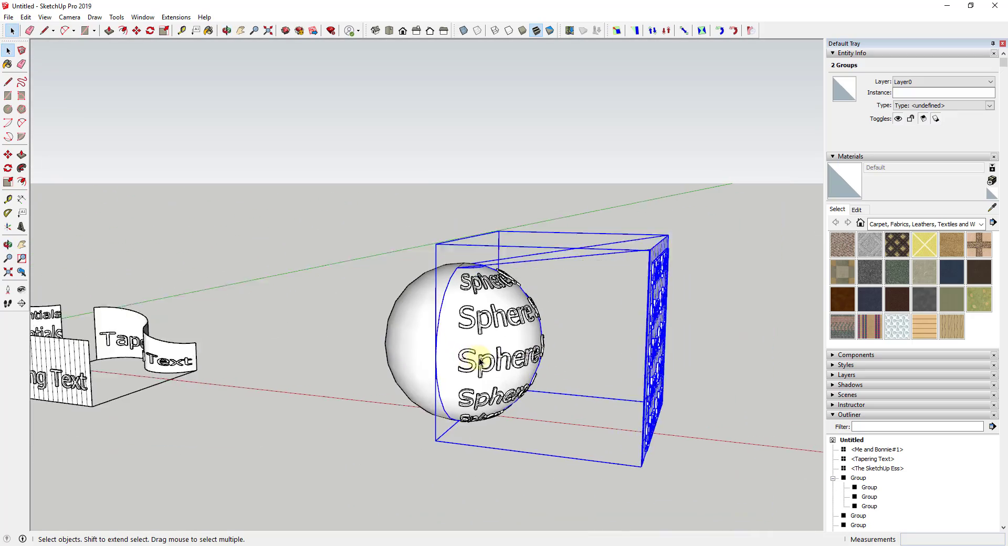
pyautogui.scroll(2, 481, 362)
pyautogui.click(545, 362)
pyautogui.scroll(-5, 545, 363)
pyautogui.press('m')
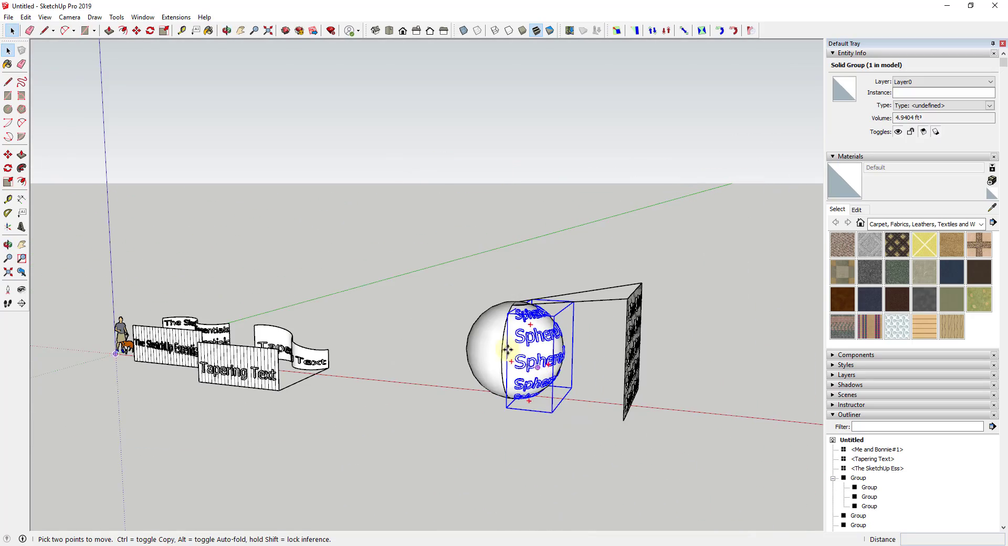
pyautogui.scroll(4, 508, 349)
pyautogui.moveTo(511, 310)
pyautogui.mouseDown(button='middle')
pyautogui.moveTo(540, 322)
pyautogui.moveTo(509, 301)
pyautogui.mouseUp(button='middle')
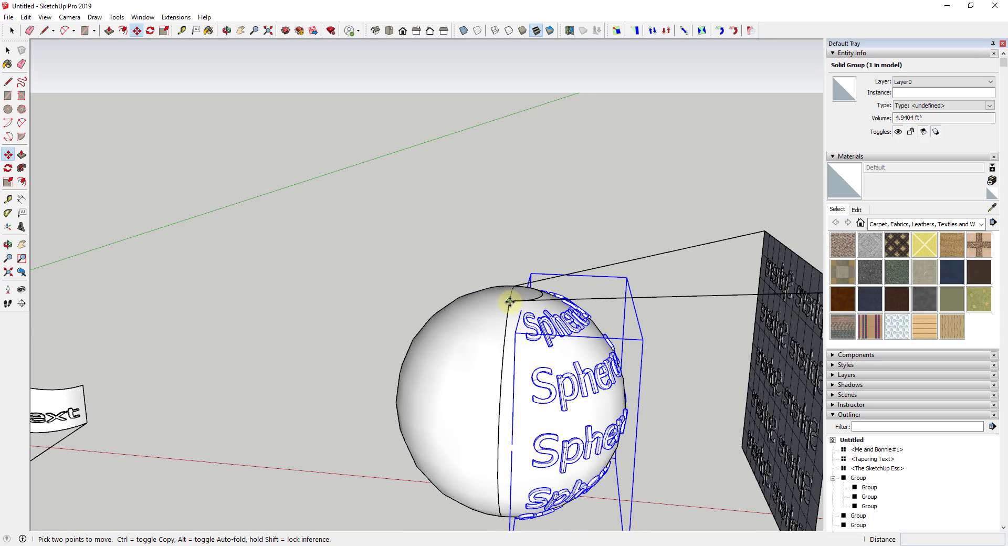
pyautogui.click(509, 301)
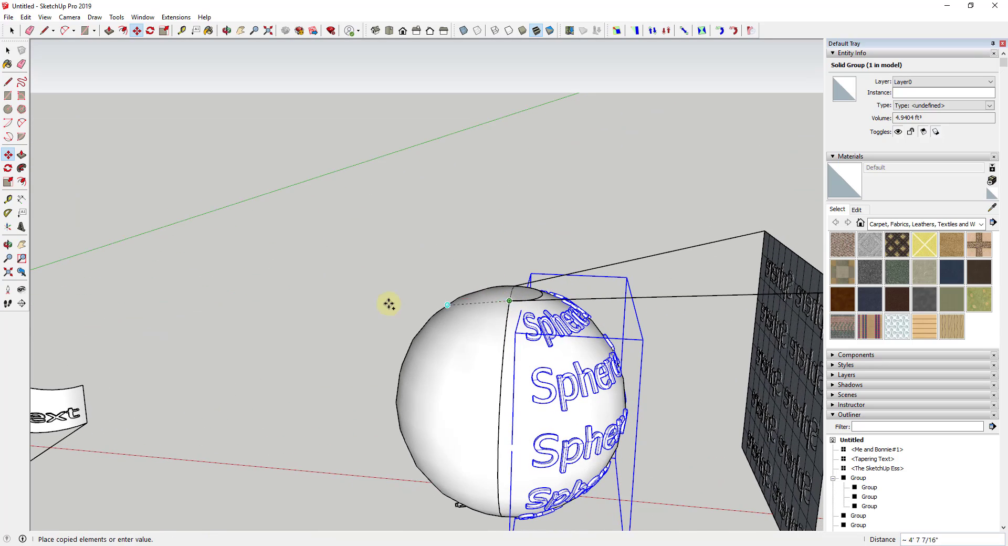
pyautogui.click(243, 295)
# Step: Mirror the copied text group along the red axis by scaling it to -1.00
pyautogui.press('s')
pyautogui.moveTo(365, 391); pyautogui.dragTo(182, 379)
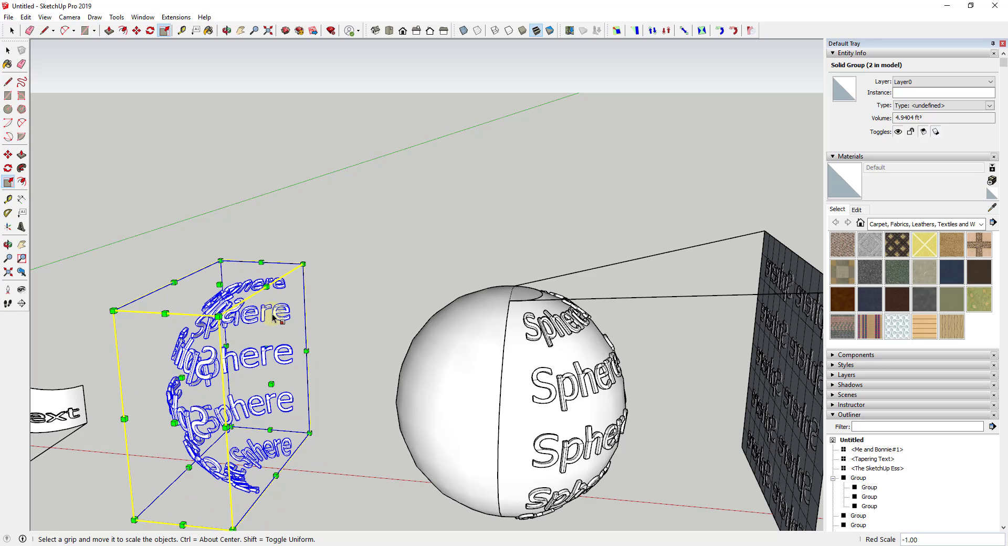
pyautogui.press('space')
# Step: Move the mirrored text copy along the red axis onto the blank half of the sphere
pyautogui.press('m')
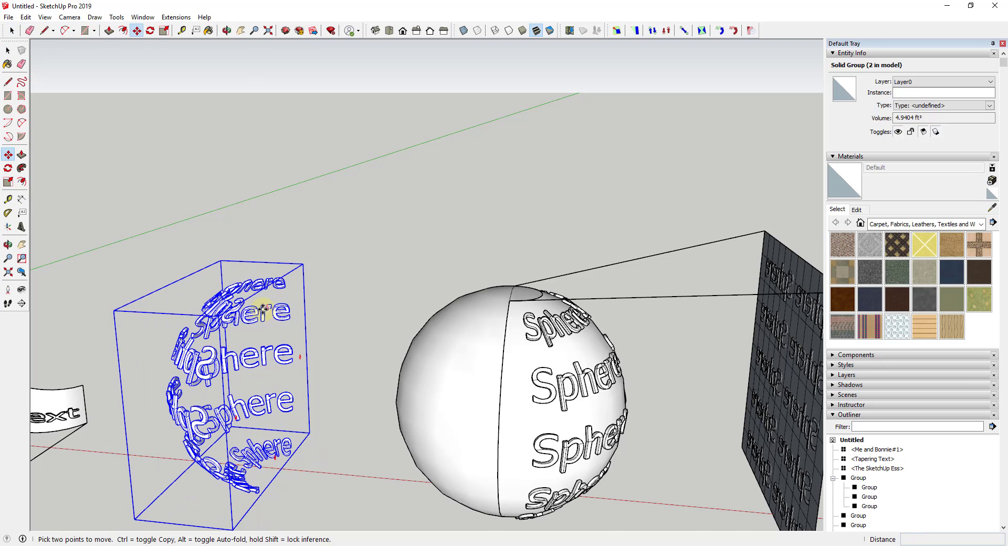
pyautogui.click(263, 309)
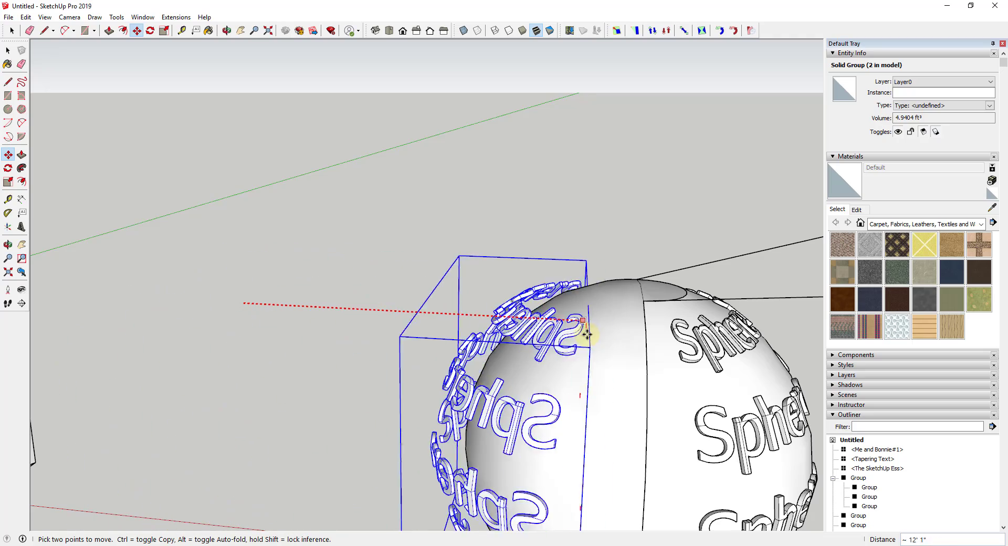
pyautogui.click(612, 315)
pyautogui.scroll(5, 577, 294)
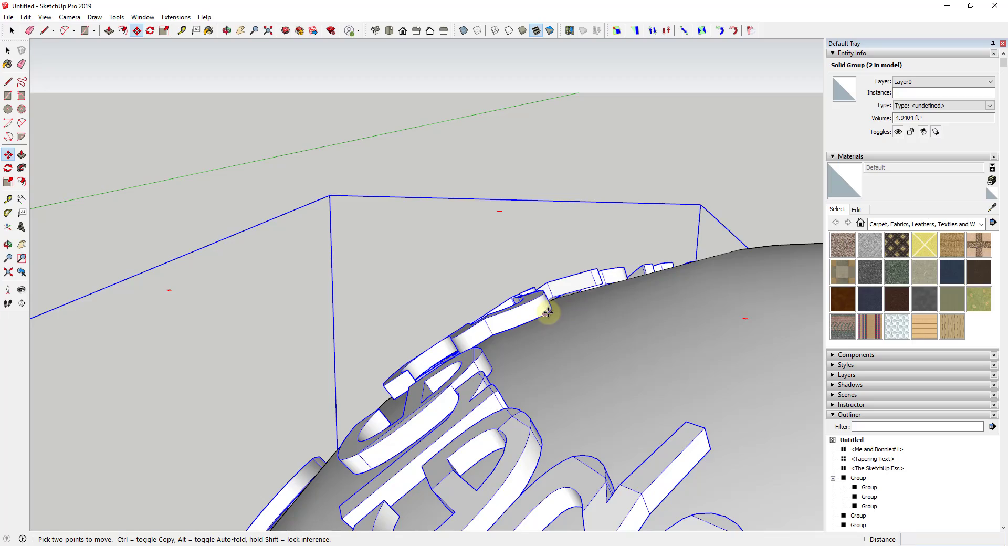
pyautogui.scroll(-5, 567, 310)
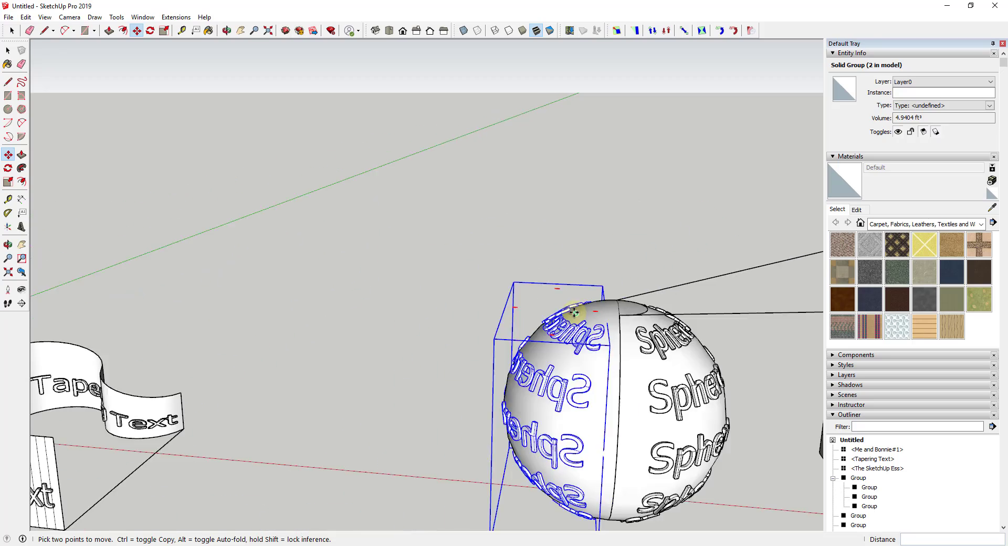
# Step: Flip the copied text along the green axis with a scale of -1.00 so its lettering reads correctly on the sphere
pyautogui.moveTo(575, 313); pyautogui.dragTo(704, 362, button='middle')
pyautogui.scroll(4, 576, 326)
pyautogui.press('s')
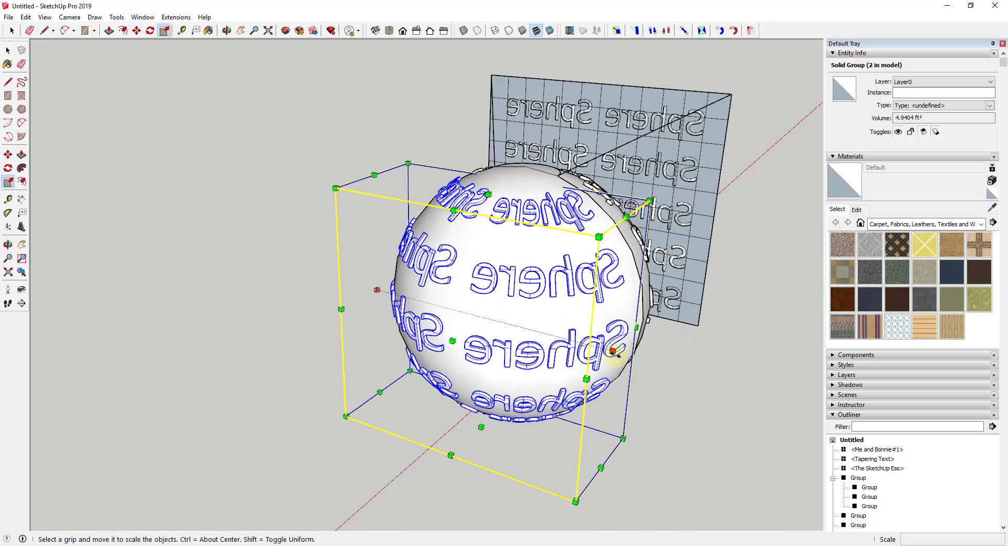
pyautogui.moveTo(613, 350); pyautogui.dragTo(362, 337)
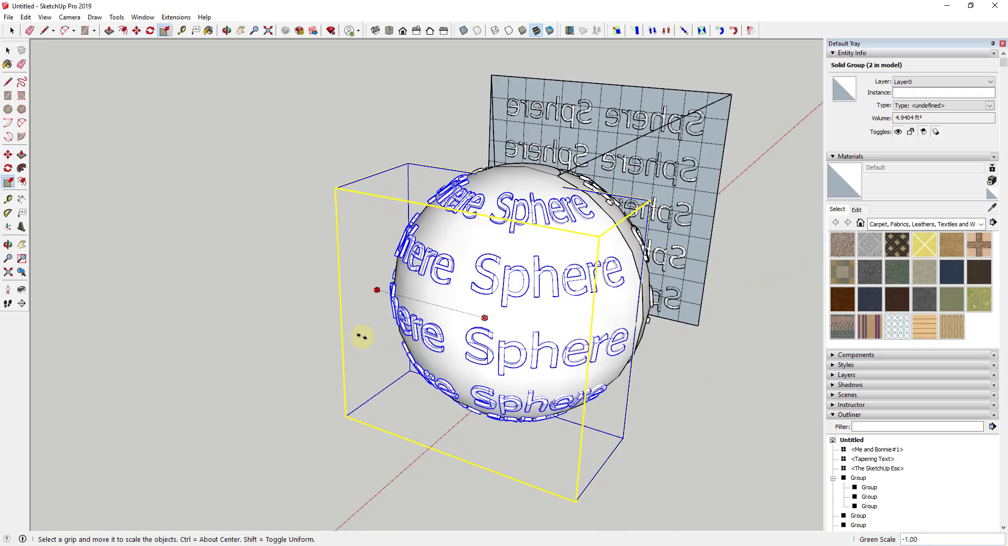
pyautogui.moveTo(366, 338); pyautogui.dragTo(494, 358, button='middle')
pyautogui.moveTo(420, 348); pyautogui.dragTo(251, 298)
pyautogui.press('space')
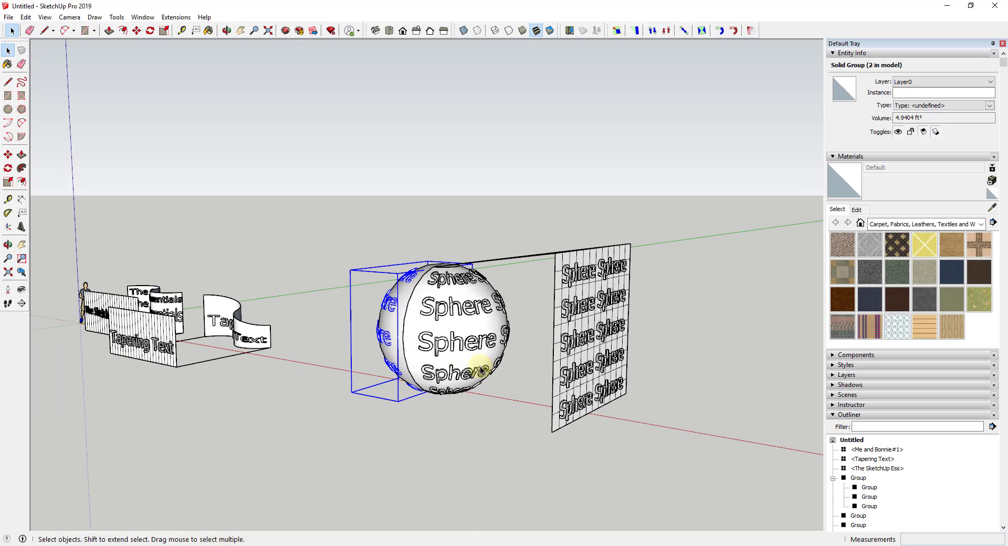